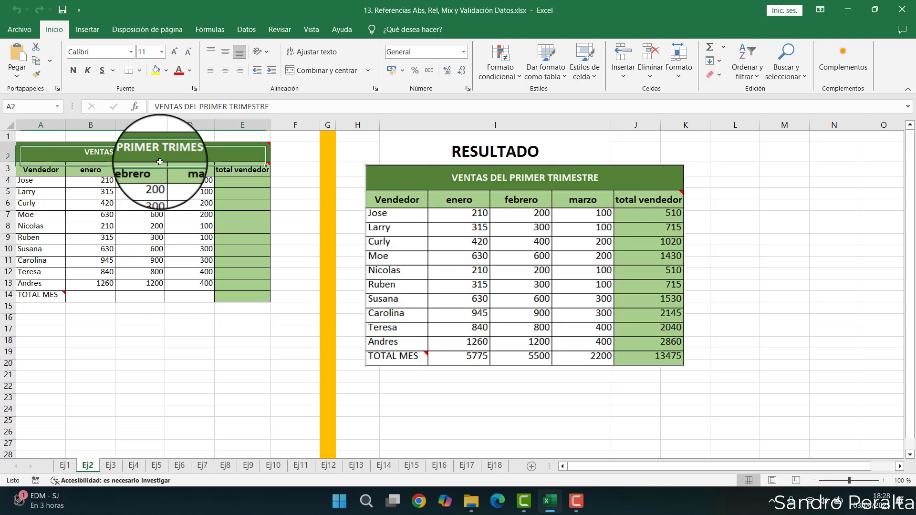
- Zoom in and examine the sales table's title, headers, seller names and monthly value columns
scroll(160, 162, "up", 3)
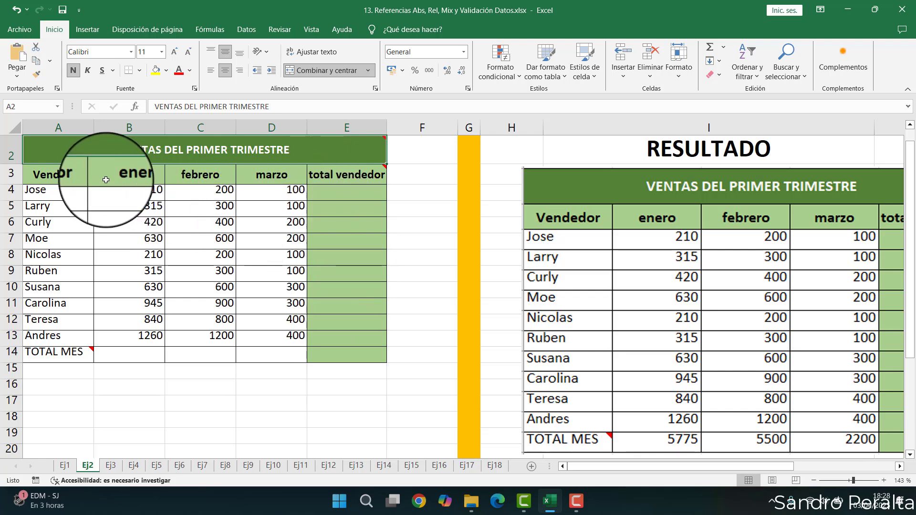
left_click(77, 176)
left_click_drag(77, 176, 244, 330)
left_click(243, 330)
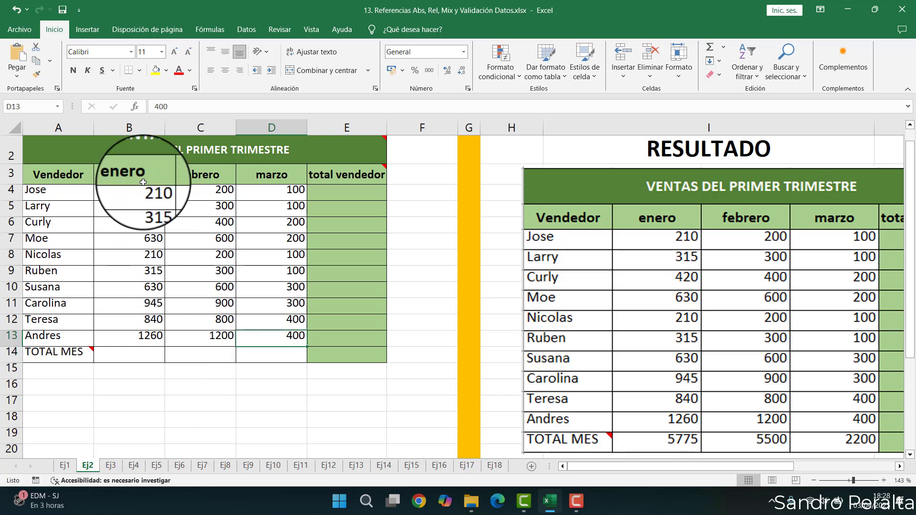
left_click(162, 152)
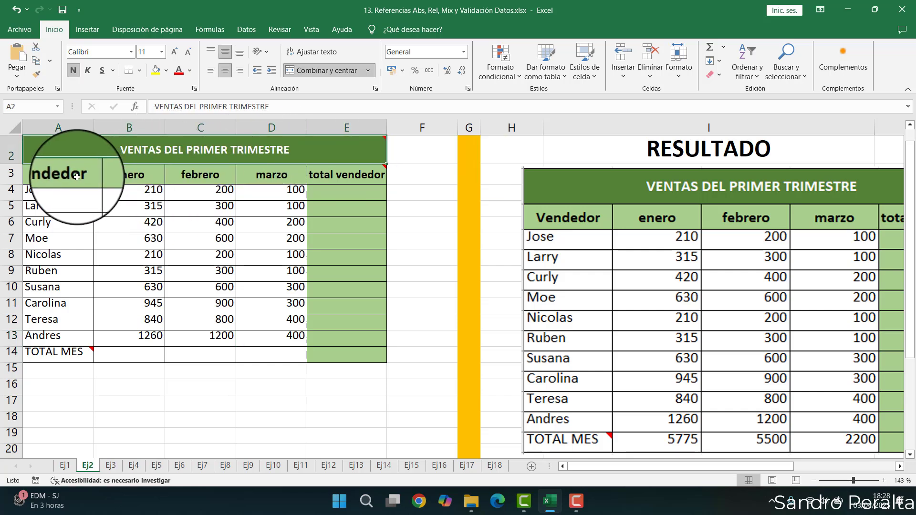
left_click_drag(61, 185, 62, 319)
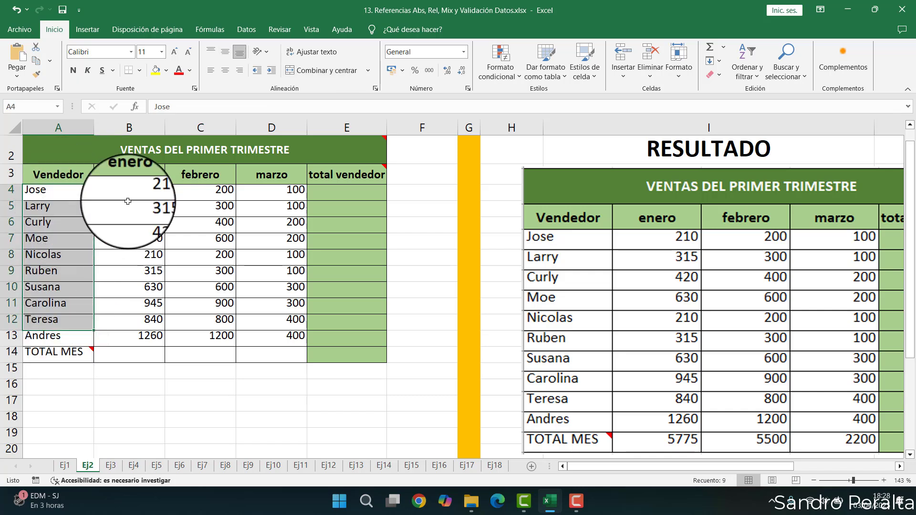
left_click_drag(129, 190, 139, 324)
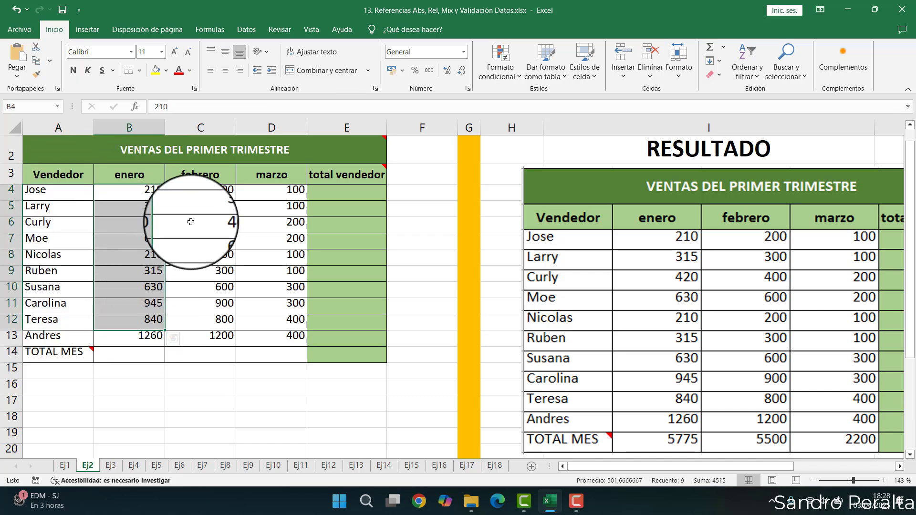
left_click(207, 204)
left_click_drag(207, 203, 272, 321)
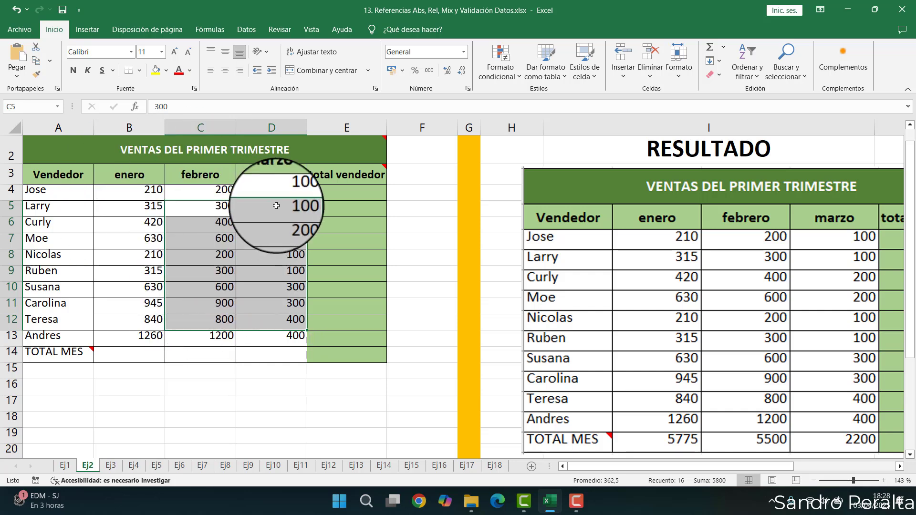
left_click(339, 197)
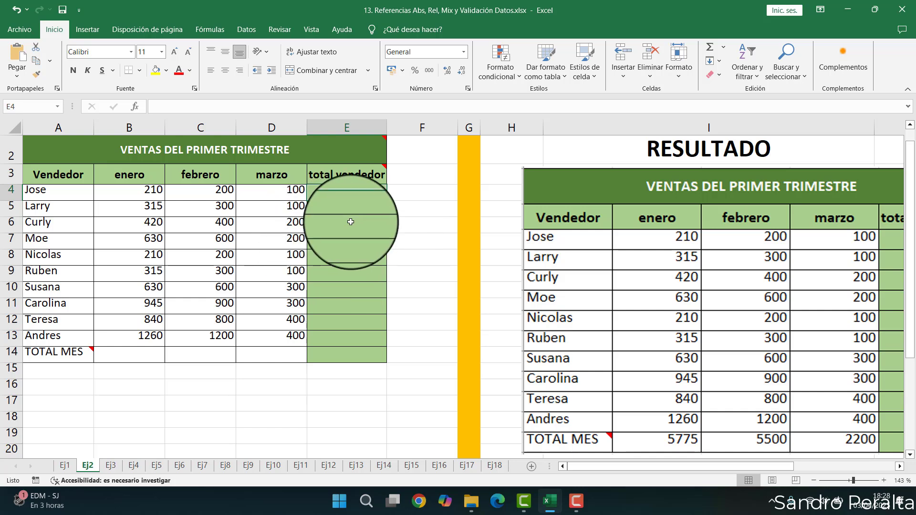
- Enter the formula =B4+C4+D4 in the first total vendedor cell and copy it down one row
type("=")
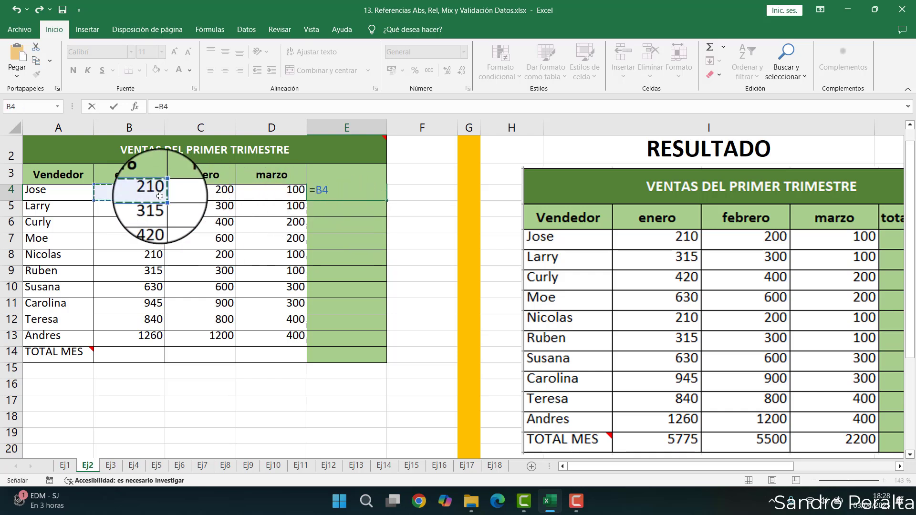
key("BackSpace")
key("BackSpace")
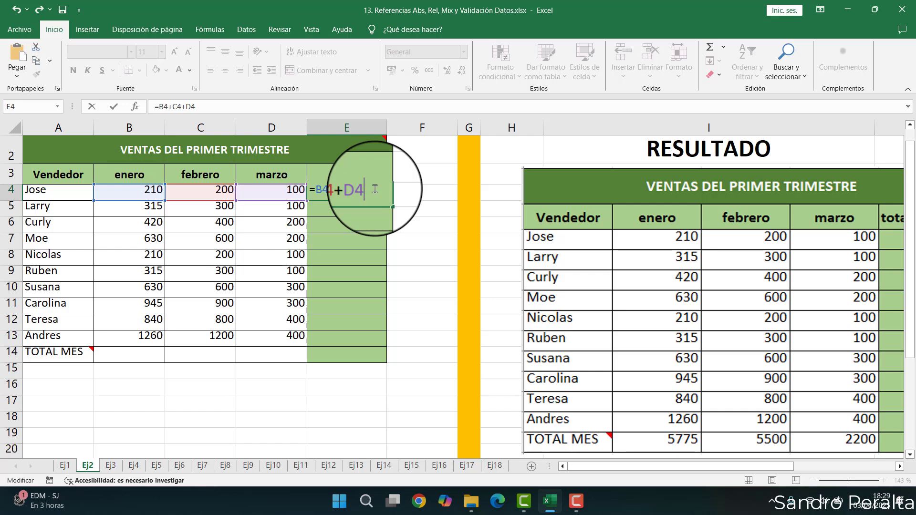
key("Return")
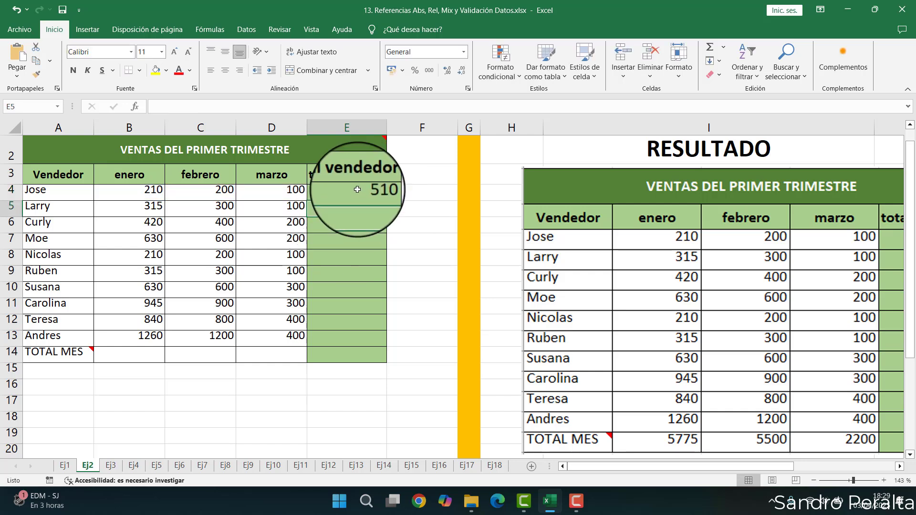
mouse_move(342, 177)
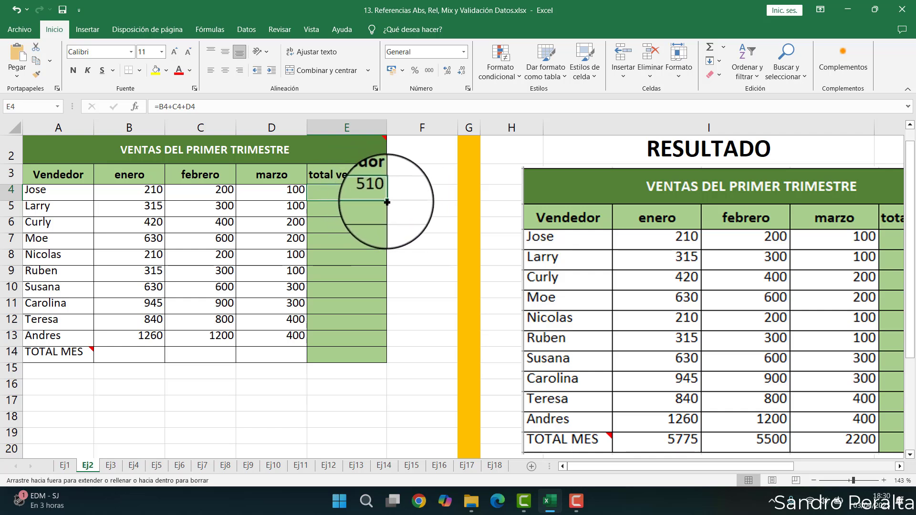
left_click_drag(387, 203, 387, 216)
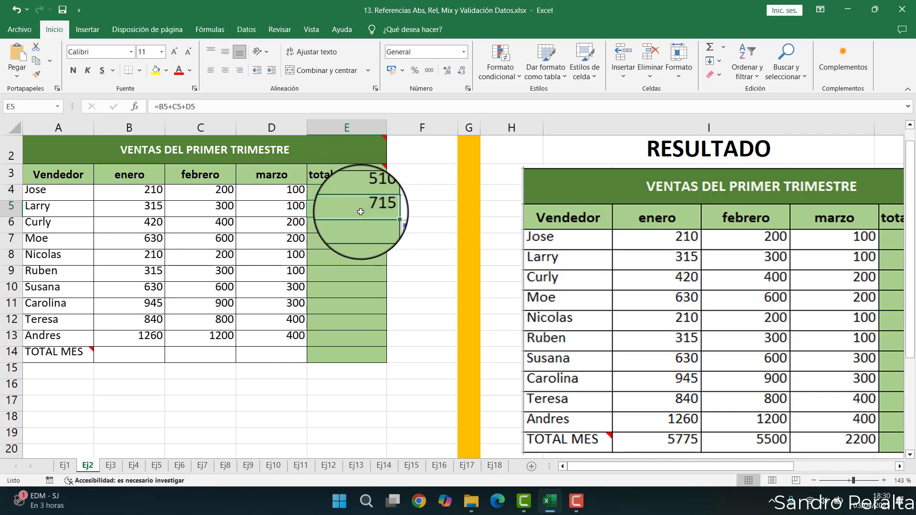
- Inspect the formulas in E4 and E5 to compare how their cell references shift
double_click(361, 211)
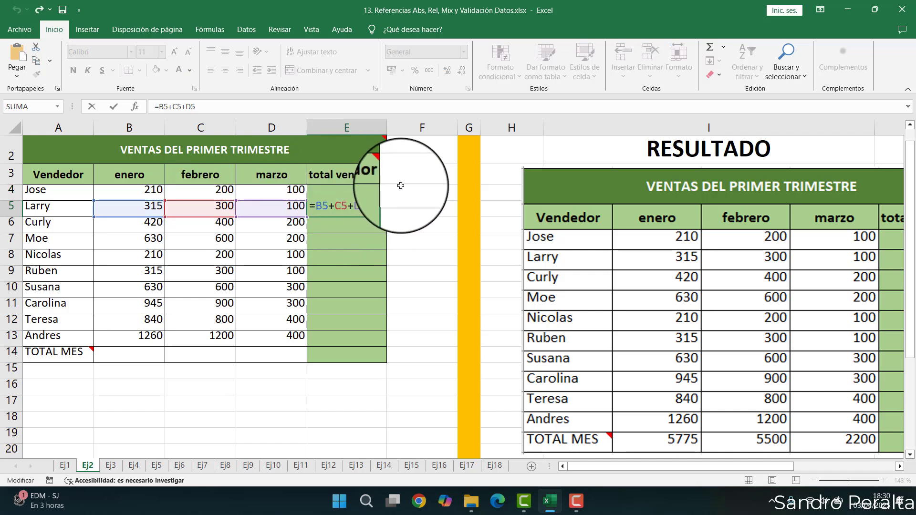
left_click_drag(400, 188, 404, 205)
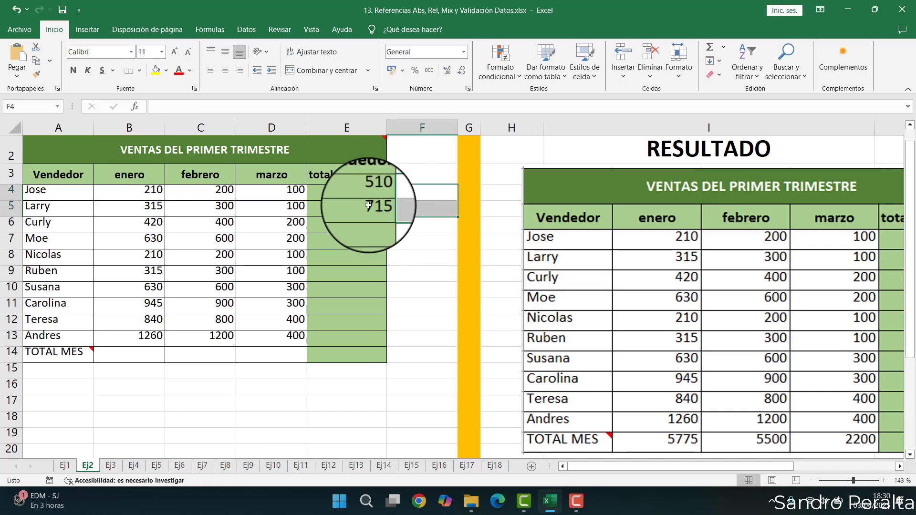
left_click(13, 189)
left_click(346, 190)
double_click(348, 191)
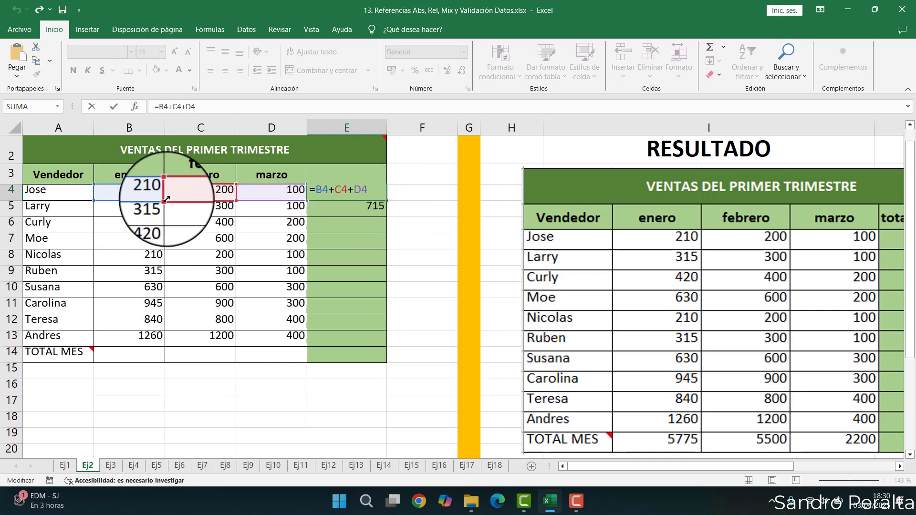
left_click(333, 206)
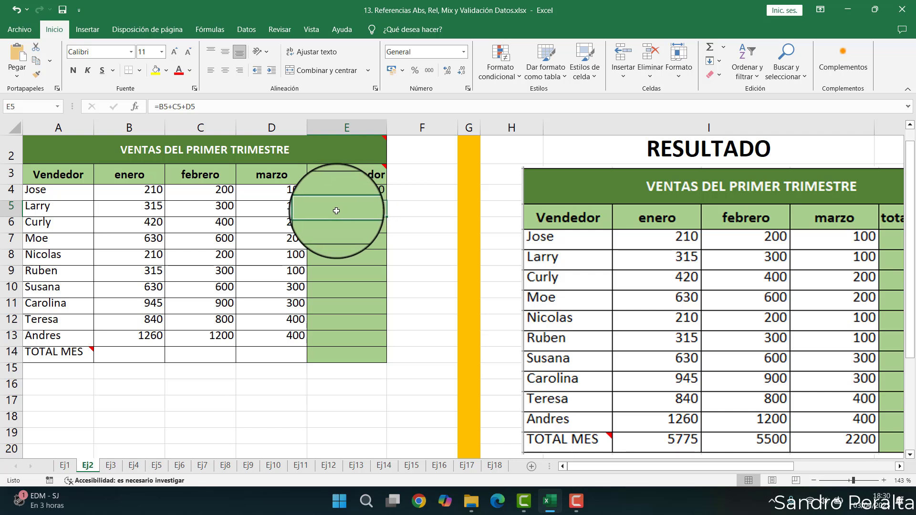
double_click(336, 210)
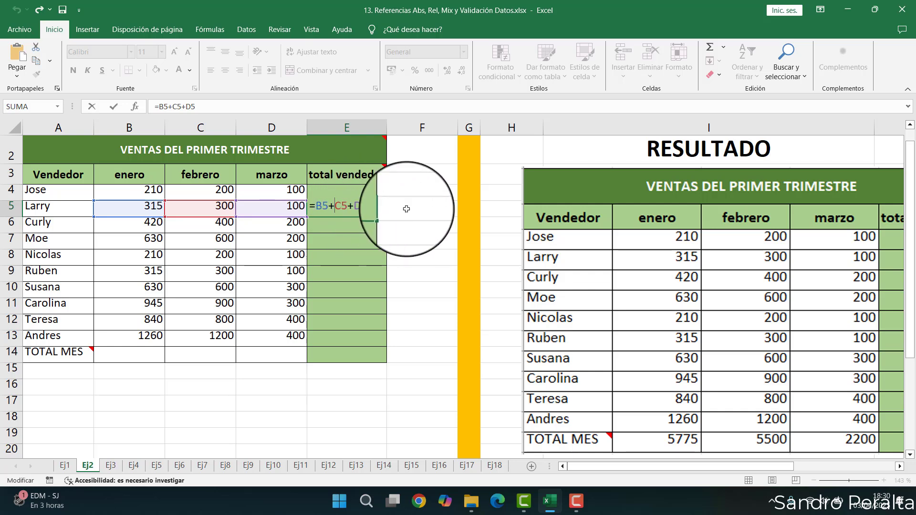
key("Escape")
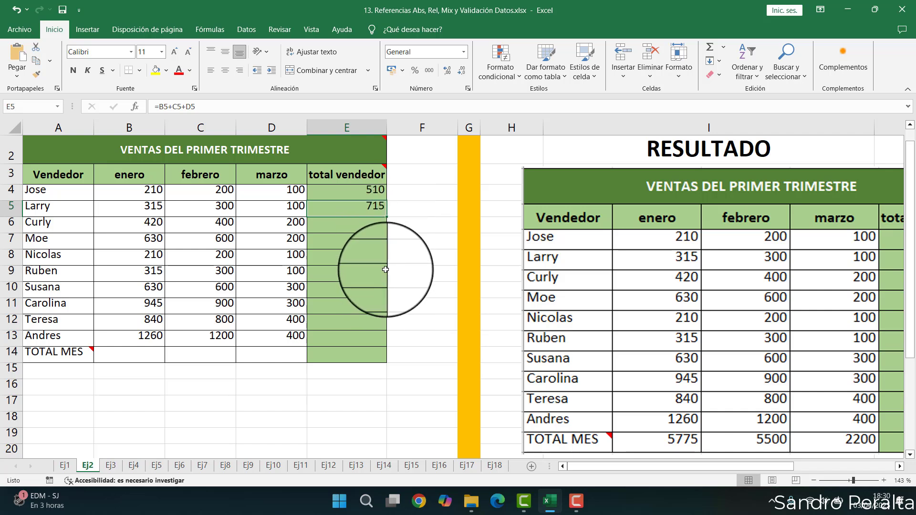
- Fill the total formula down column E through row 14 and review the formula in E13
double_click(388, 218)
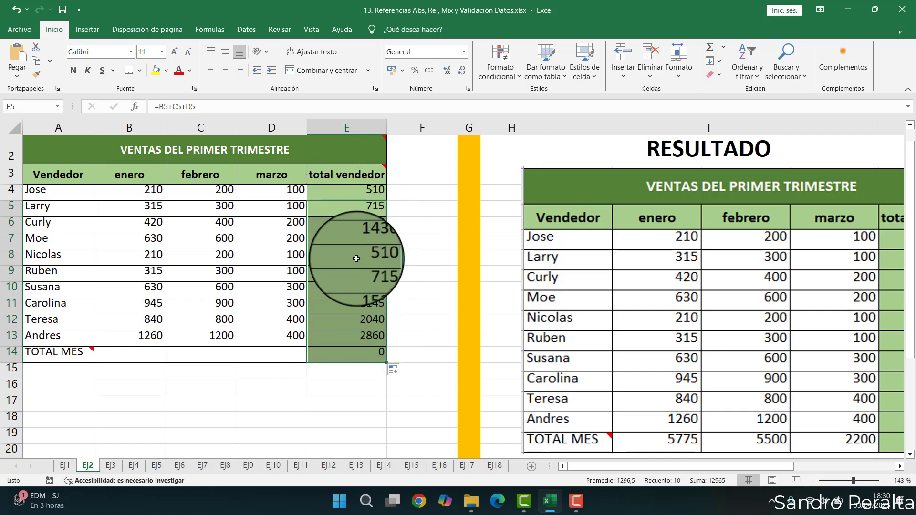
left_click(349, 336)
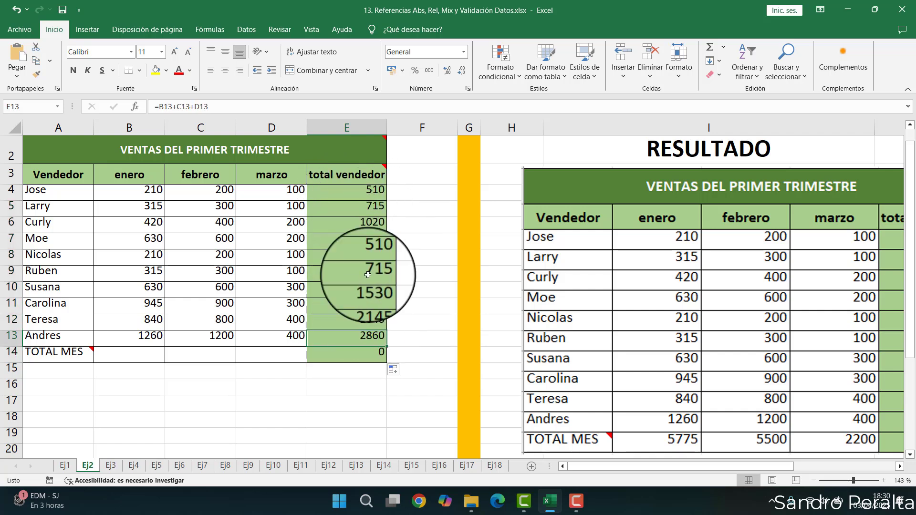
left_click(4, 340)
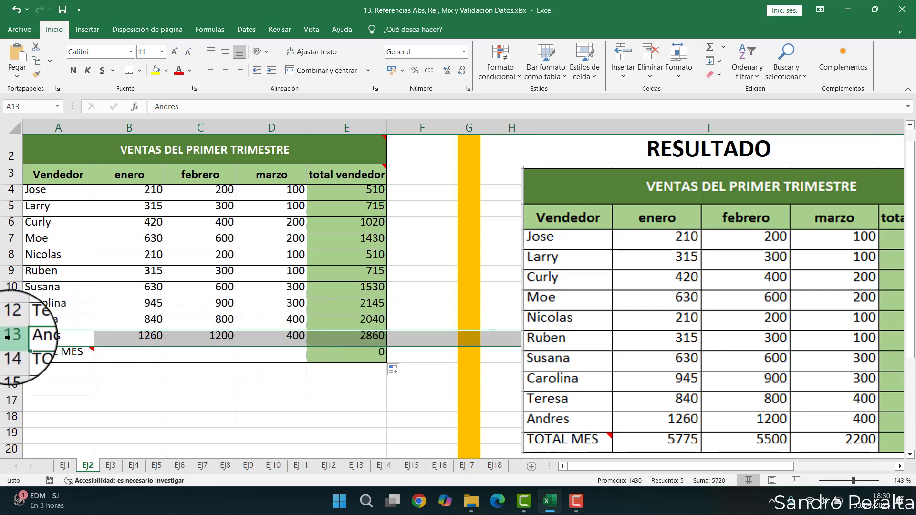
double_click(356, 337)
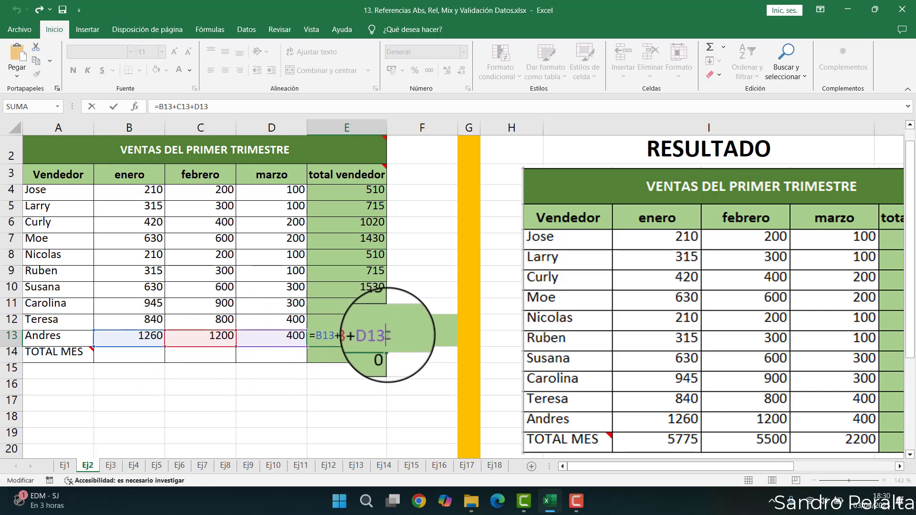
key("Return")
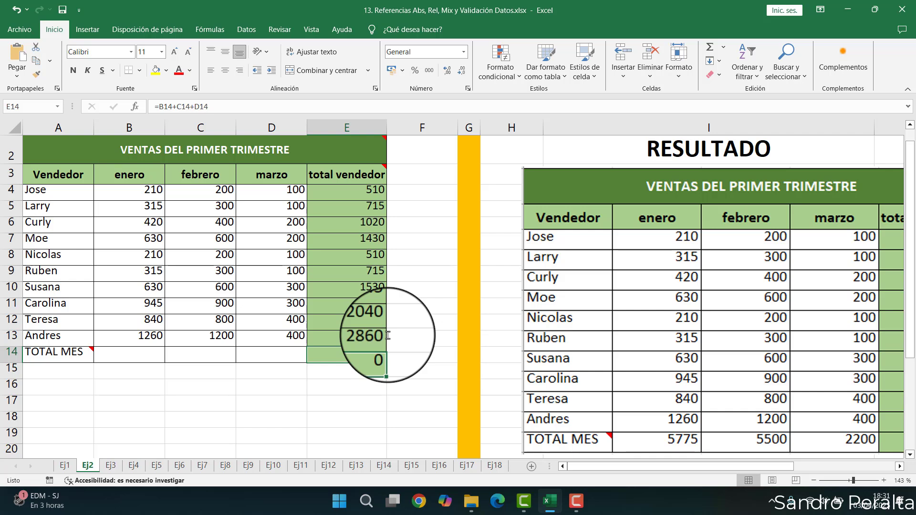
- Start a SUMA function in the January TOTAL MES cell B14
left_click(139, 352)
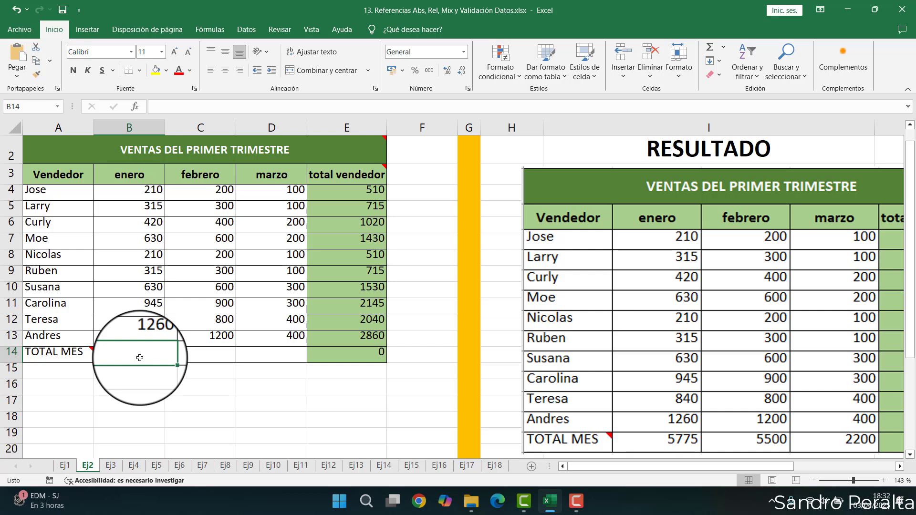
type("=")
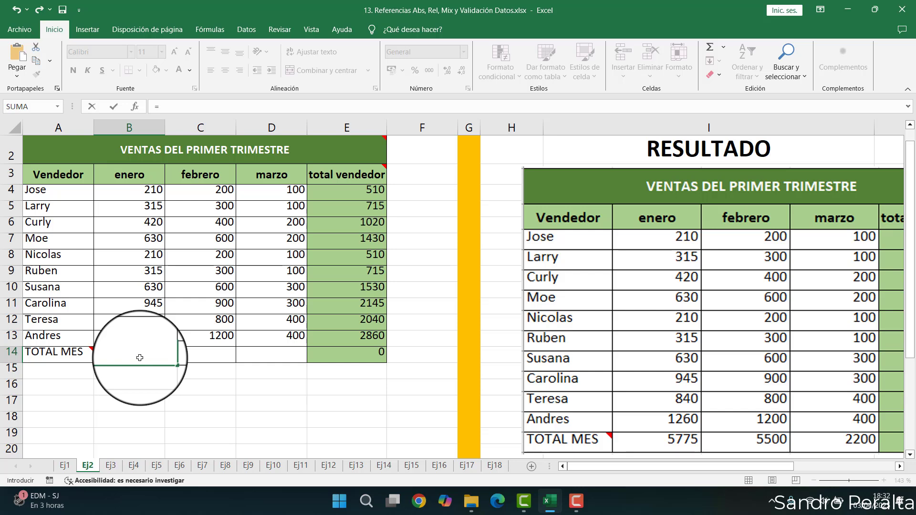
type("suma")
key("Tab")
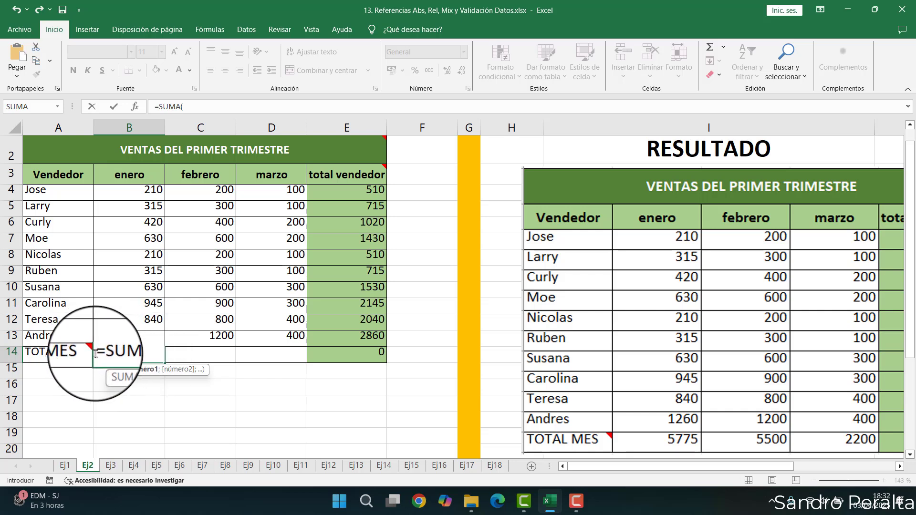
left_click(102, 353)
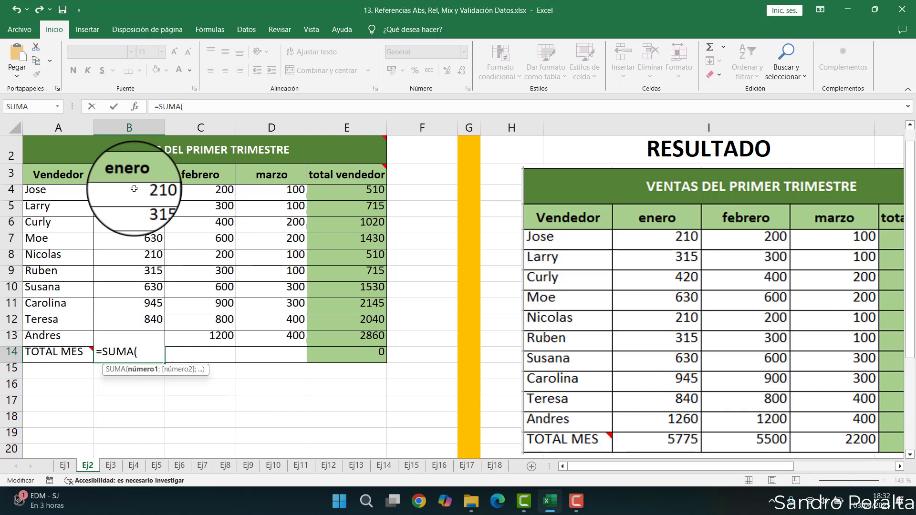
- Try listing B4 and B5 as separate semicolon-separated arguments of the SUMA function
left_click_drag(129, 190, 136, 205)
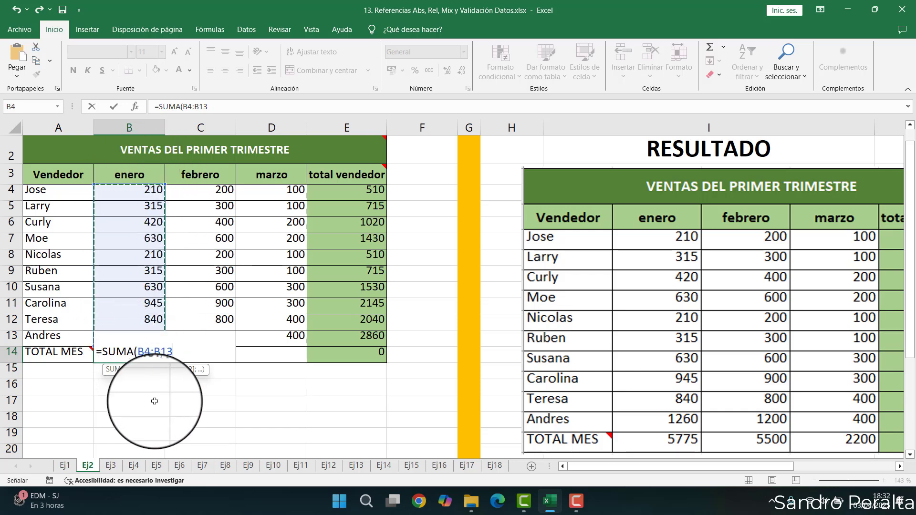
left_click_drag(133, 189, 133, 249)
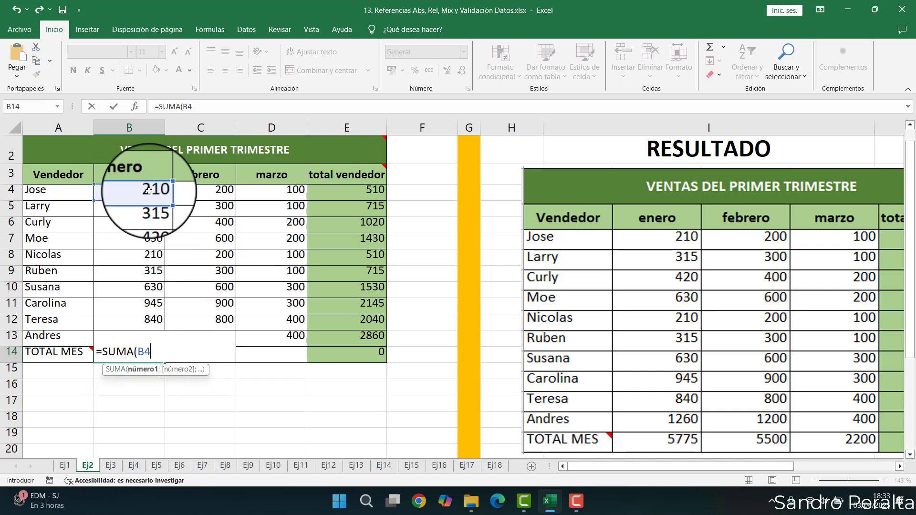
type(";")
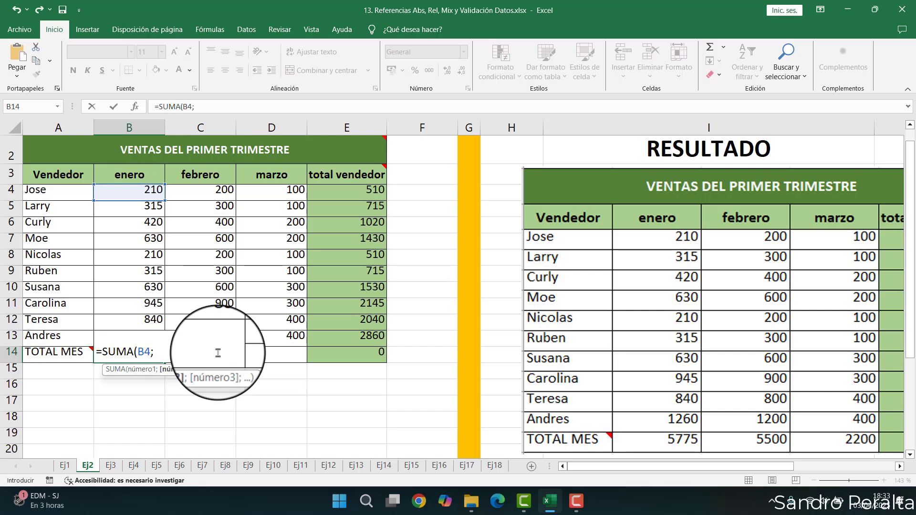
left_click(136, 213)
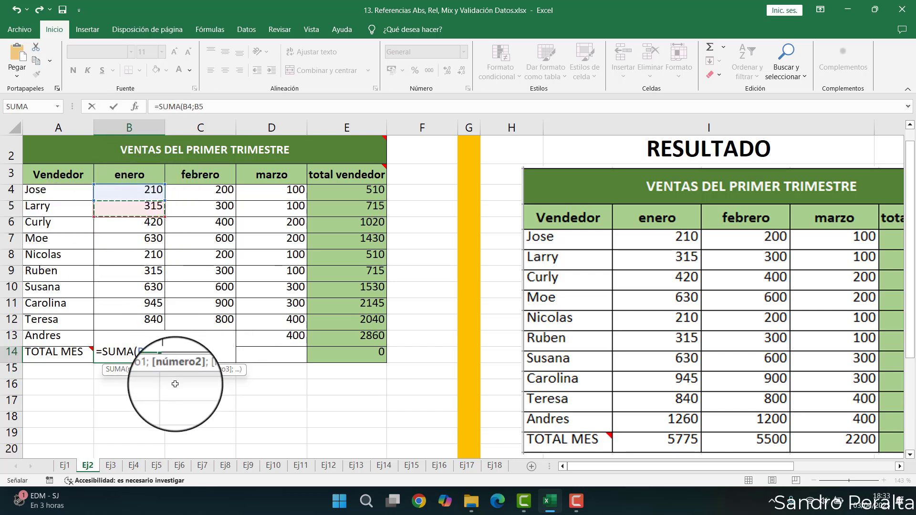
type(";")
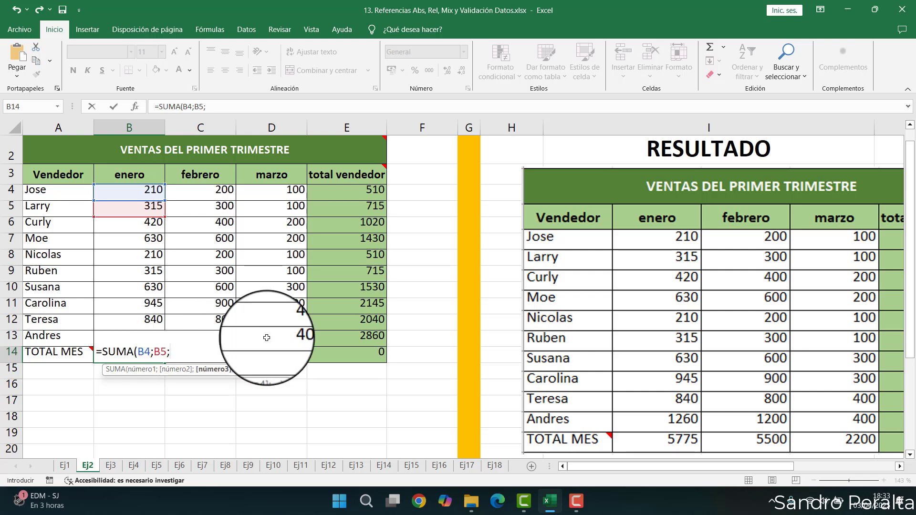
key("BackSpace")
key("BackSpace")
key("BackSpace")
key("BackSpace")
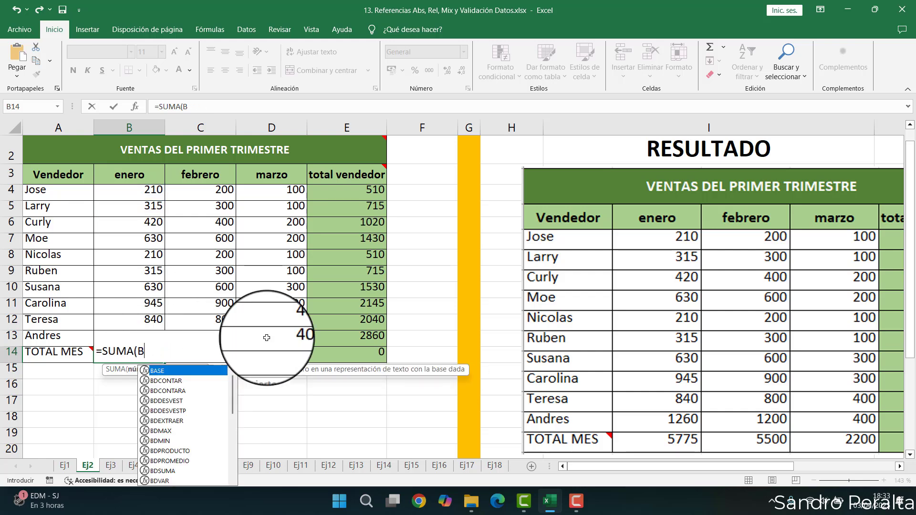
key("BackSpace")
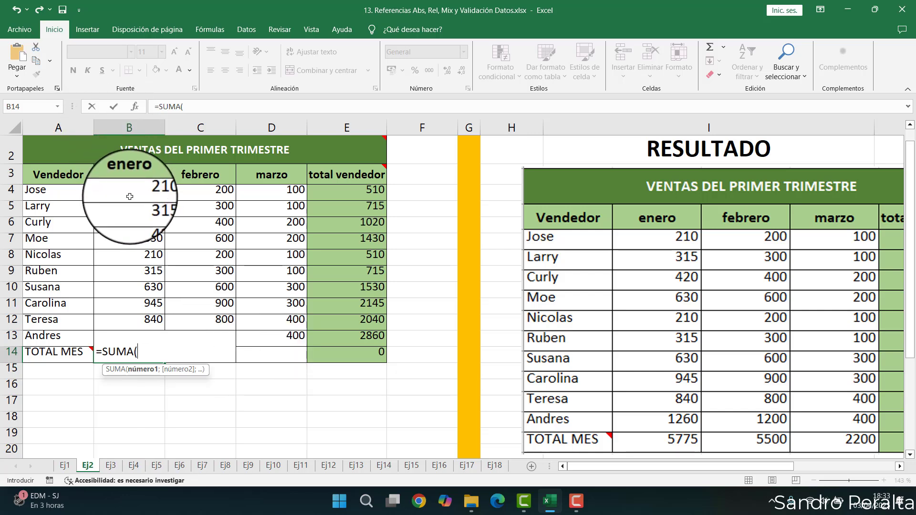
- Complete the SUMA function in B14 to total the January range B4:B13
left_click_drag(134, 191, 137, 339)
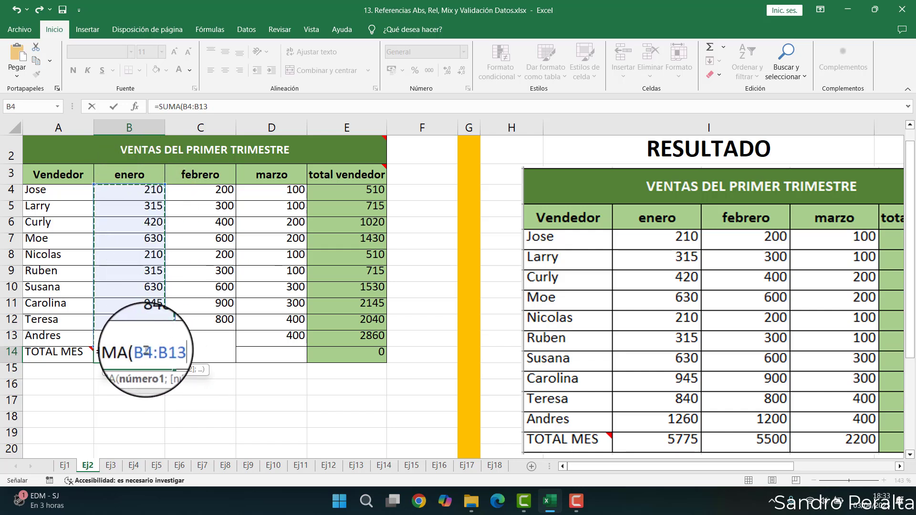
left_click_drag(139, 351, 152, 350)
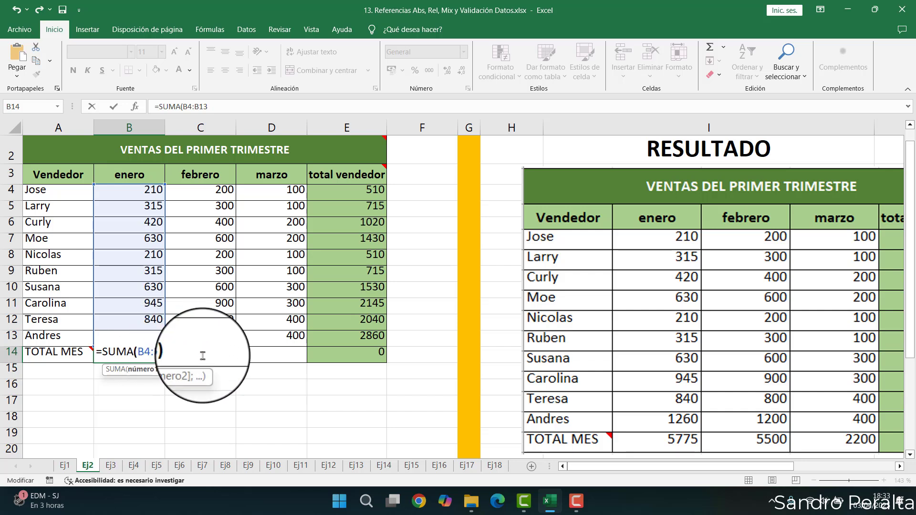
key("Return")
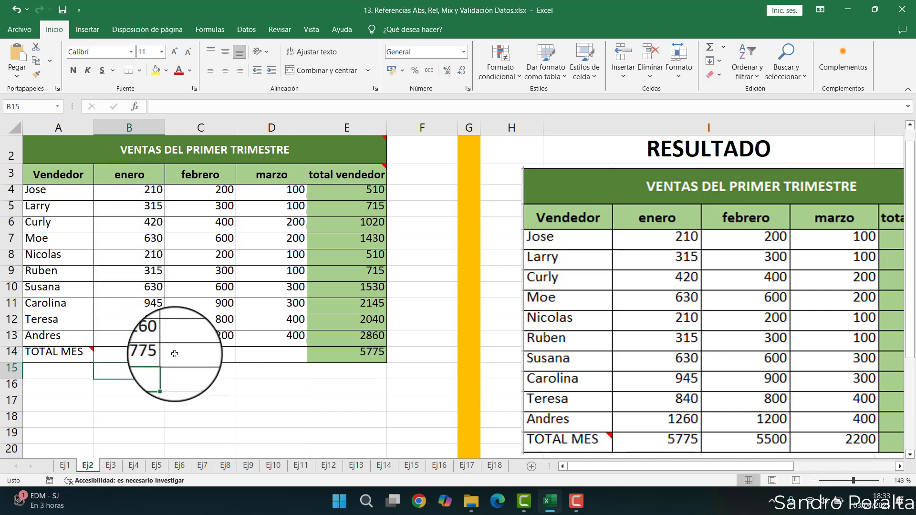
left_click(158, 356)
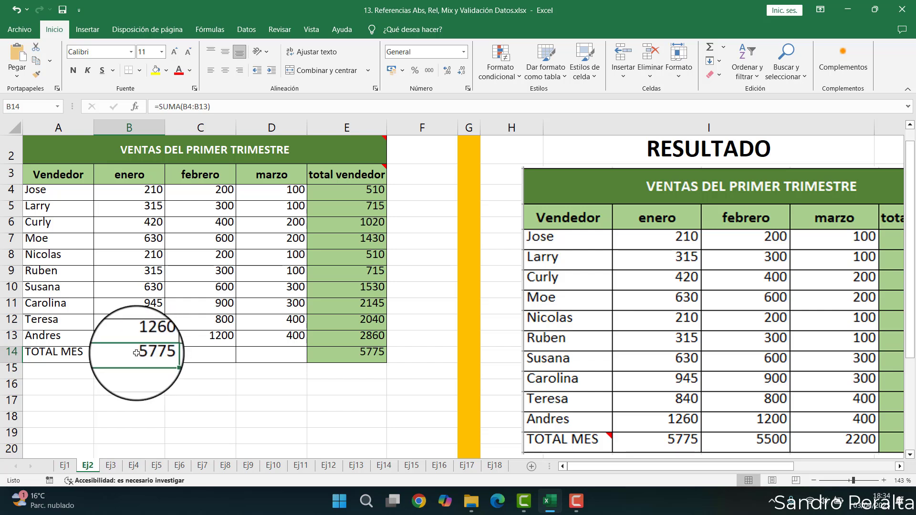
- Open the B14 formula for editing to review its SUMA range
double_click(153, 353)
left_click(112, 352)
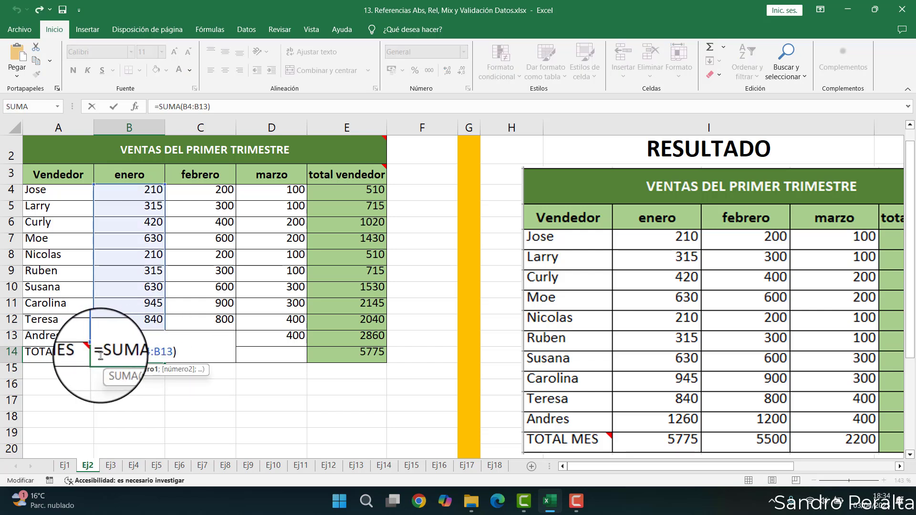
mouse_move(152, 352)
left_mouse_down()
mouse_move(182, 350)
mouse_move(104, 352)
mouse_move(199, 353)
mouse_move(108, 351)
mouse_move(134, 352)
left_mouse_up()
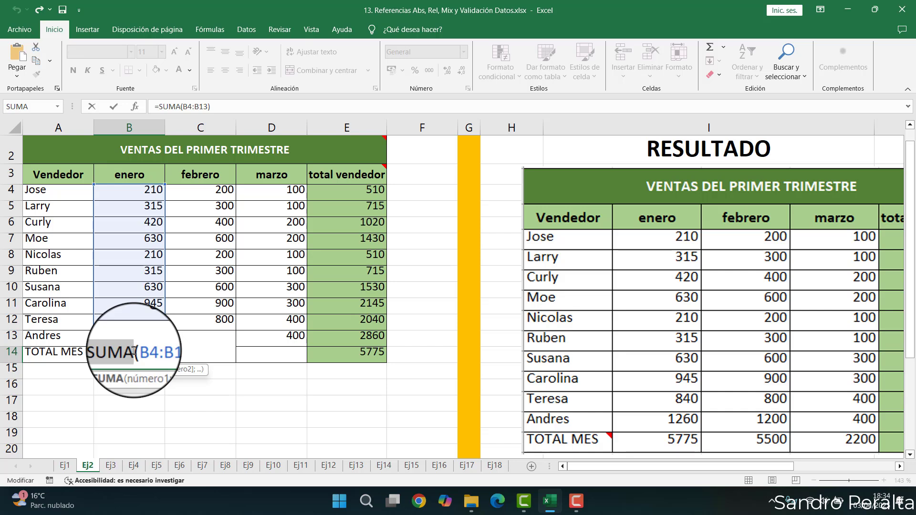
key("Return")
- Total the February column in C14 with AutoSum over C4:C13
left_click(203, 353)
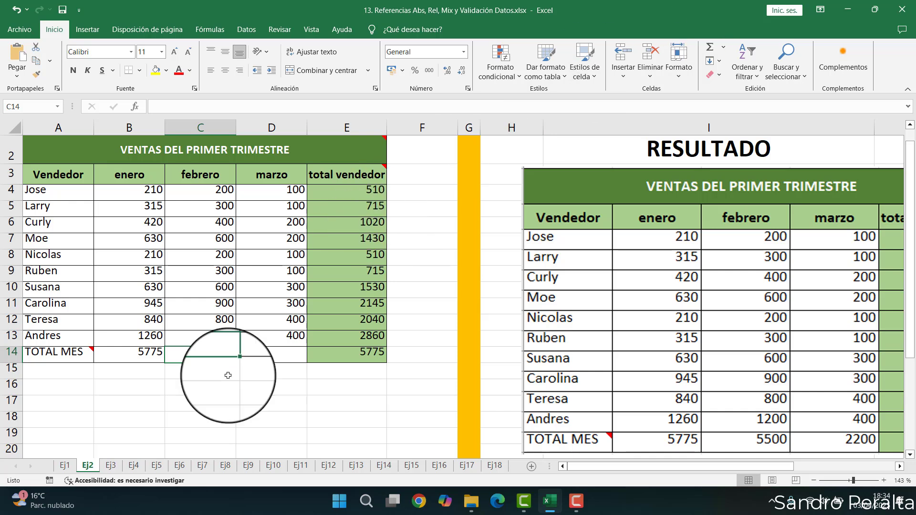
left_click_drag(223, 191, 221, 332)
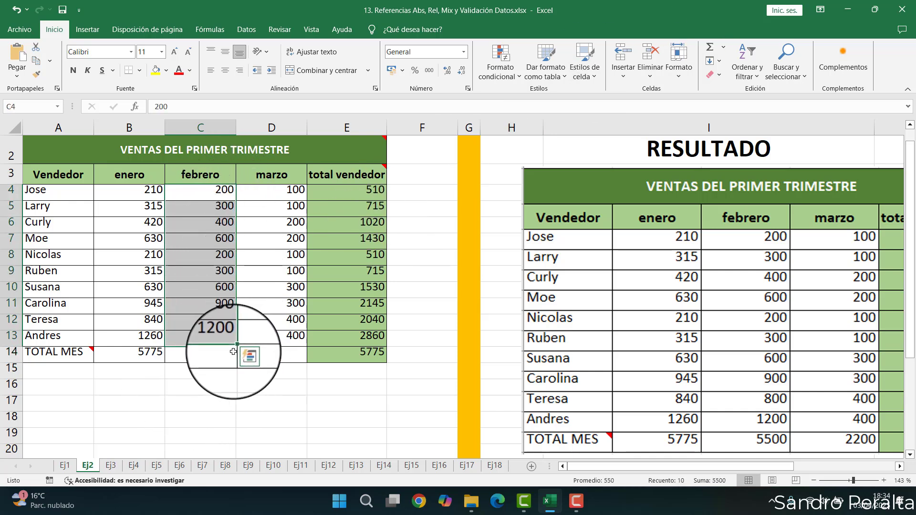
left_click(213, 354)
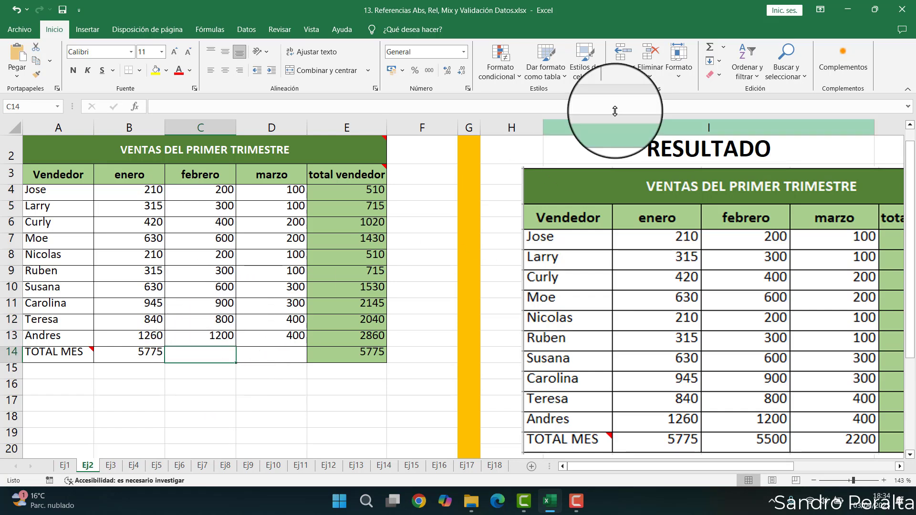
left_click(711, 49)
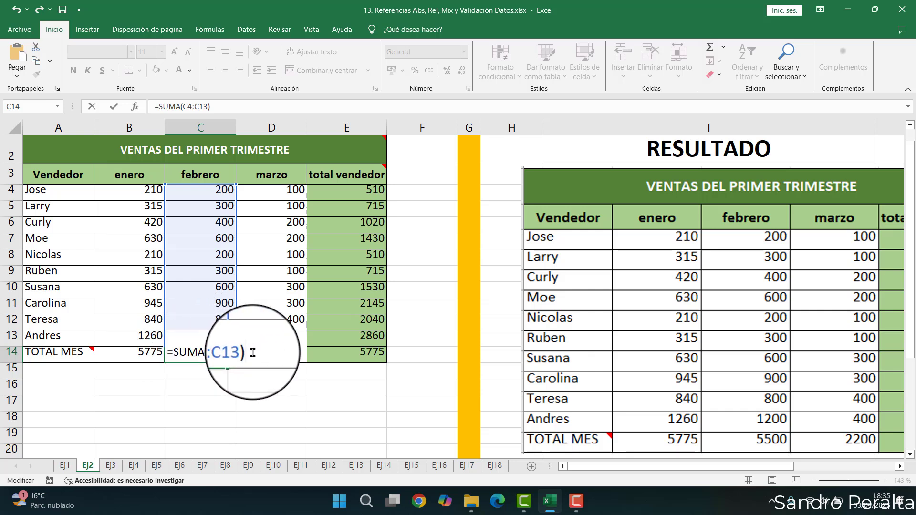
key("Return")
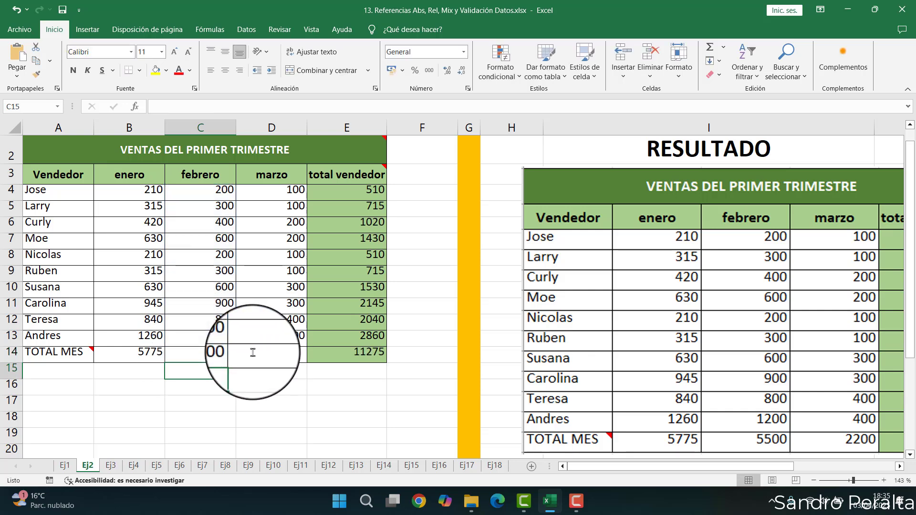
- Compare the SUMA formulas in B14 and C14 to see how the range shifts
left_click(217, 354)
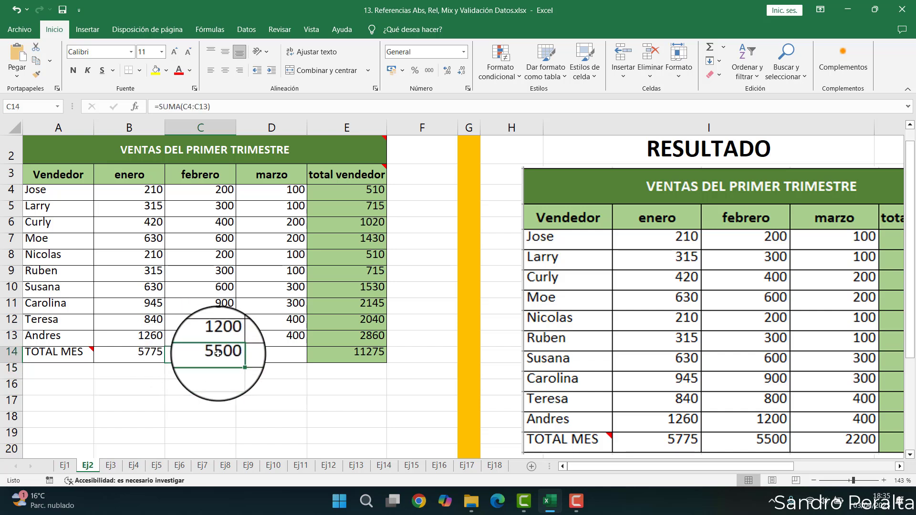
double_click(217, 354)
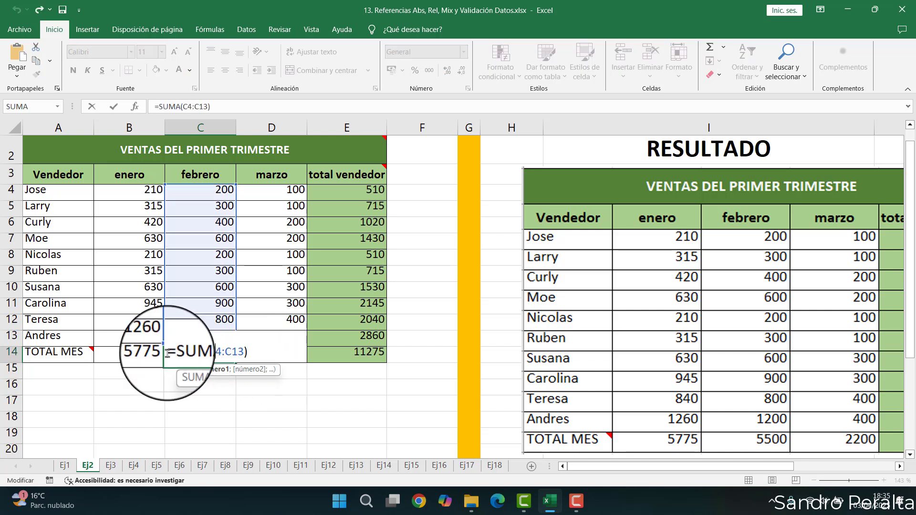
left_click_drag(168, 354, 176, 353)
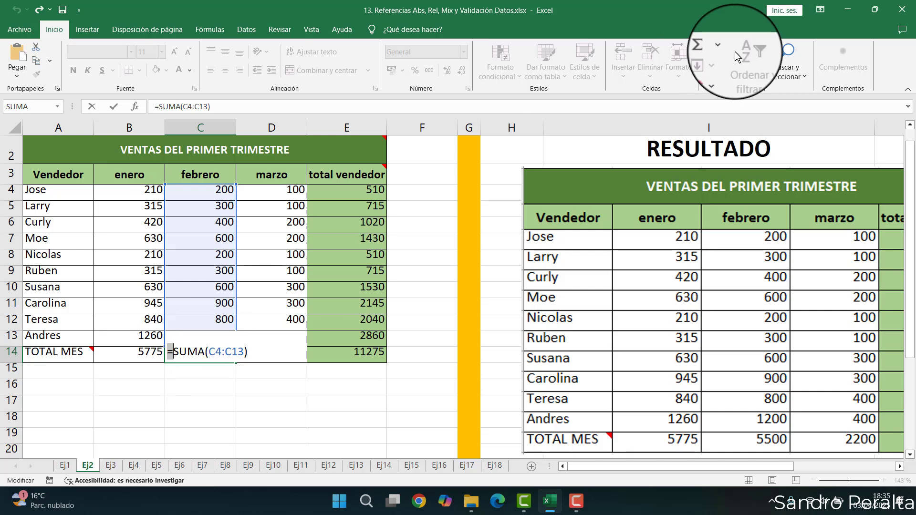
left_click(177, 352)
left_click_drag(176, 352, 204, 352)
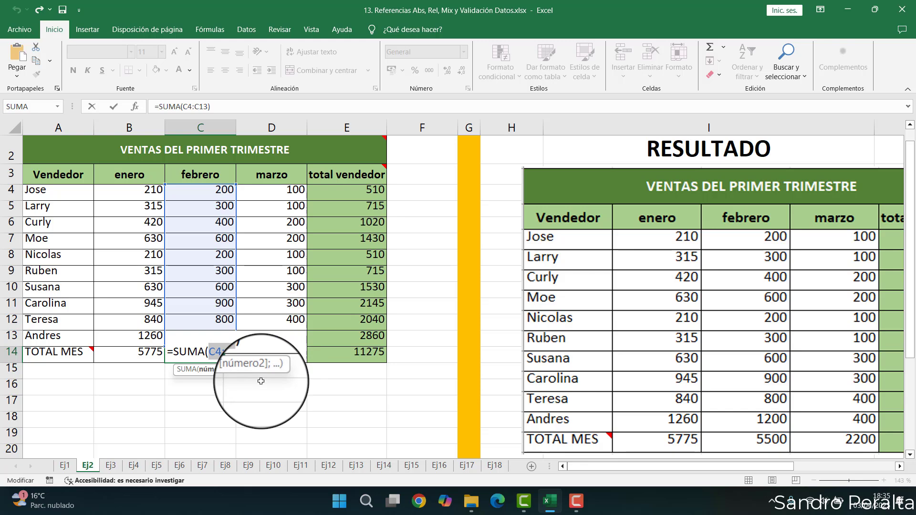
key("Return")
left_click(142, 355)
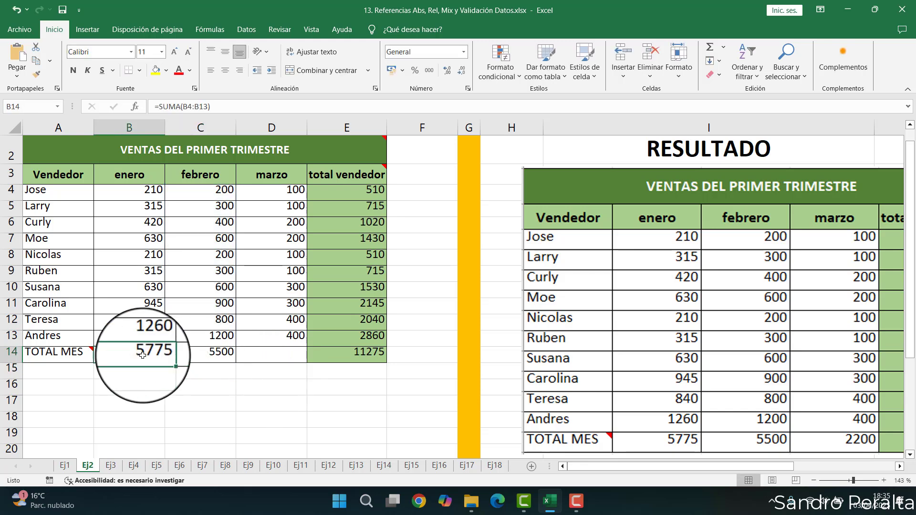
left_click(196, 352)
left_click(130, 357)
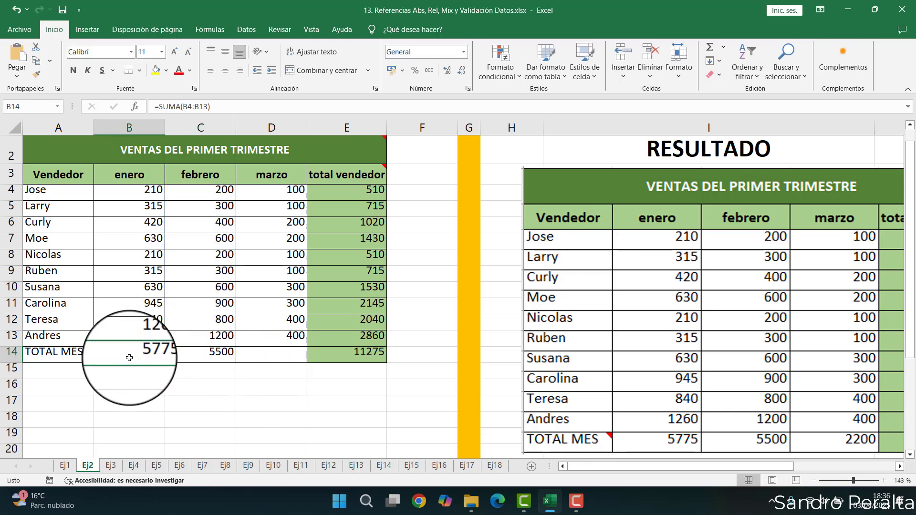
left_click(206, 360)
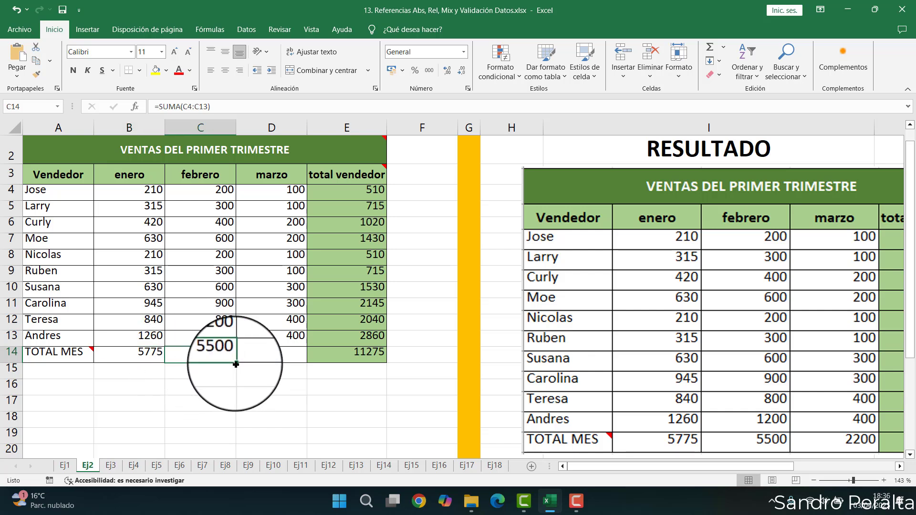
left_click(132, 352)
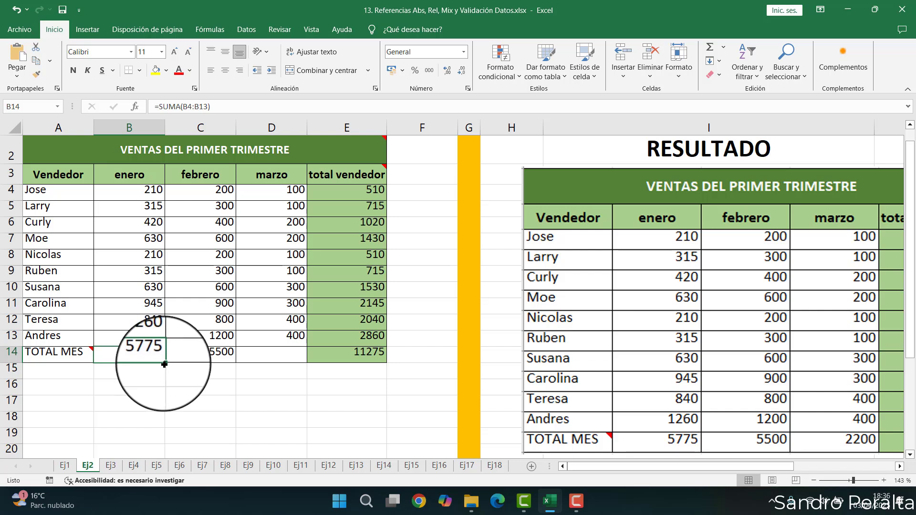
left_click(207, 355)
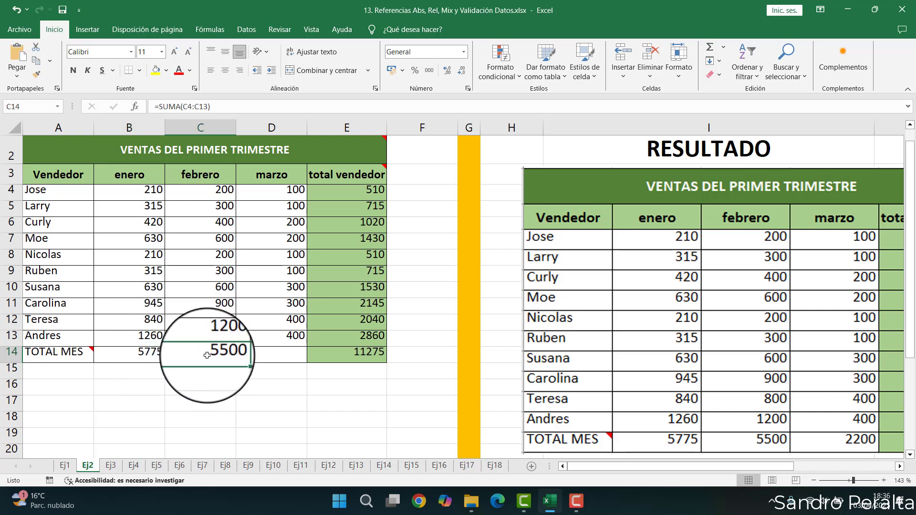
left_click(144, 358)
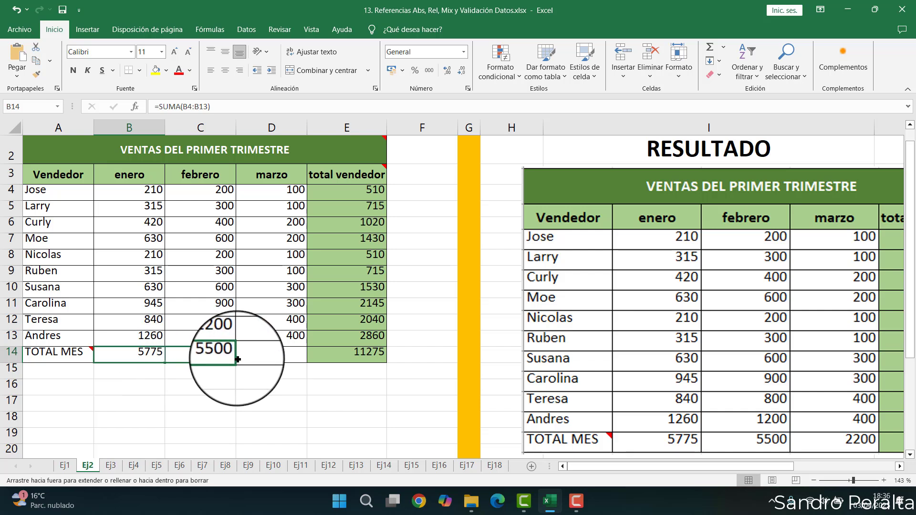
- Fill the B14 total formula across to D14 and review the SUMA range in D14
left_click_drag(156, 370, 288, 355)
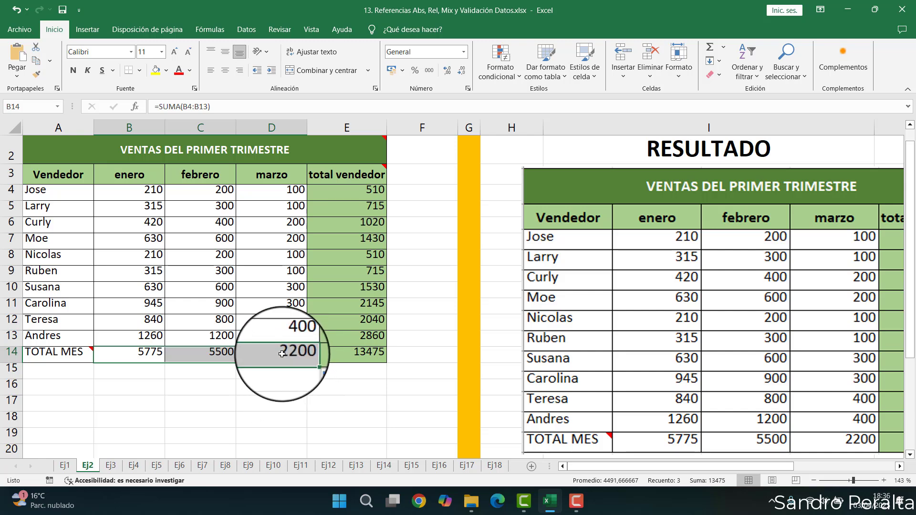
double_click(286, 354)
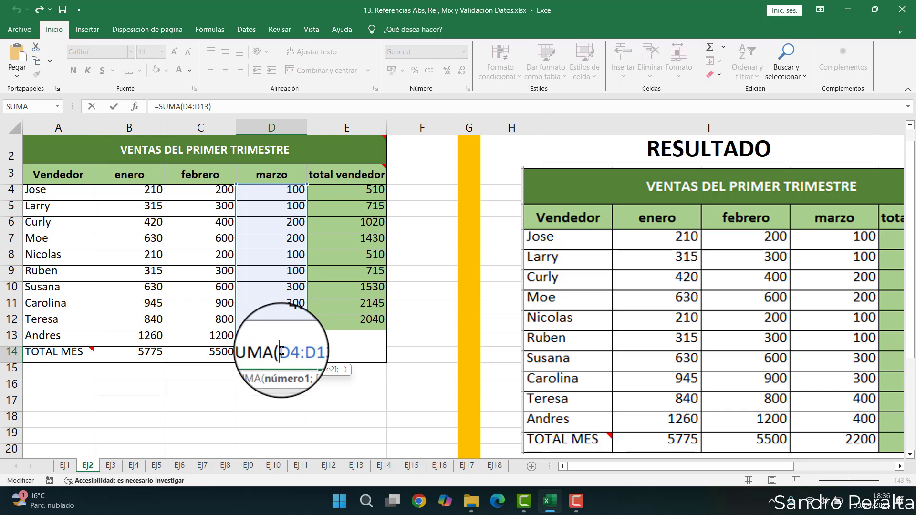
left_click_drag(276, 354, 310, 350)
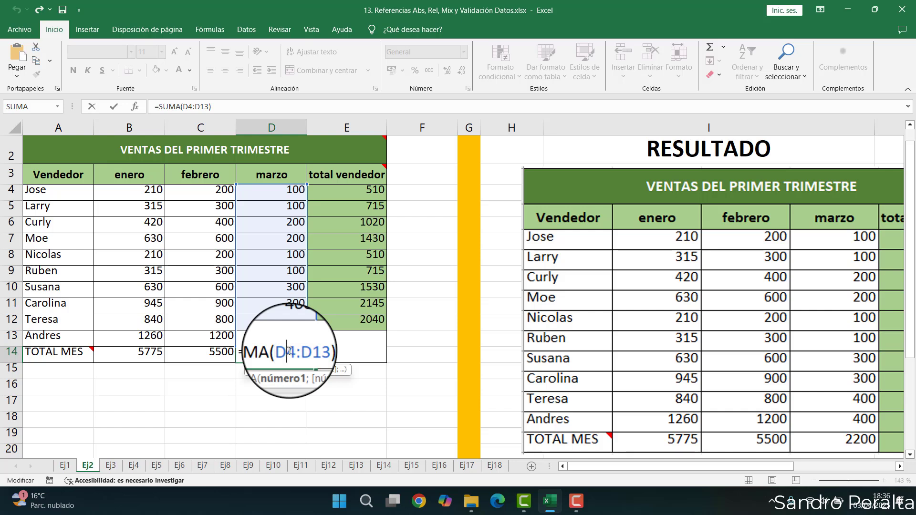
left_click_drag(288, 351, 316, 352)
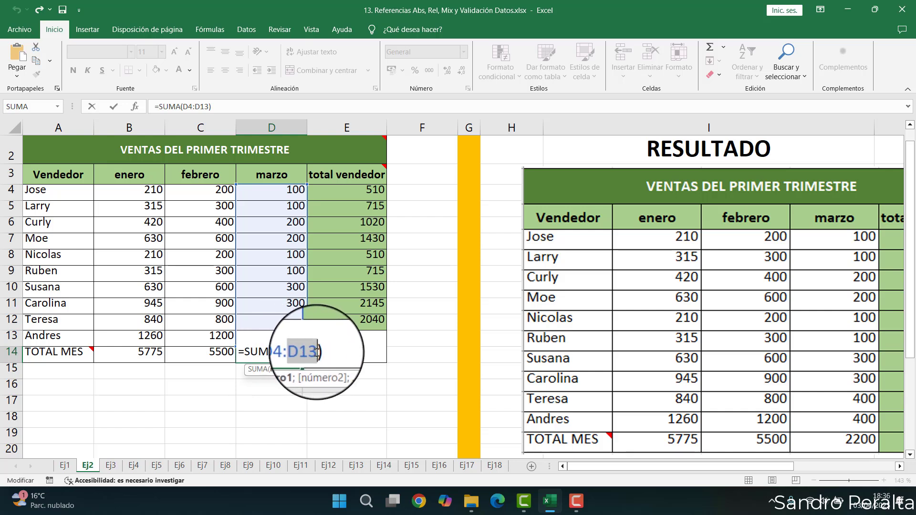
key("Return")
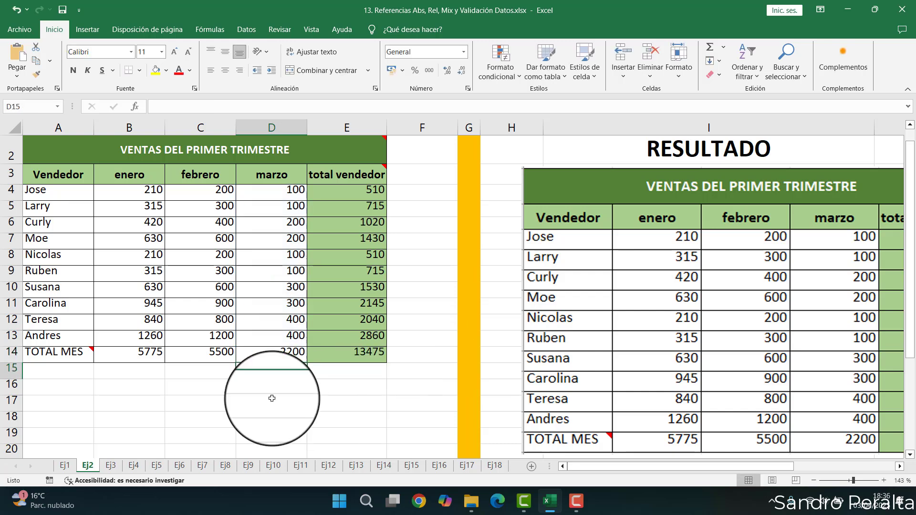
left_click(305, 352)
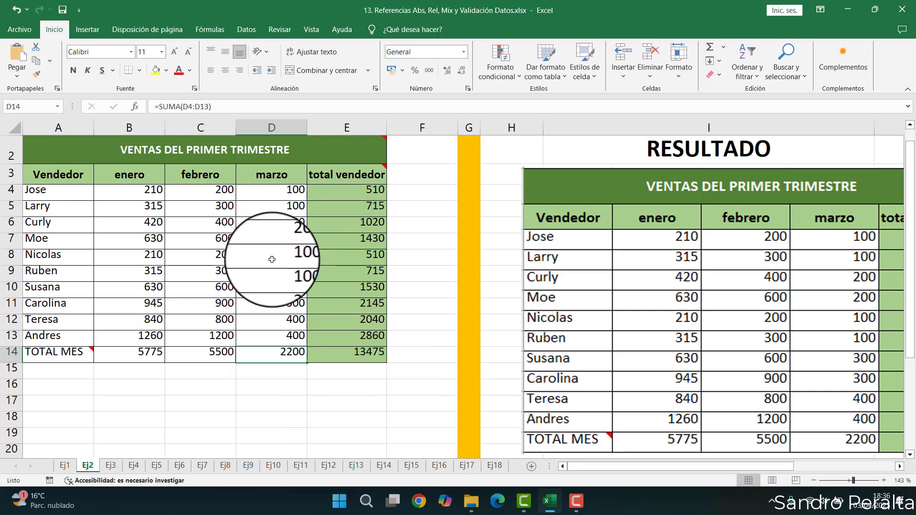
- Open the grand total formula in E14 to review its references
left_click(332, 357)
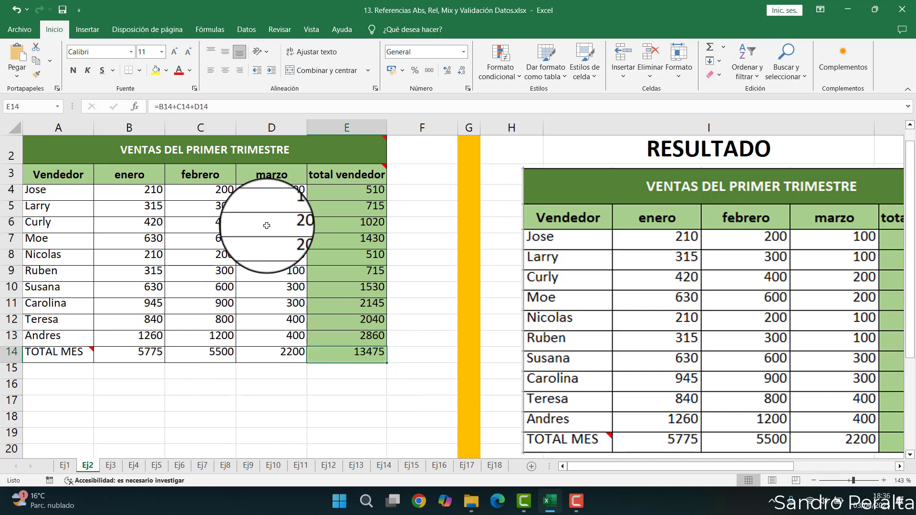
double_click(357, 356)
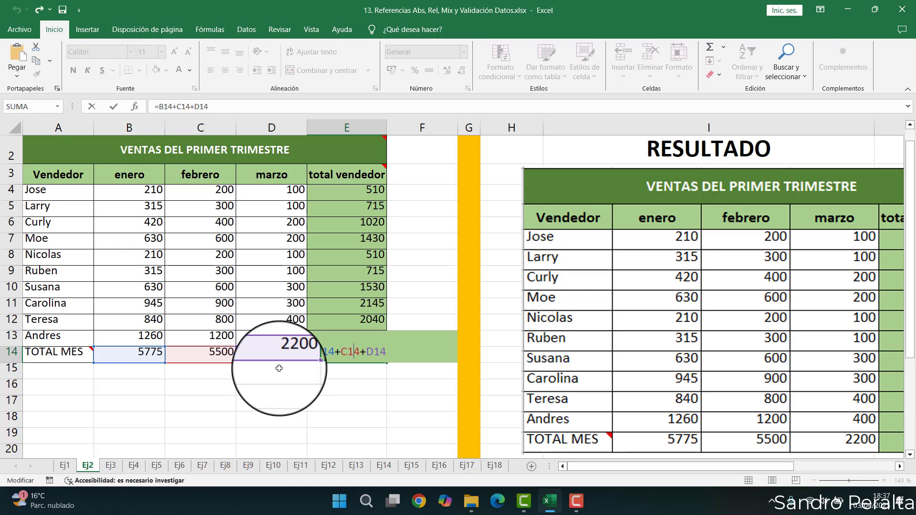
key("ctrl+Return")
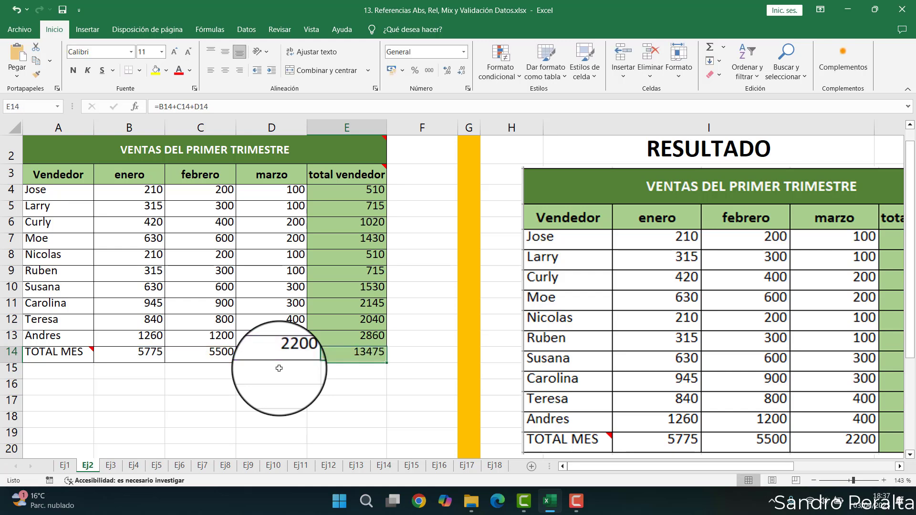
- Switch to sheet Ej3 and examine the monthly Ventas, Compras and Gastos columns of the profit table
left_click(109, 465)
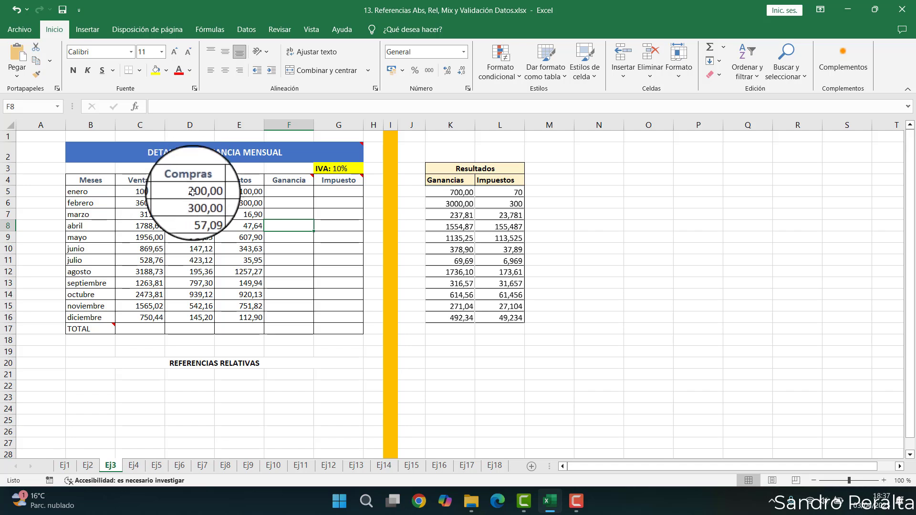
left_click_drag(191, 191, 194, 255)
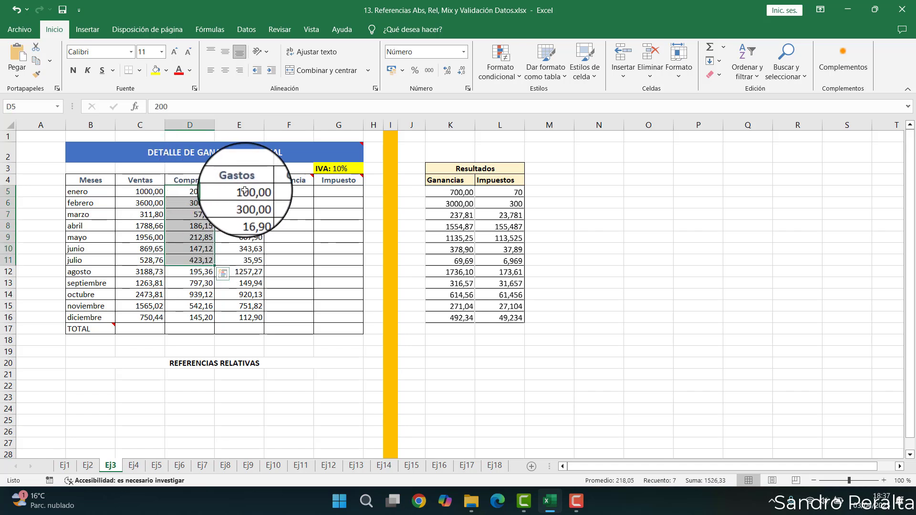
left_click_drag(246, 194, 246, 283)
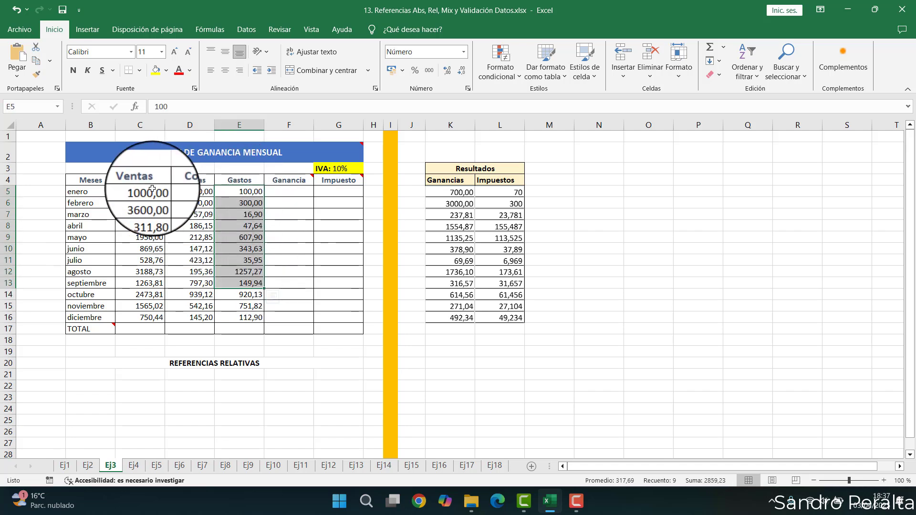
left_click_drag(152, 189, 151, 272)
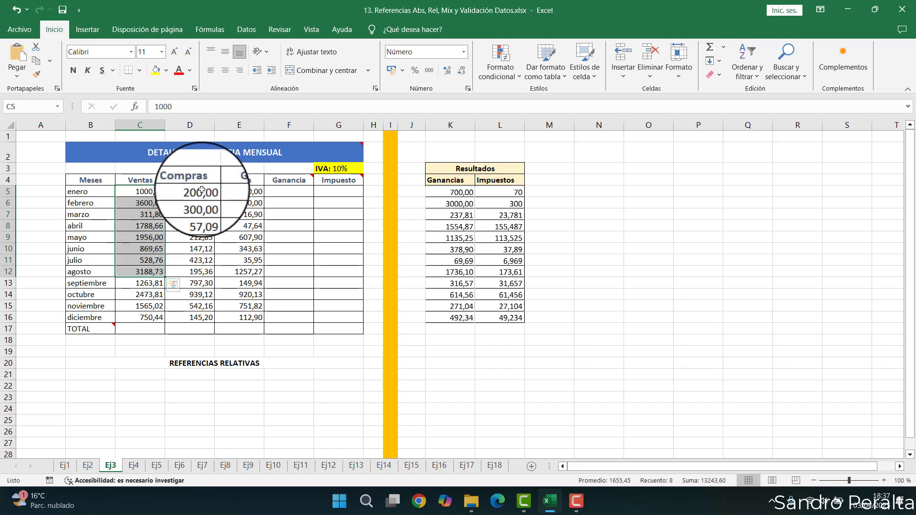
left_click_drag(199, 189, 195, 291)
left_click(240, 180)
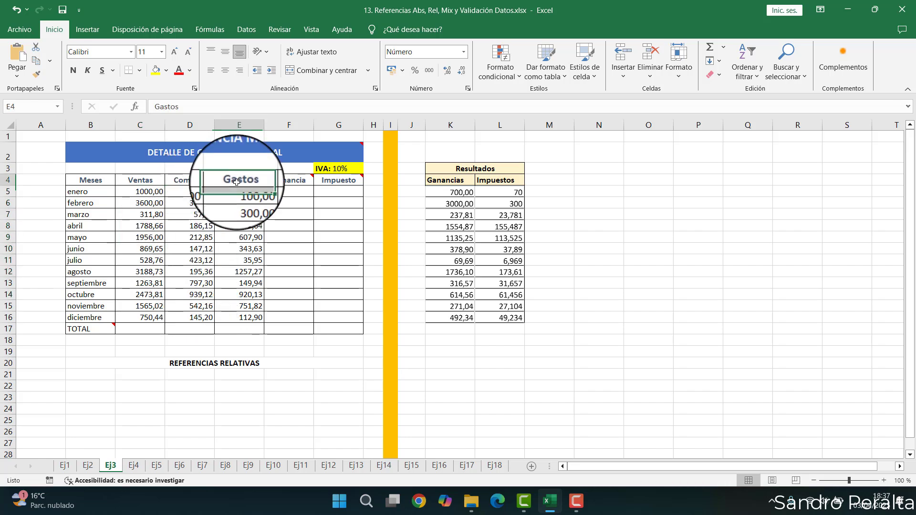
- Examine the monthly Ventas, Compras and Gastos values and the empty Ganancia column of the profit table
left_click_drag(240, 192, 248, 317)
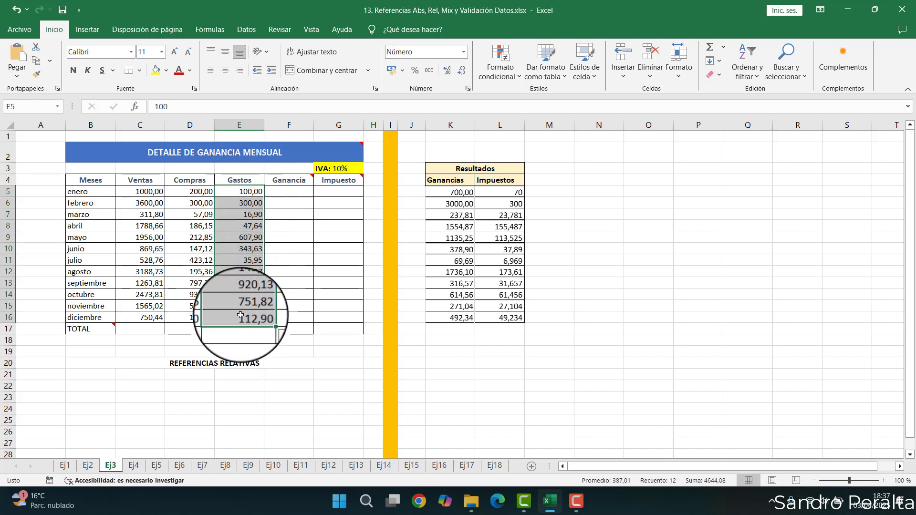
mouse_move(274, 181)
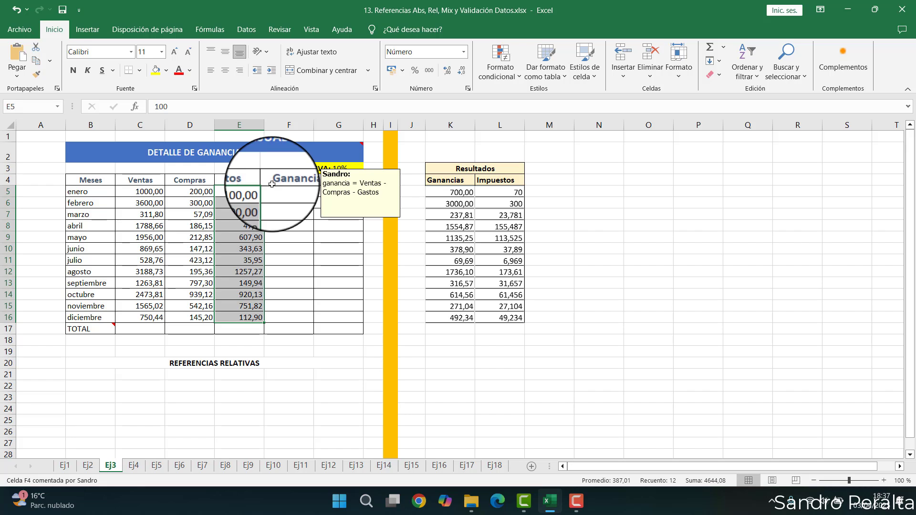
left_click(138, 189)
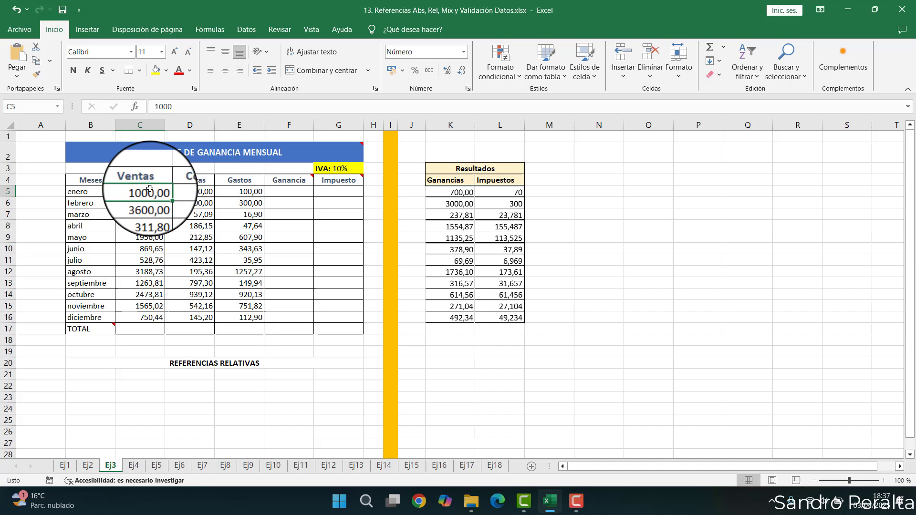
left_click(197, 191)
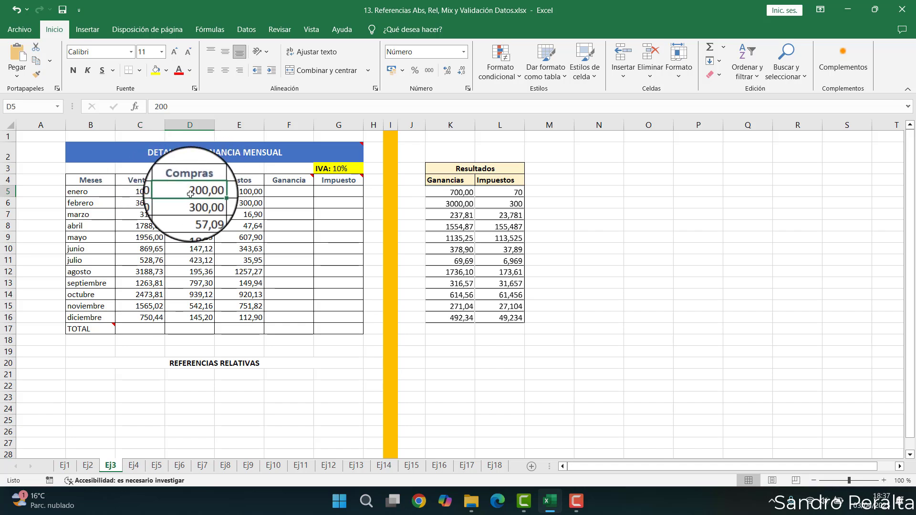
left_click(241, 193)
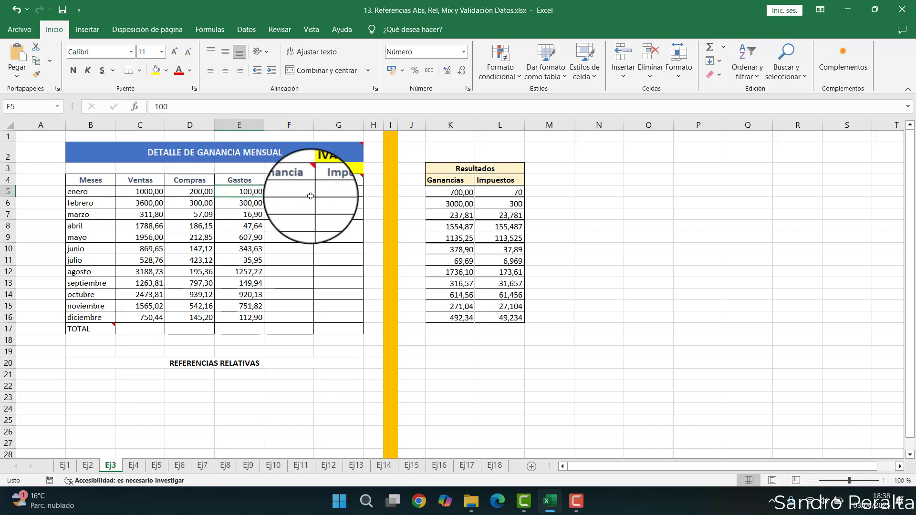
left_click(281, 192)
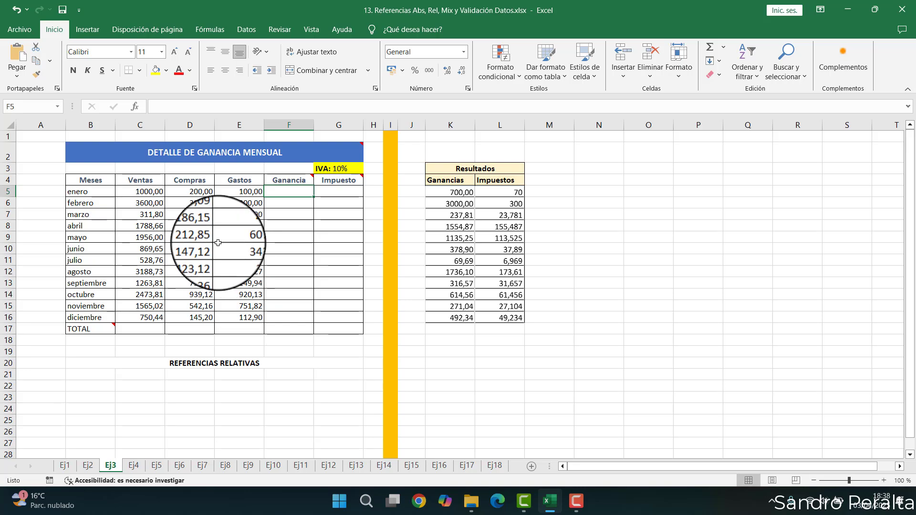
scroll(218, 243, "up", 2)
scroll(218, 243, "up", 1)
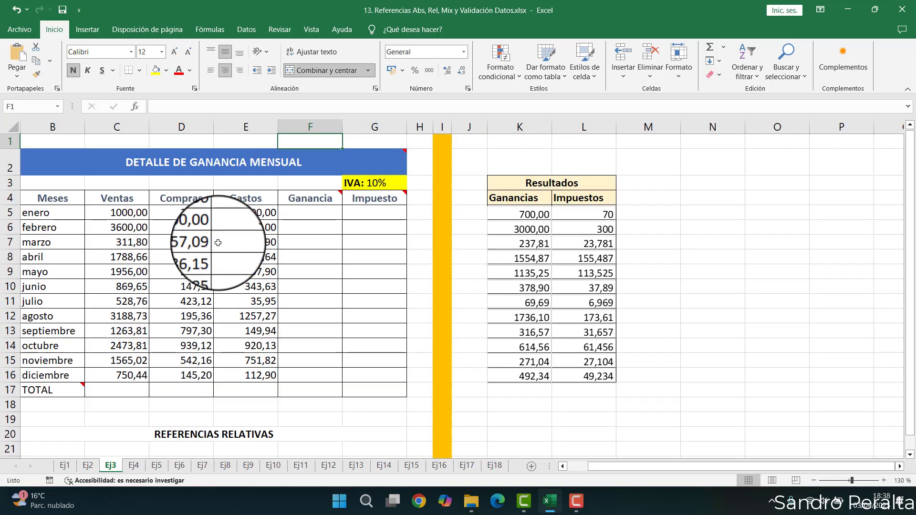
key("ctrl+Home")
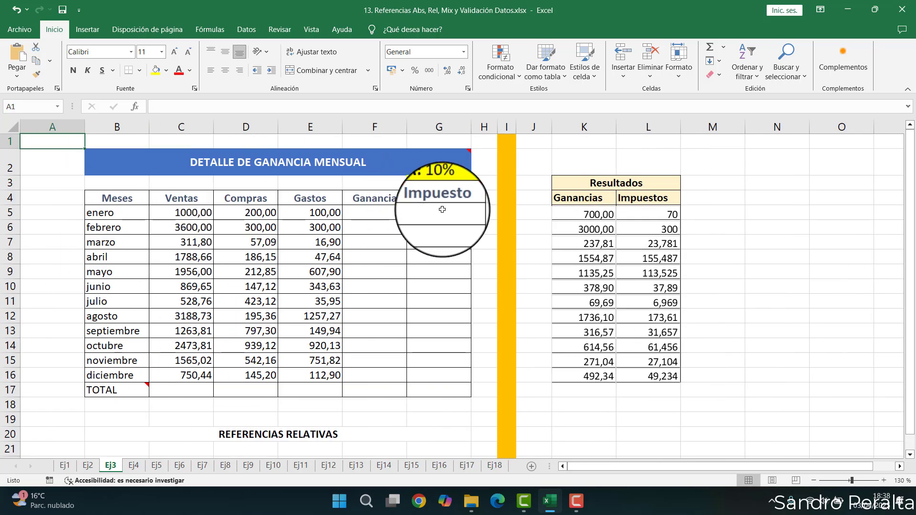
- Enter the January Ganancia formula =C5-D5-E5 in F5
left_click(379, 213)
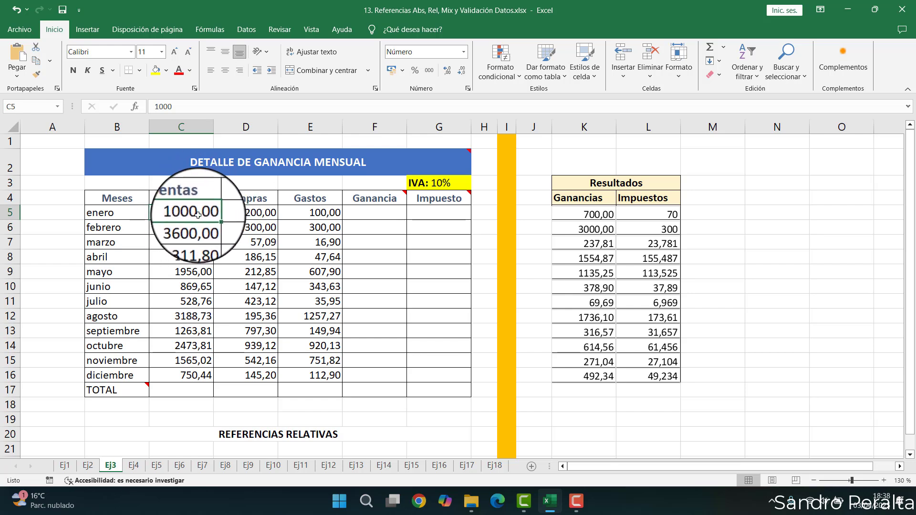
left_click(363, 214)
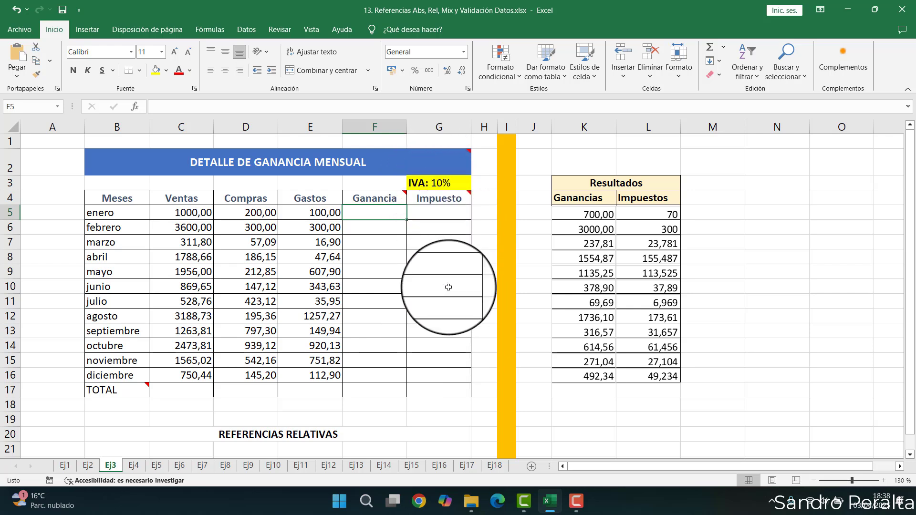
mouse_move(430, 202)
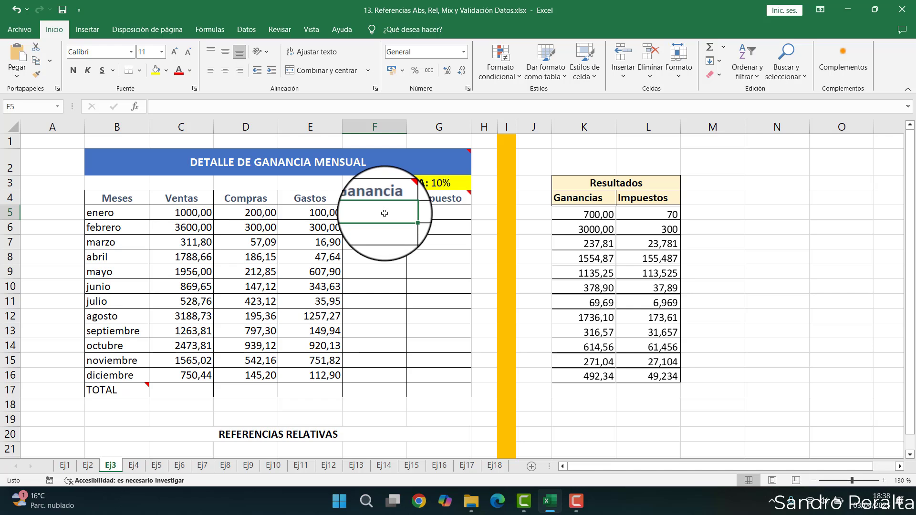
left_click_drag(383, 214, 376, 338)
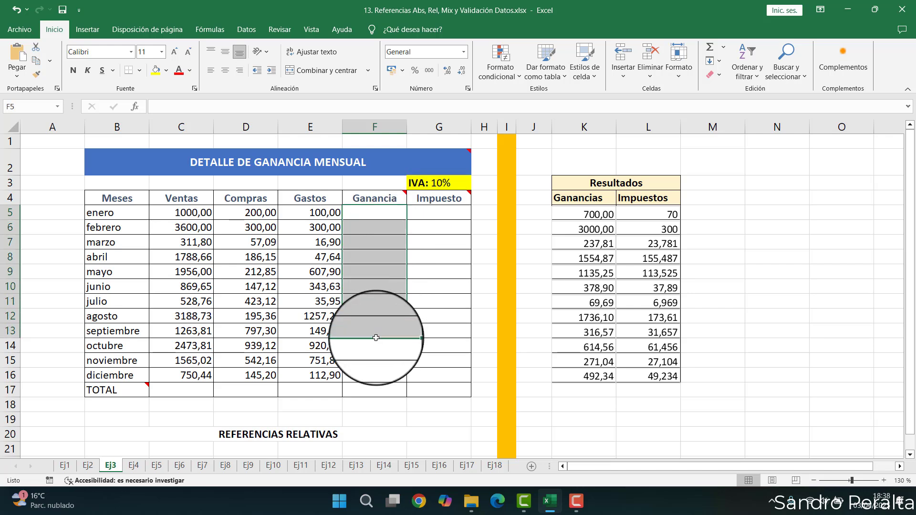
left_click(435, 212)
mouse_move(435, 209)
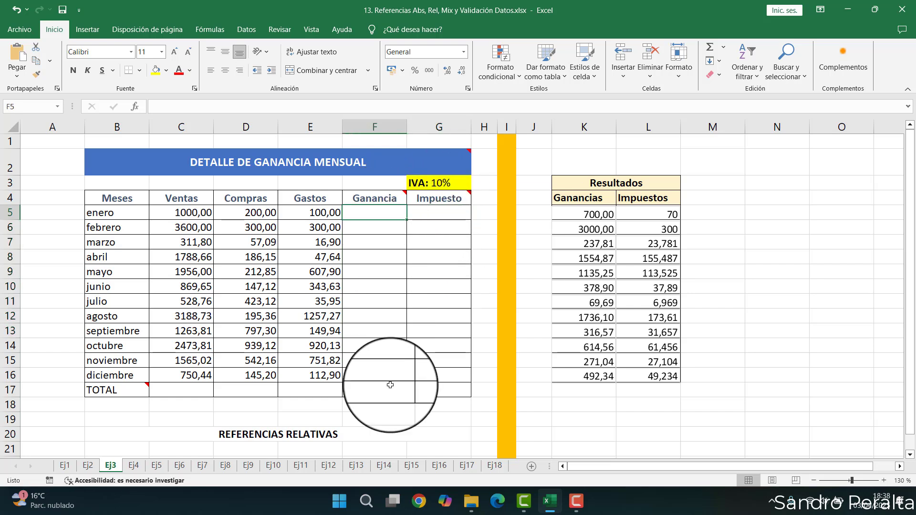
type("=")
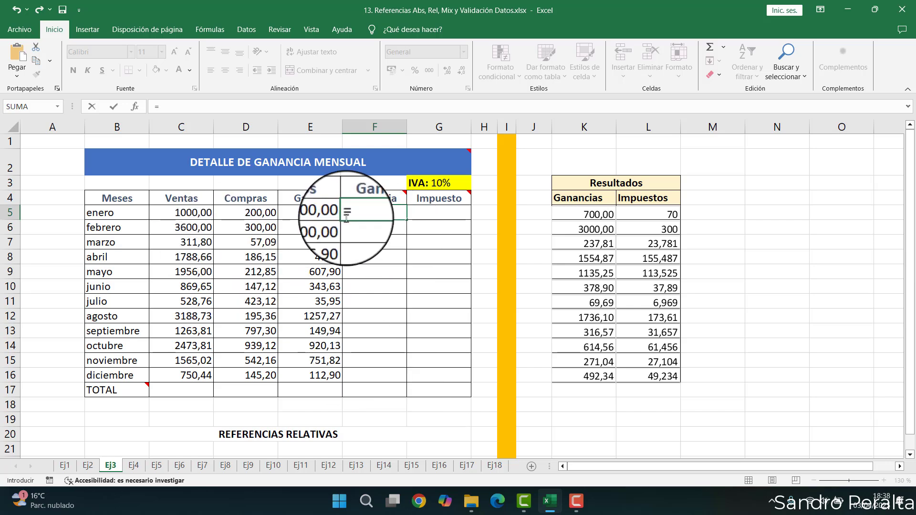
left_click(193, 213)
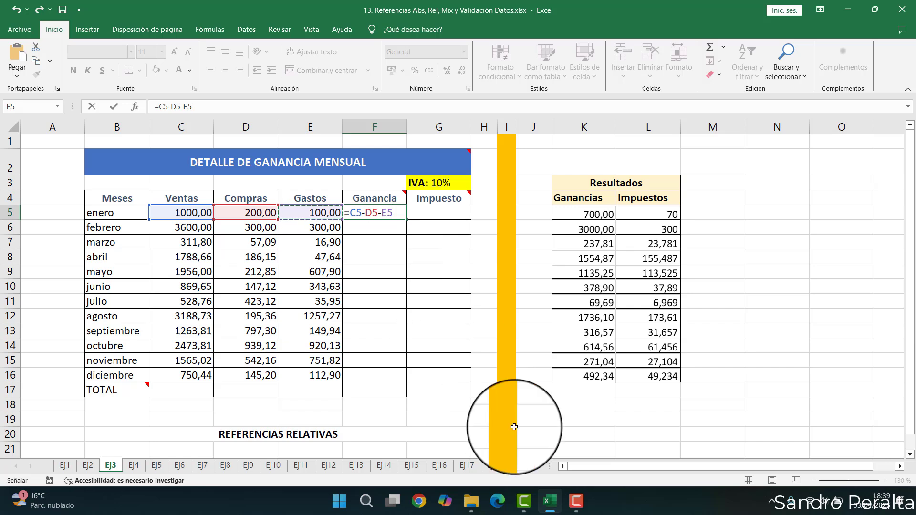
key("Return")
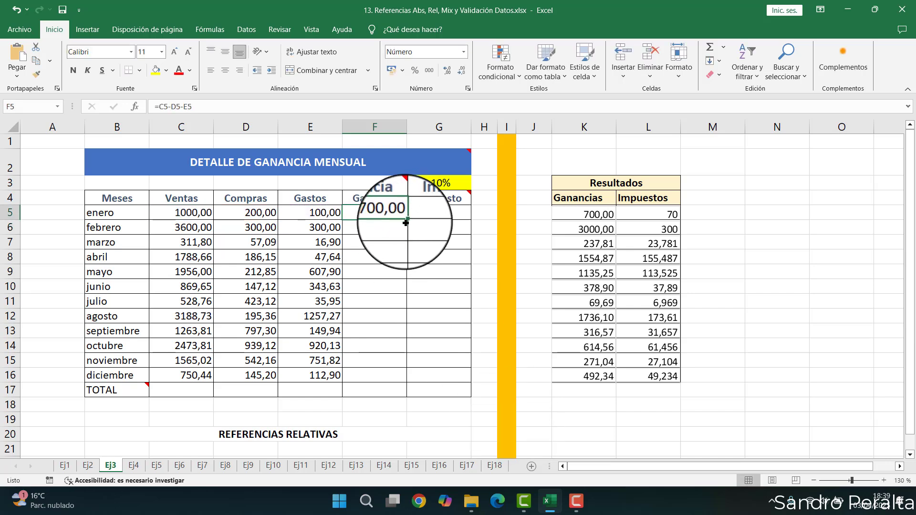
- Fill the Ganancia formula from F5 down through F17
left_click_drag(406, 221, 406, 391)
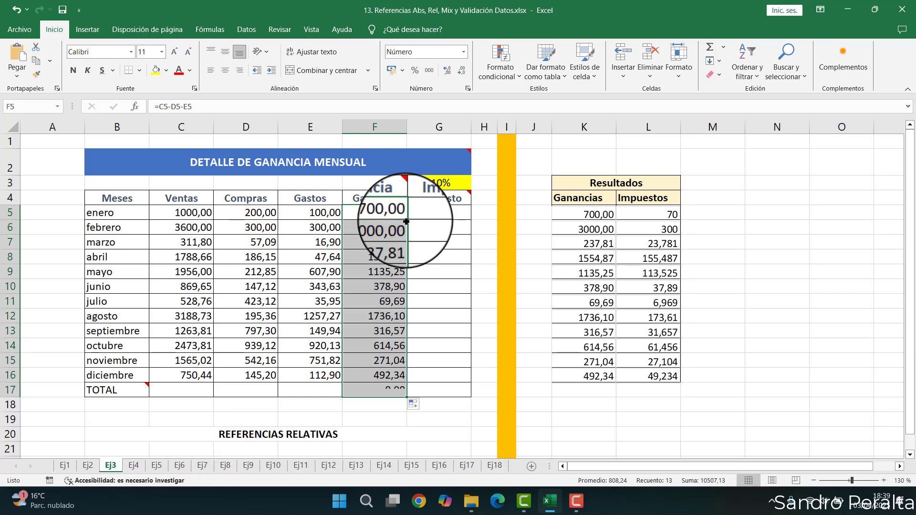
left_click(384, 272)
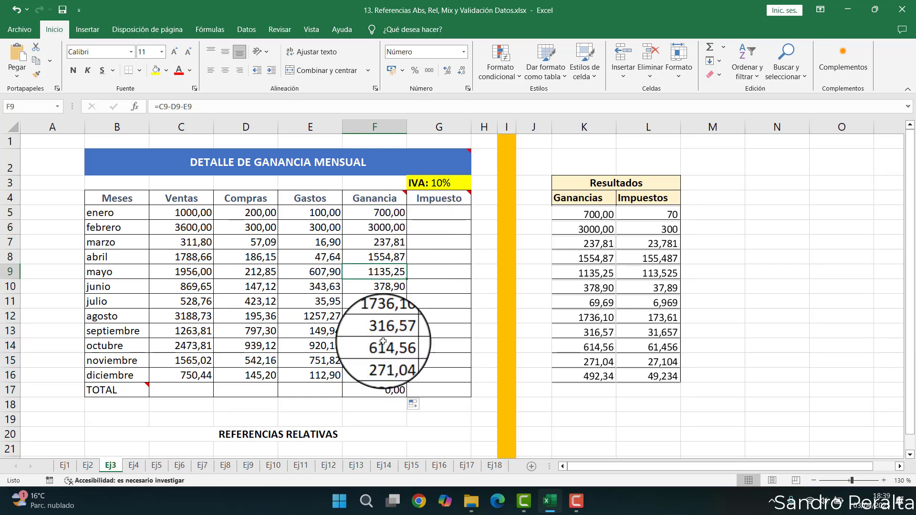
- Open the December Ganancia formula in F16 to review its references
double_click(380, 374)
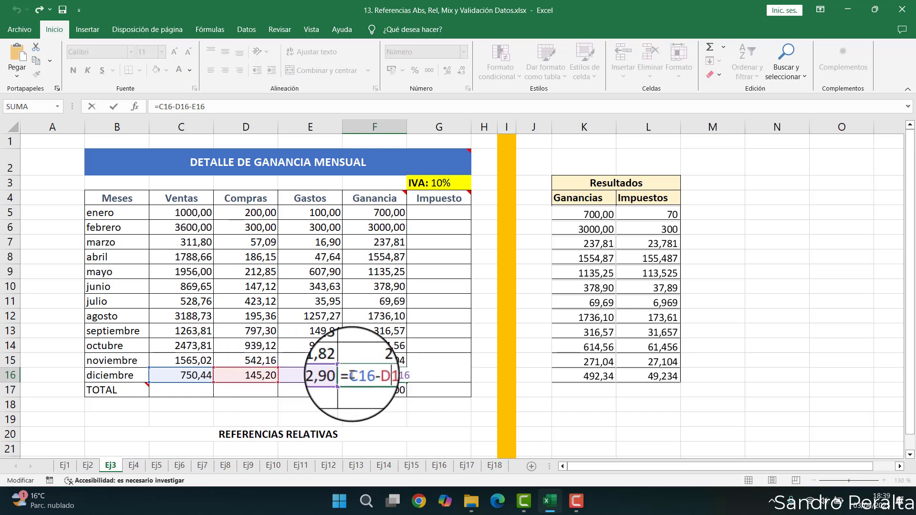
left_click_drag(352, 375, 367, 375)
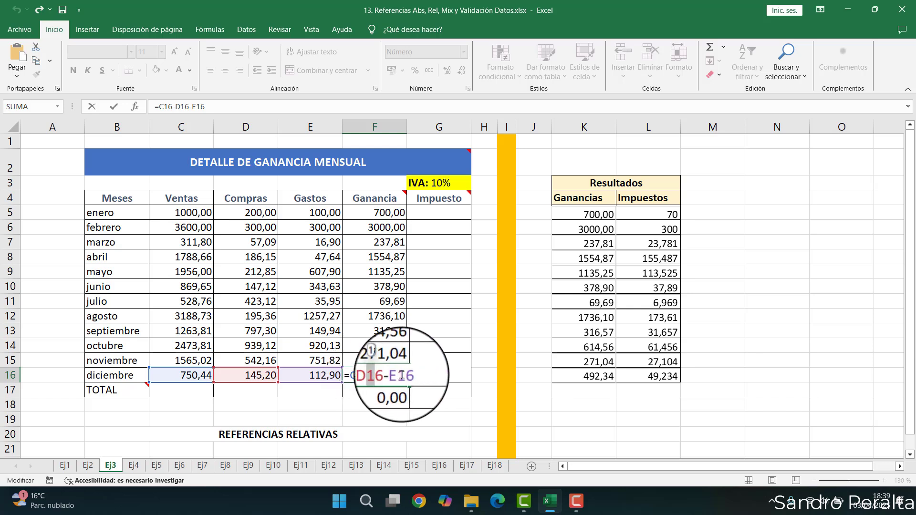
left_click_drag(399, 376, 408, 375)
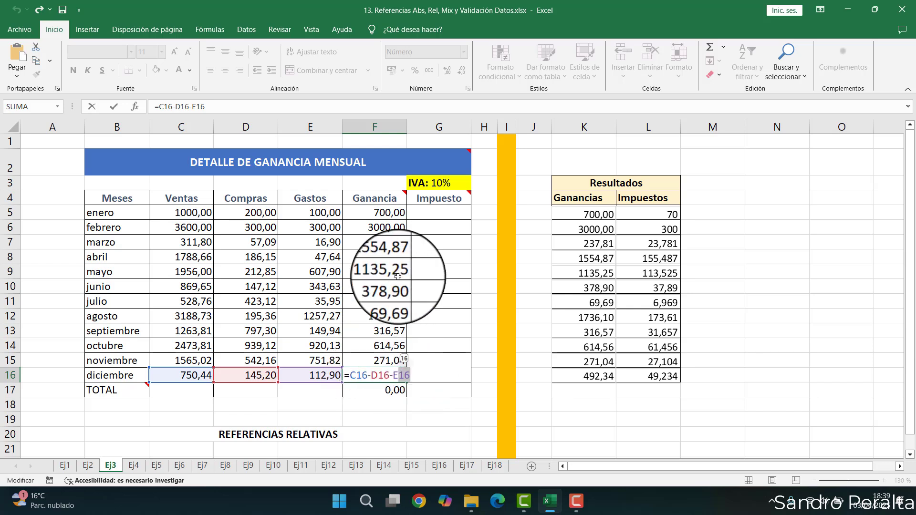
left_click(418, 258)
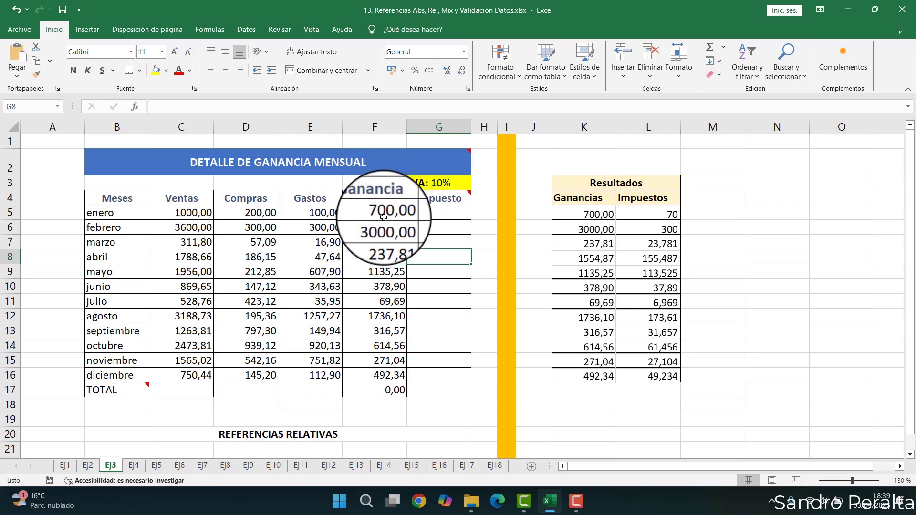
- Compare the Ganancia formulas in F5 and F16 by opening each one for review without changes
left_click_drag(383, 217, 382, 242)
left_click_drag(3, 213, 13, 375)
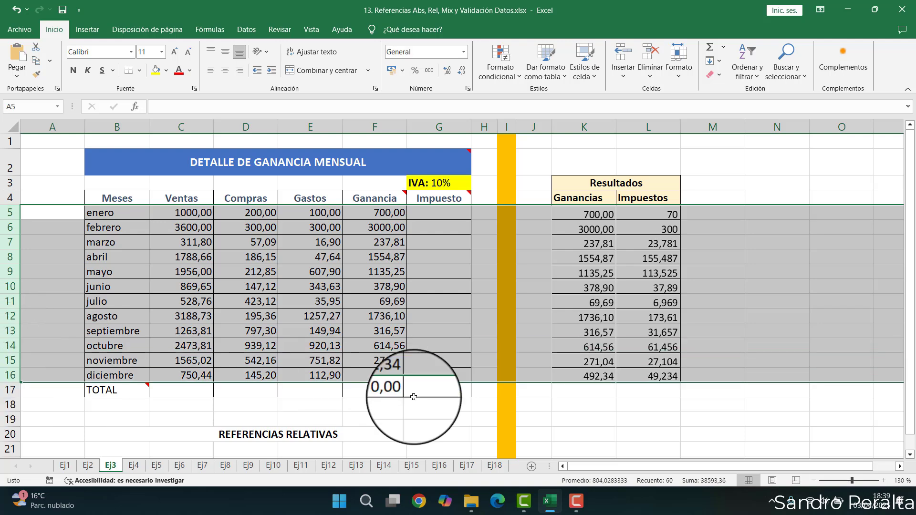
left_click(386, 375)
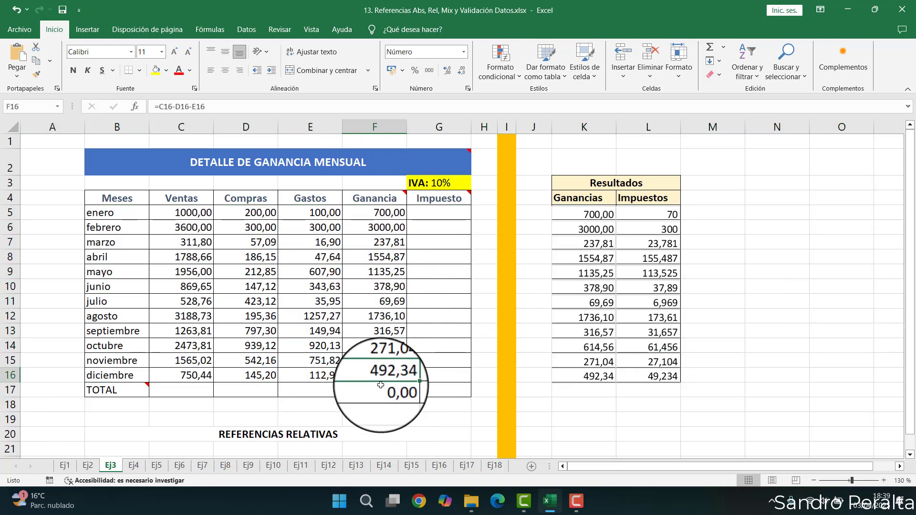
left_click(382, 213)
double_click(382, 213)
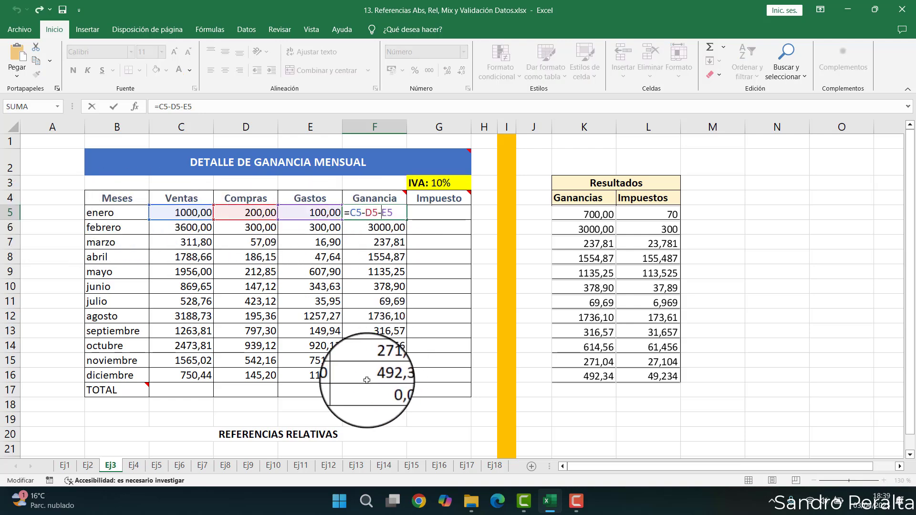
key("Escape")
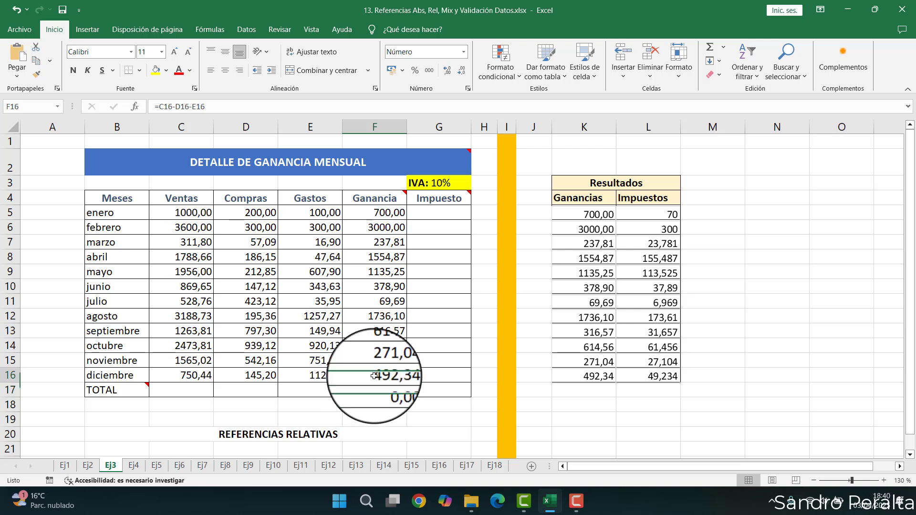
double_click(378, 375)
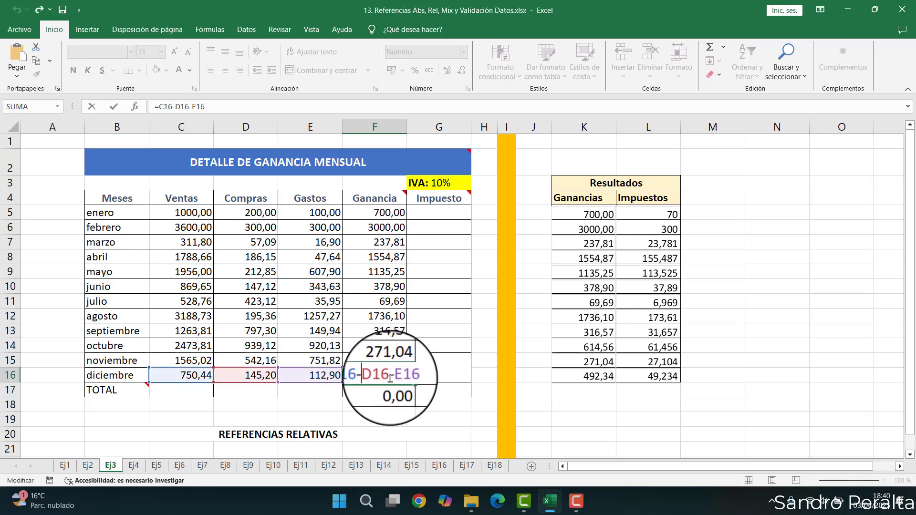
left_click(376, 127)
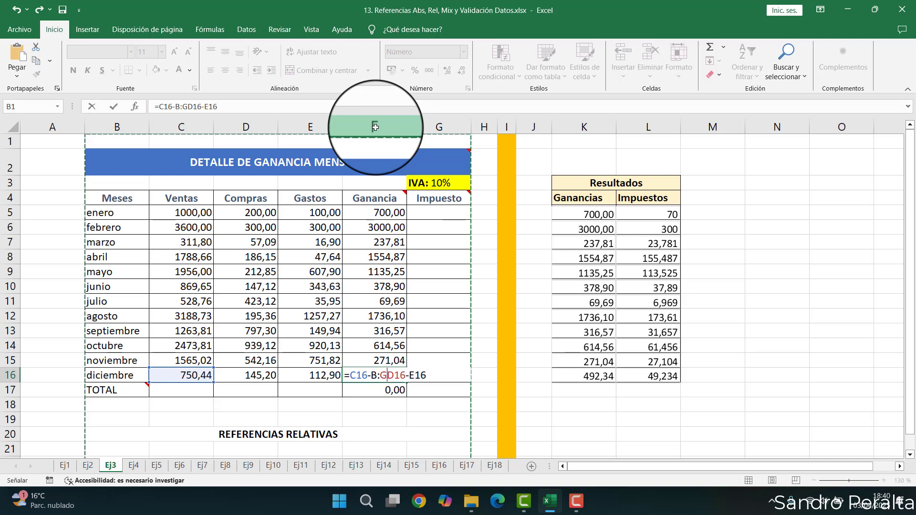
key("Escape")
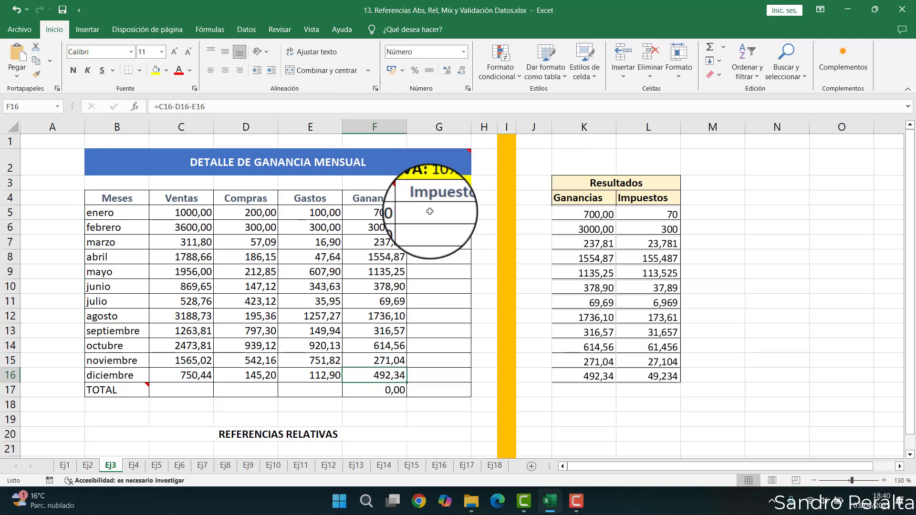
- Total the Ventas column in C17 with the formula =SUMA(C5:C16)
left_click(112, 394)
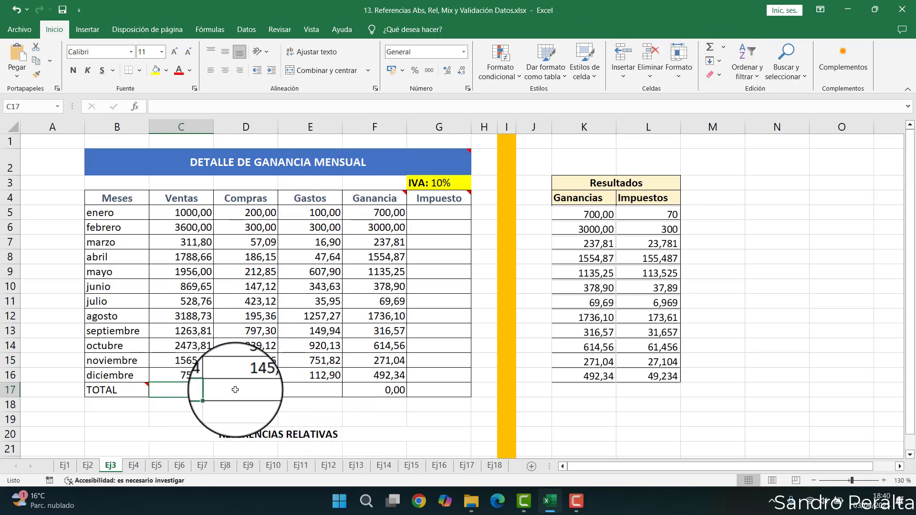
type("=")
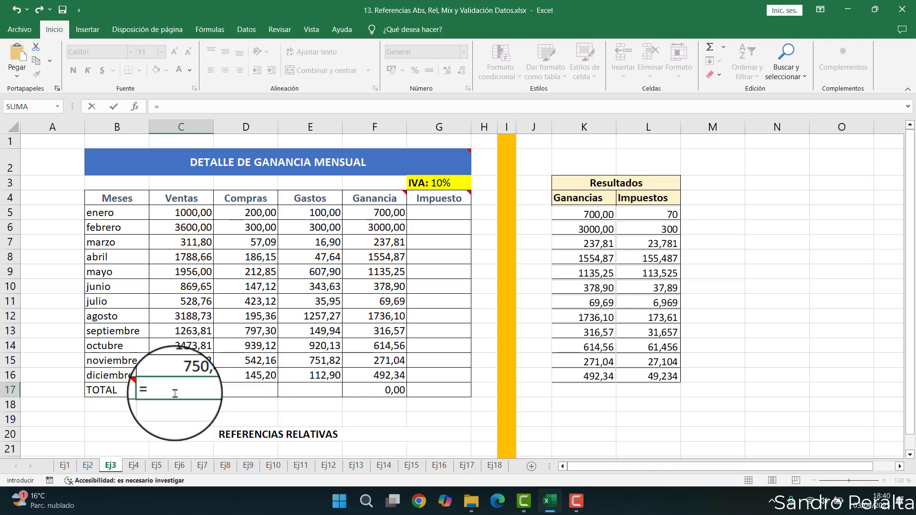
type("suma")
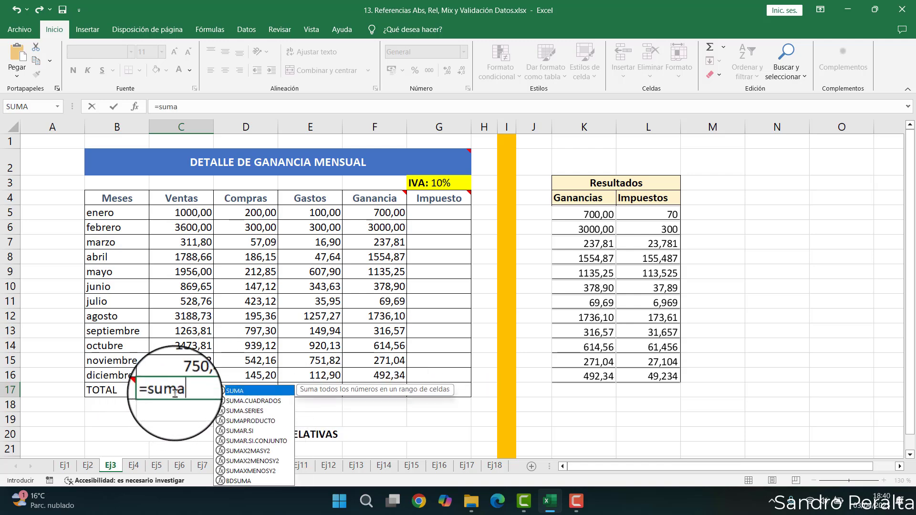
key("Tab")
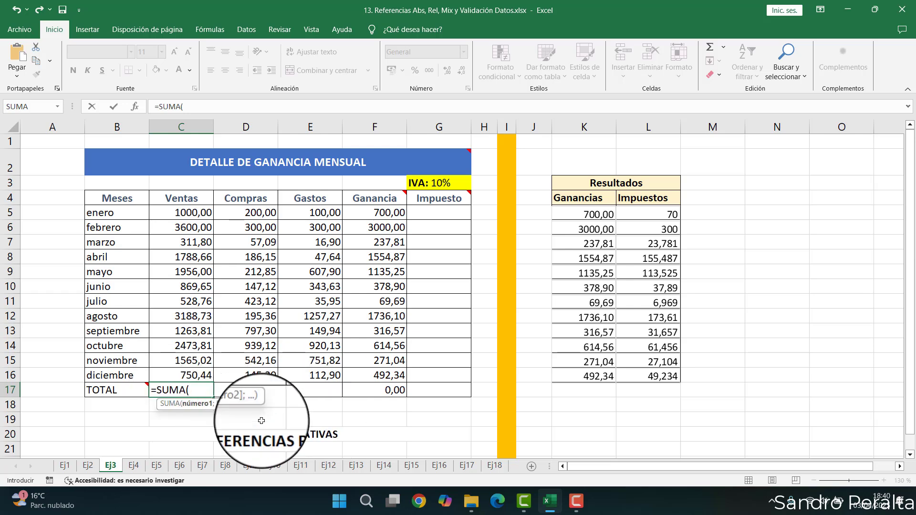
left_click_drag(191, 212, 195, 352)
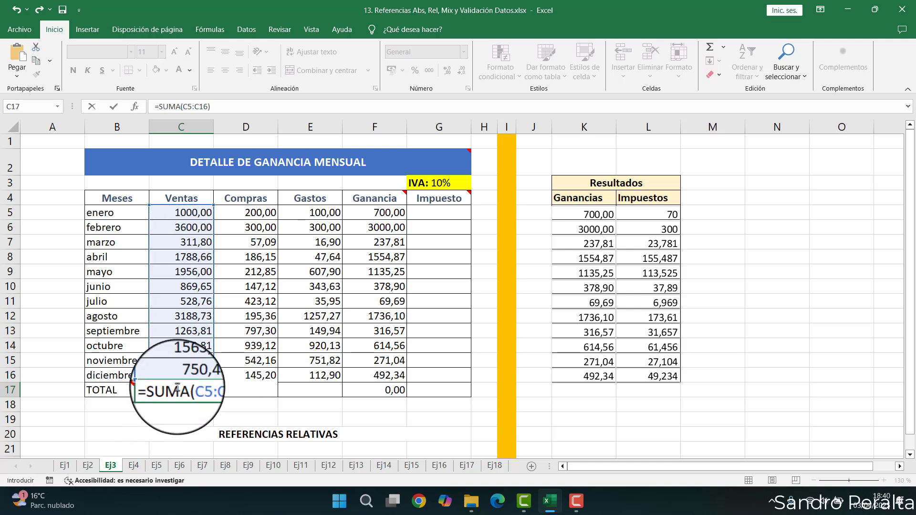
key("Return")
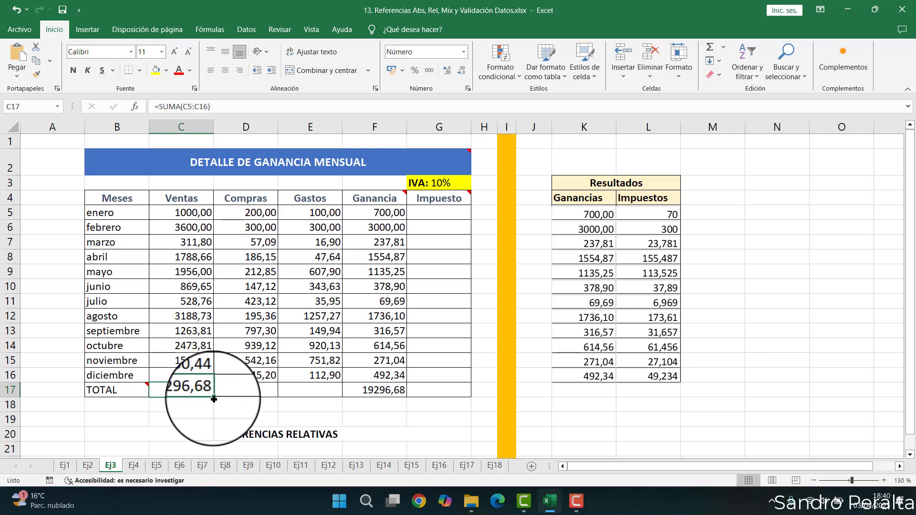
- Copy the SUMA total from C17 across to D17 and E17, then open E17's formula for review
left_click_drag(215, 399, 338, 396)
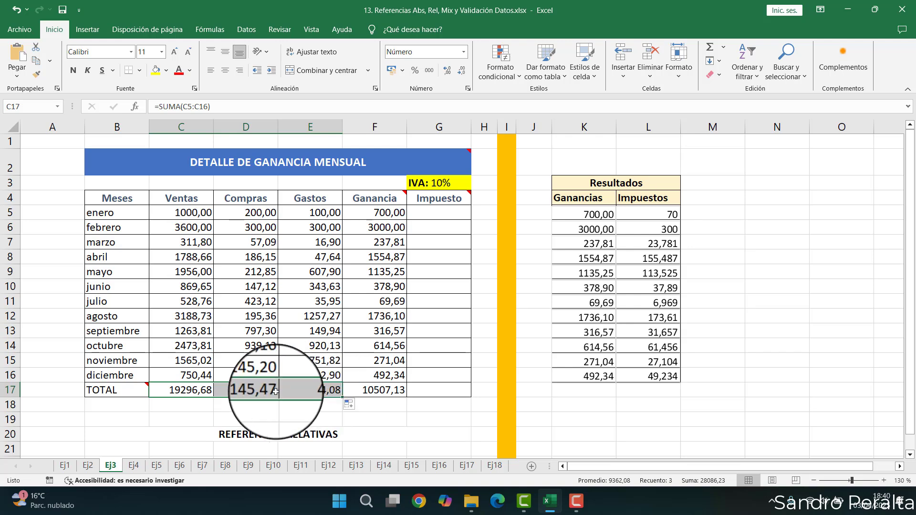
left_click(338, 390)
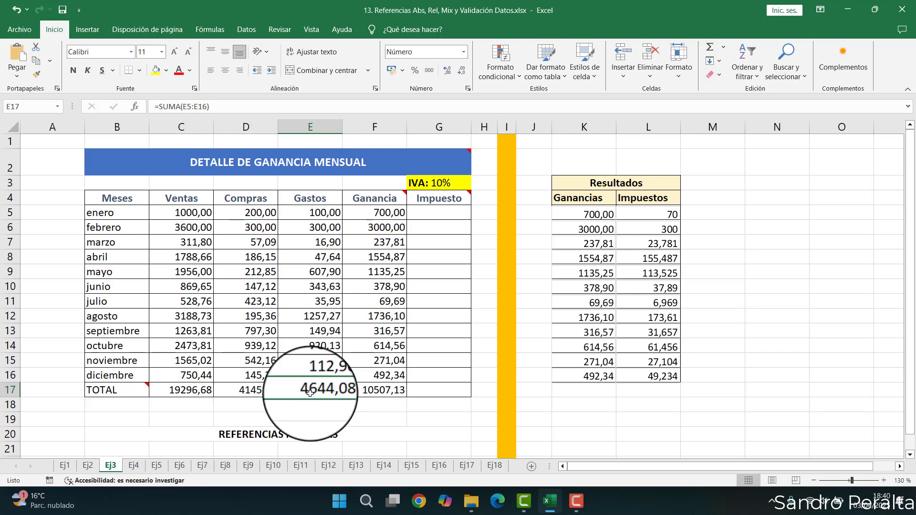
double_click(339, 389)
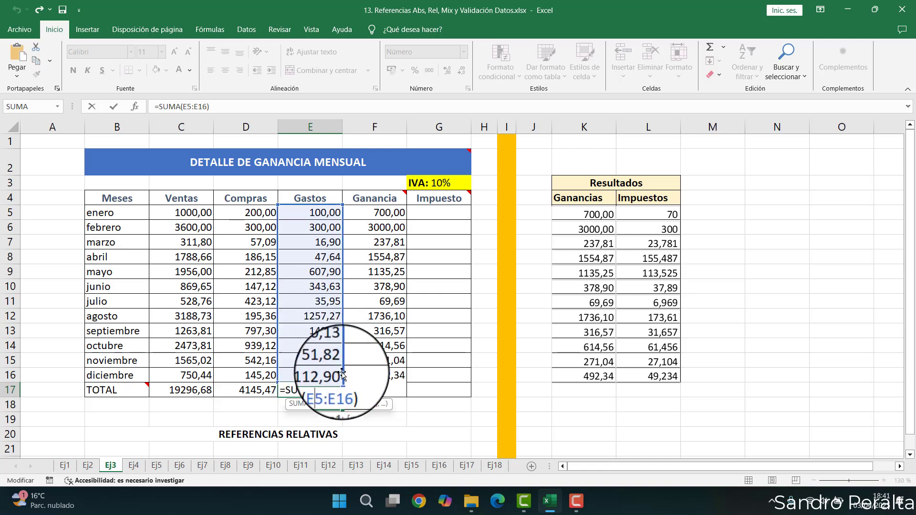
key("Return")
- Open the Ganancia total formula in F17 to review its references
left_click(371, 390)
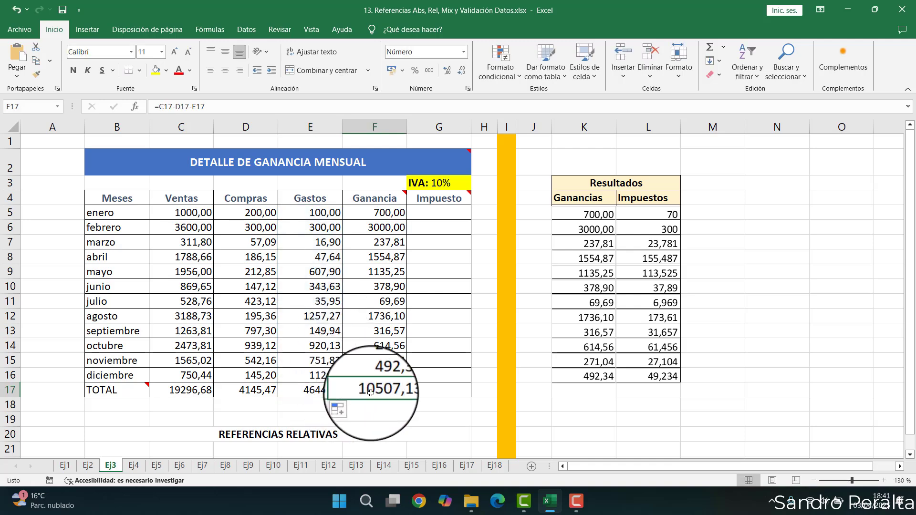
double_click(371, 390)
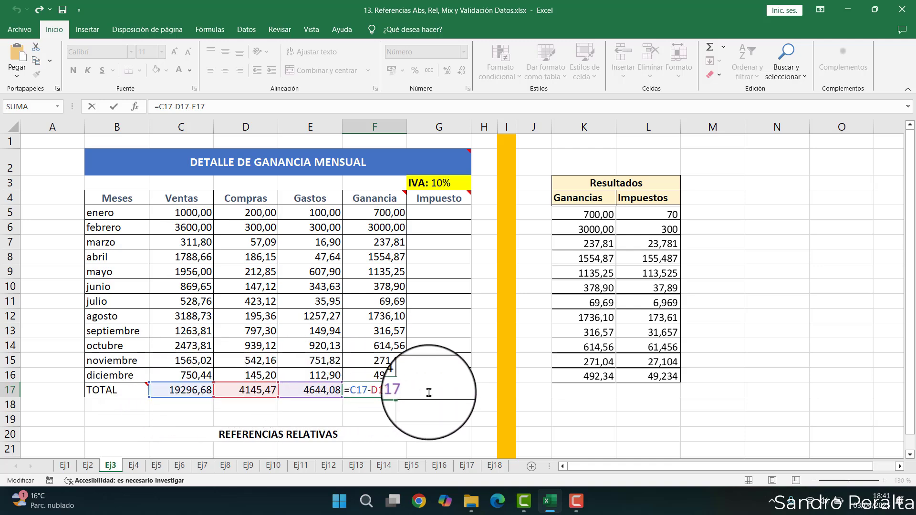
key("Return")
- Enter the Impuesto formula =F5*10% in G5 and fill it down through G16
left_click(426, 218)
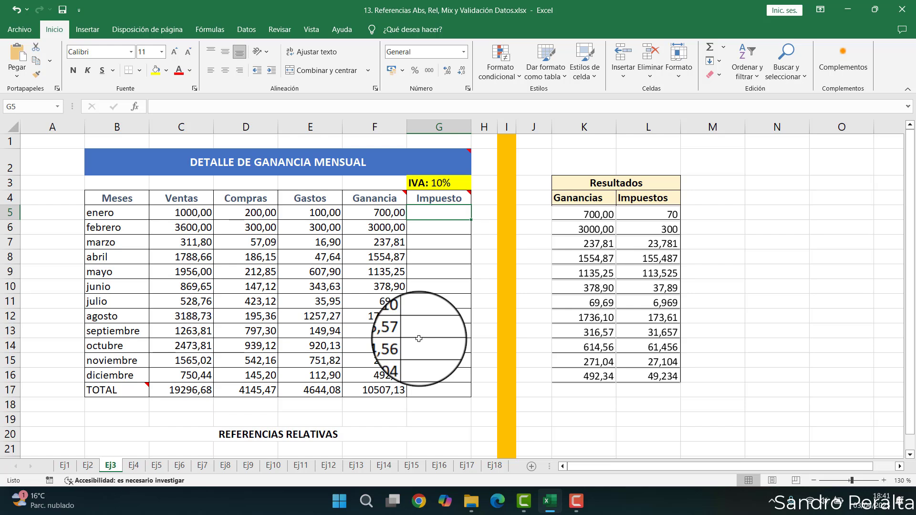
type("=")
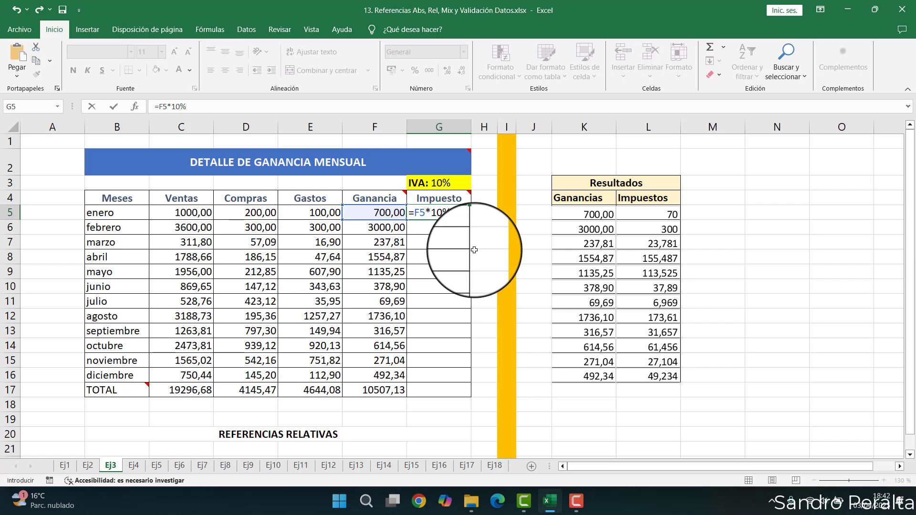
key("Return")
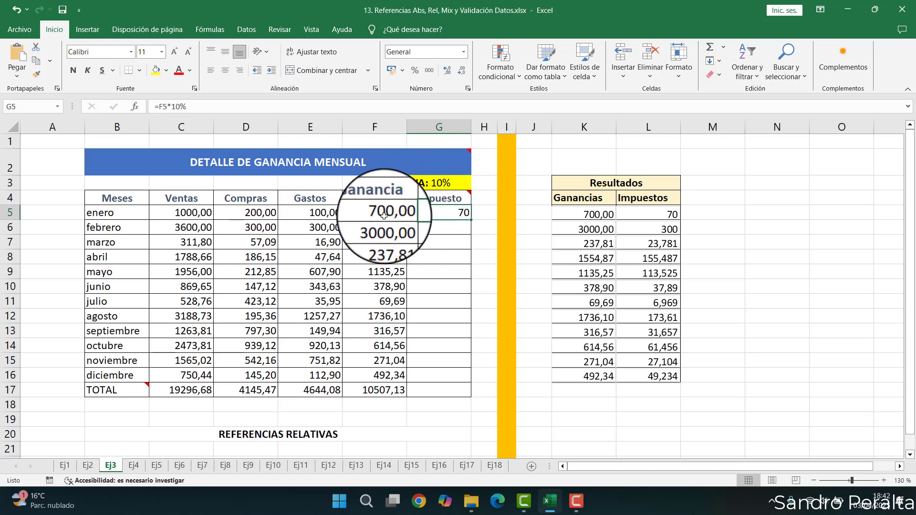
double_click(472, 220)
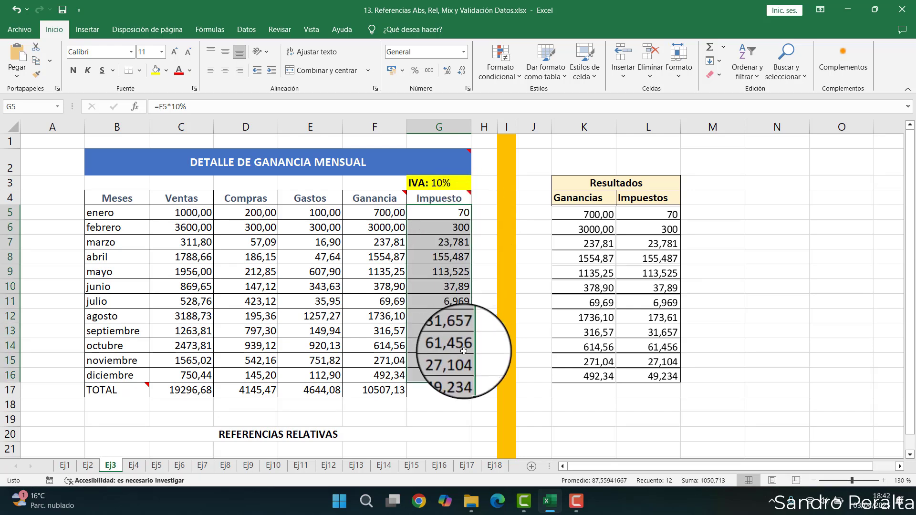
- Compare the Impuesto formulas in G16 and G5 by opening each one for review without changes
left_click(433, 377)
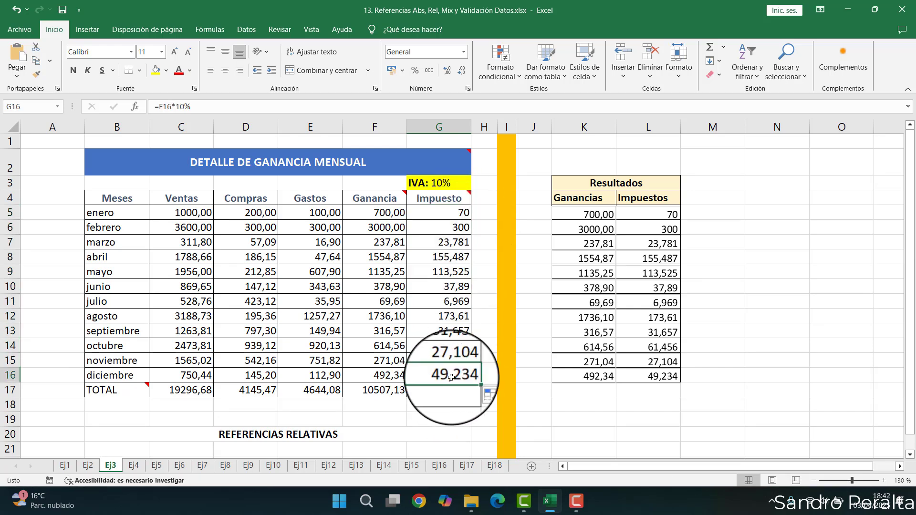
double_click(449, 378)
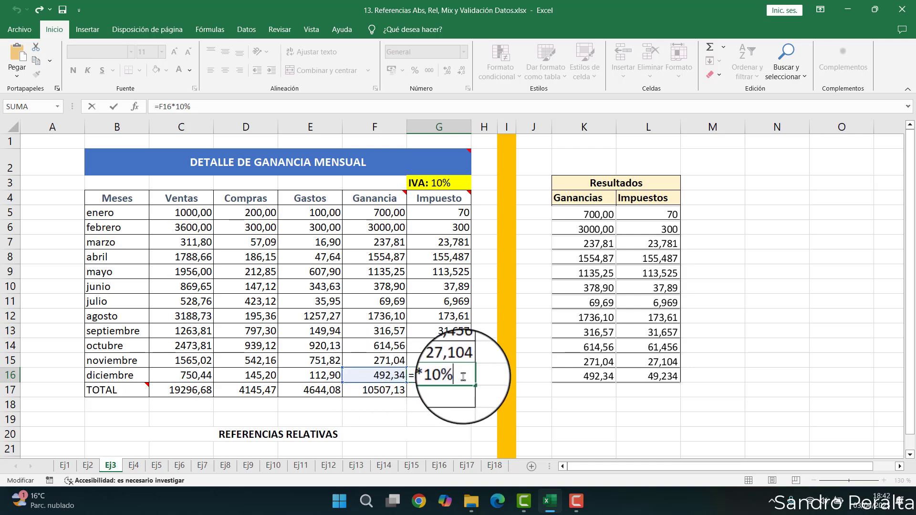
key("Return")
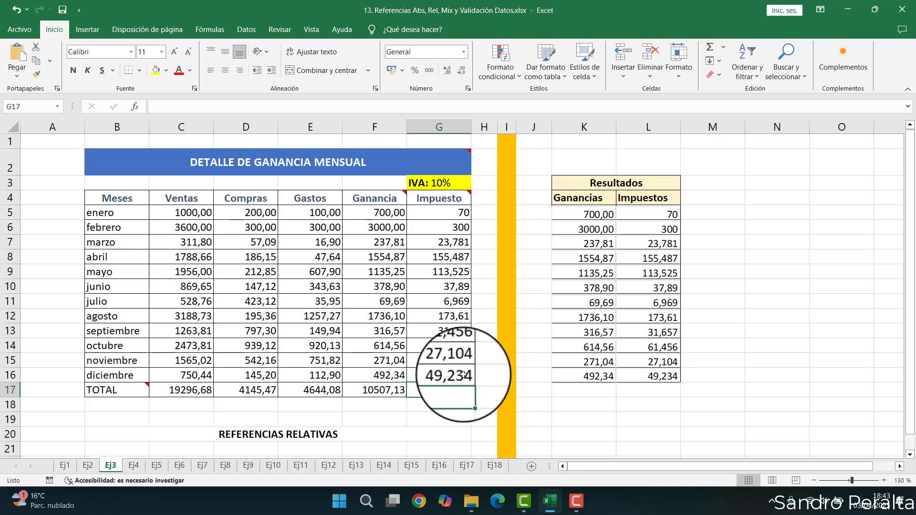
left_click(463, 375)
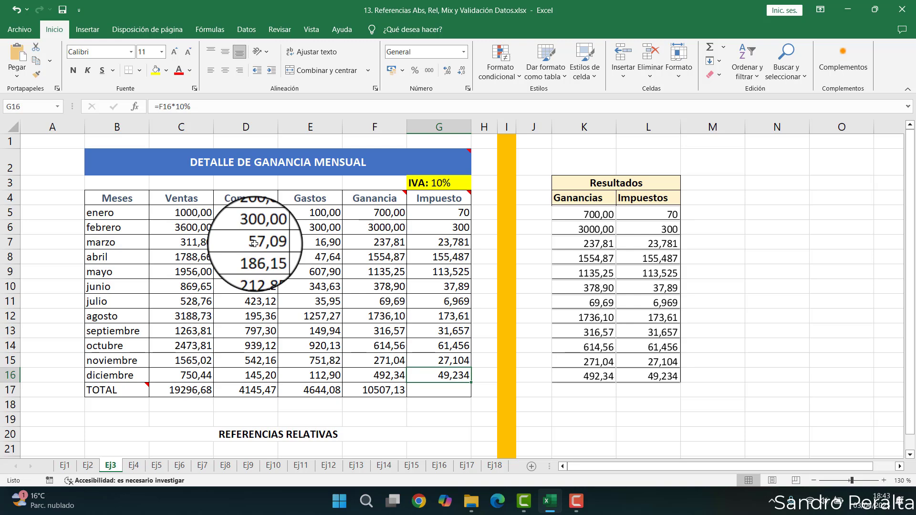
double_click(458, 215)
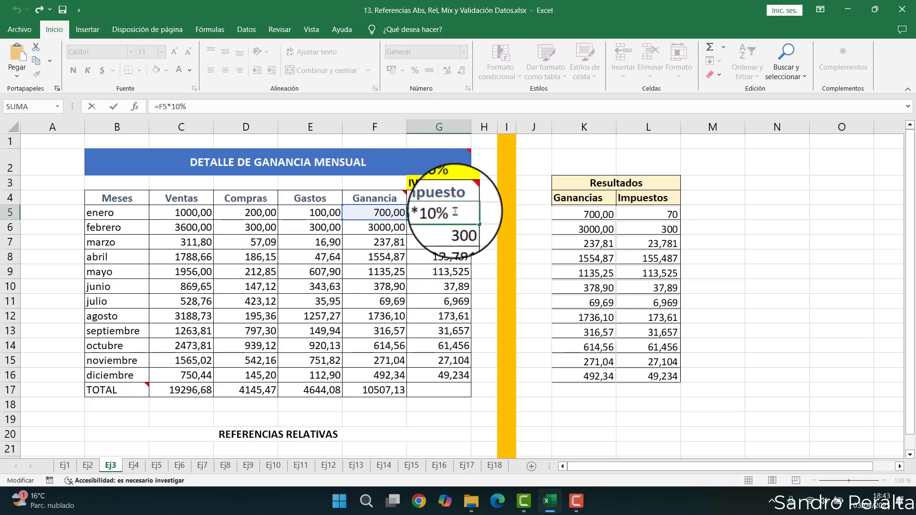
double_click(456, 212)
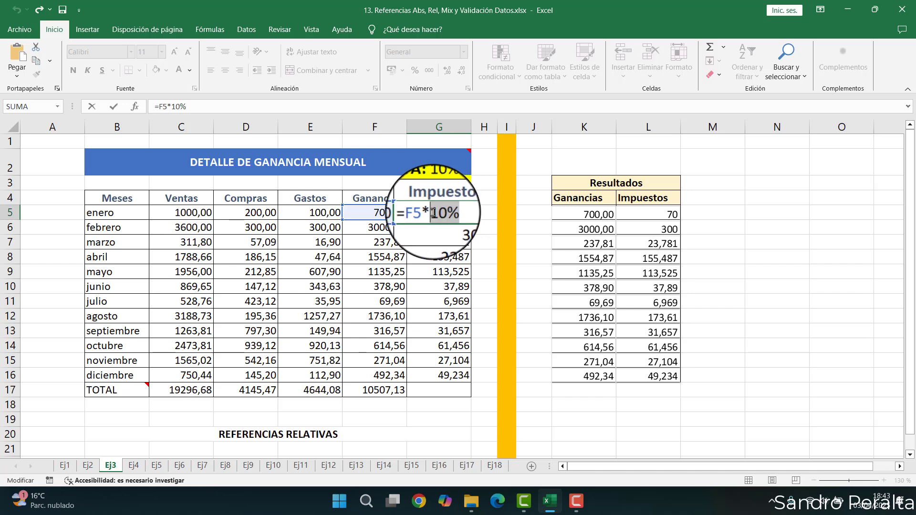
left_click(457, 216)
double_click(456, 214)
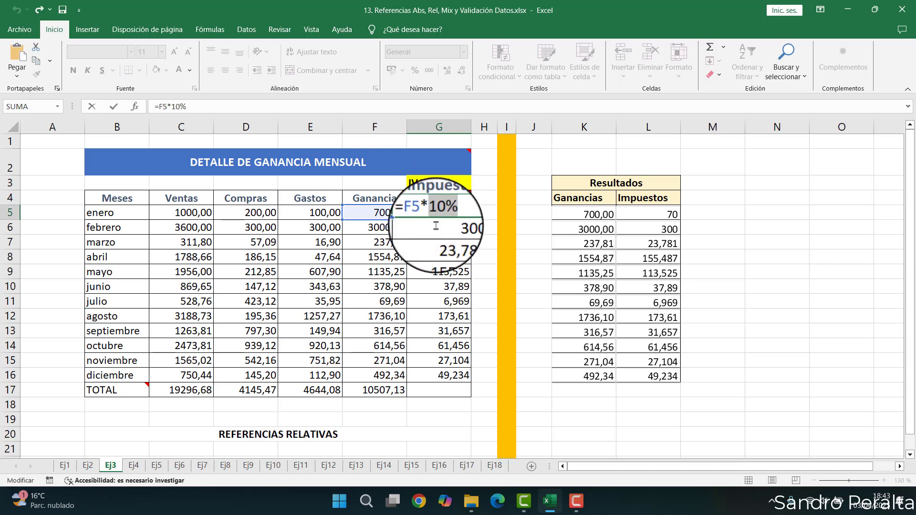
key("Return")
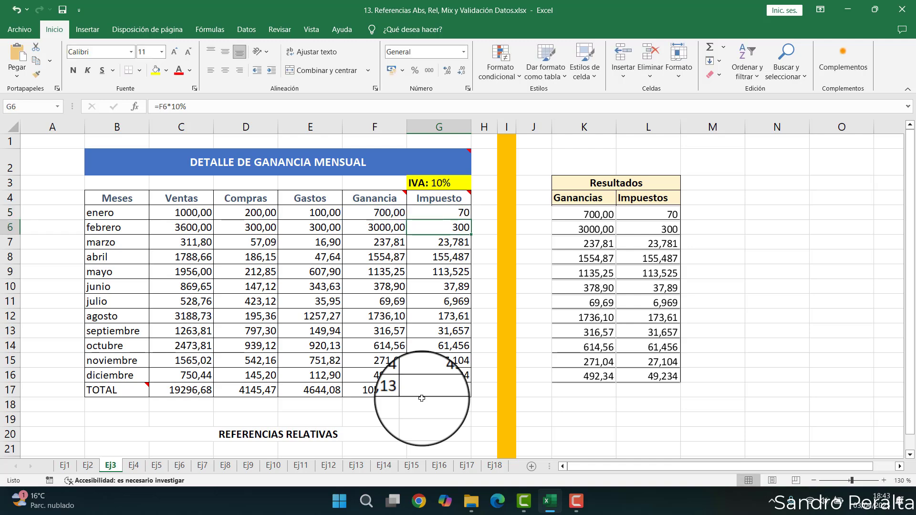
- Switch to sheet Ej4 and inspect the Cantidad and Precio values of the product table
left_click(133, 465)
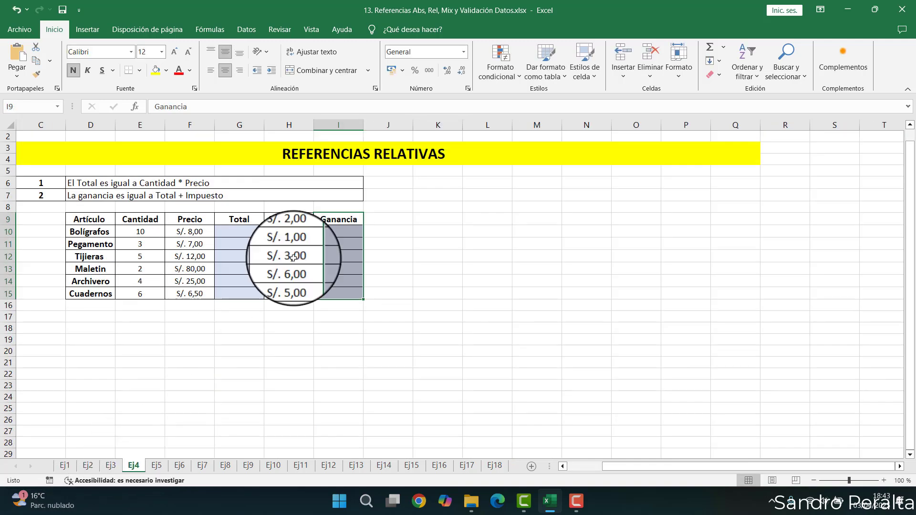
left_click(289, 244)
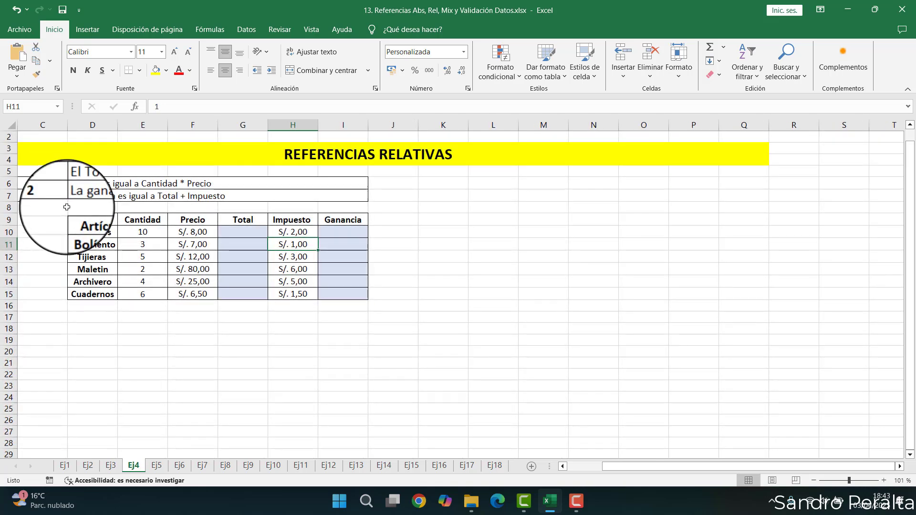
scroll(67, 207, "up", 5)
key("Up")
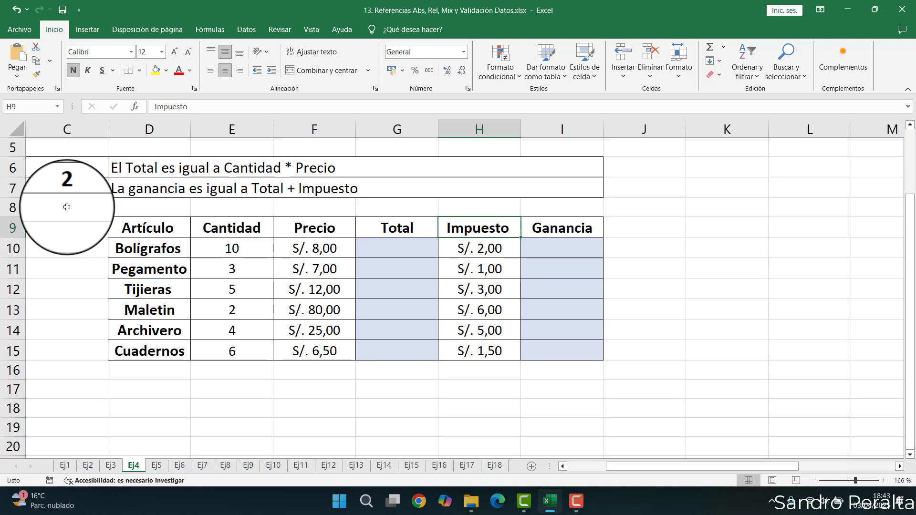
key("ctrl+Up")
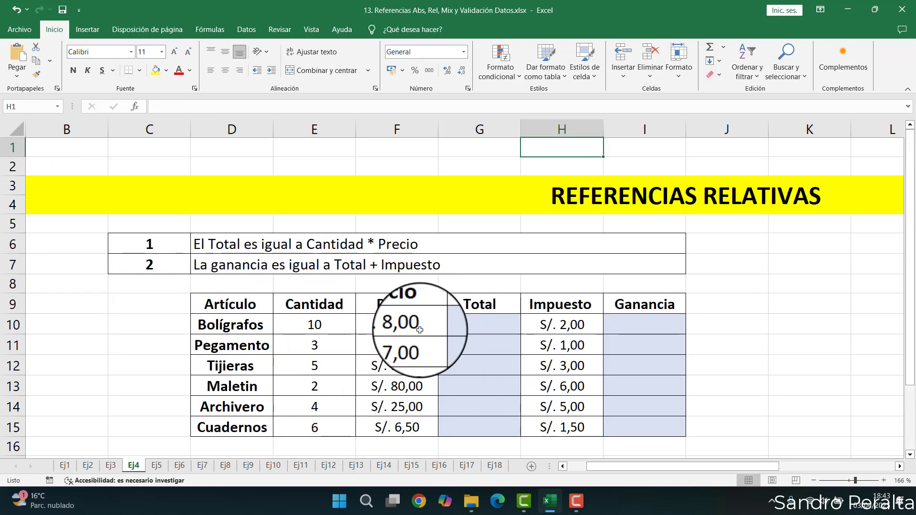
left_click(464, 328)
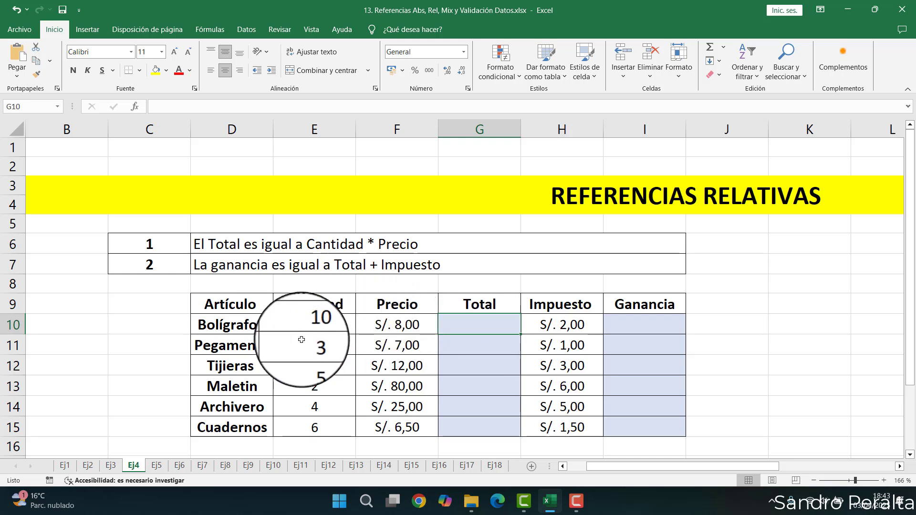
left_click(313, 326)
left_click(390, 326)
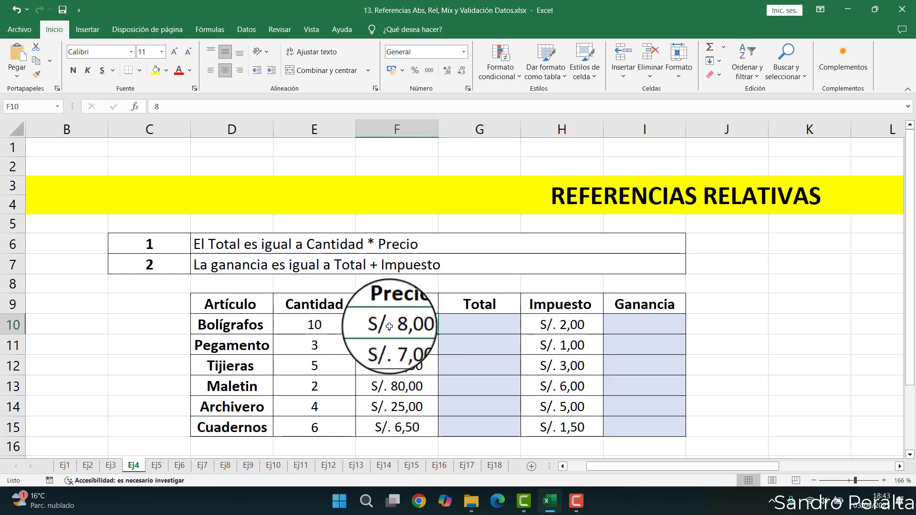
left_click(302, 324)
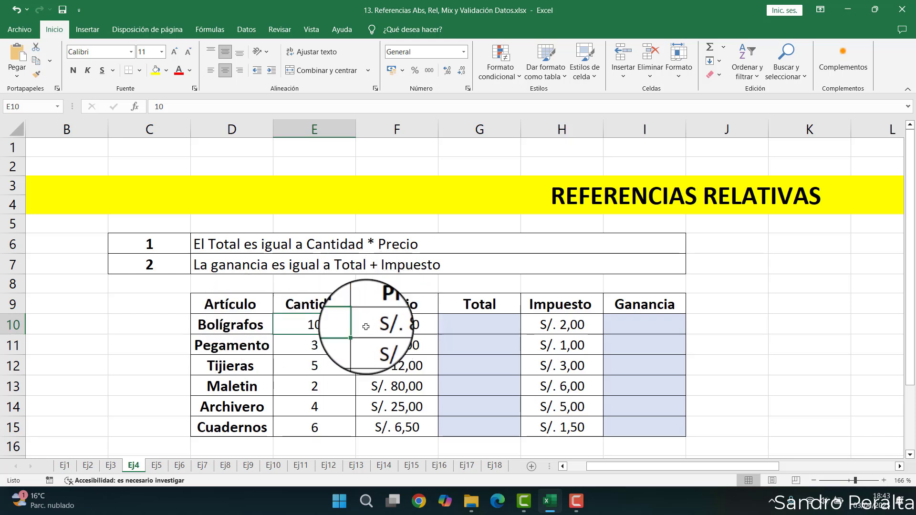
- Enter the Total formula =E10*F10 in G10 for Bolígrafos
left_click(465, 328)
type("=")
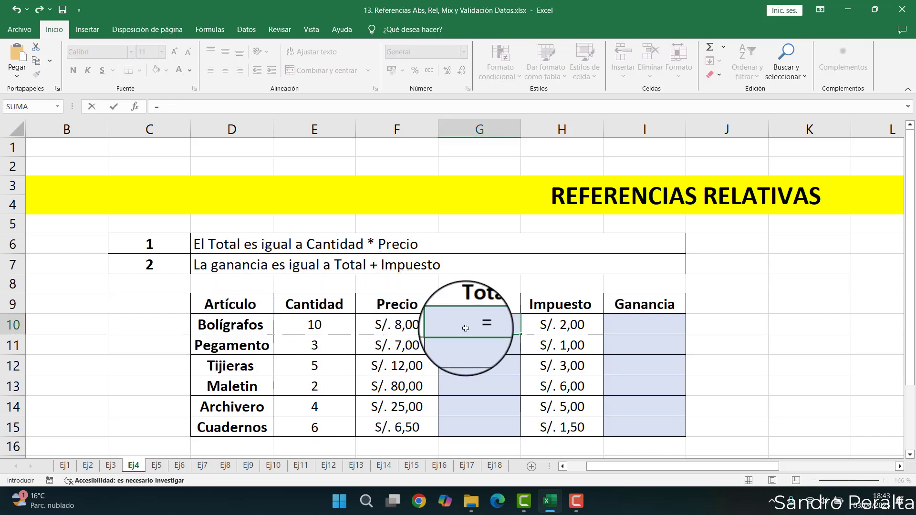
left_click(315, 326)
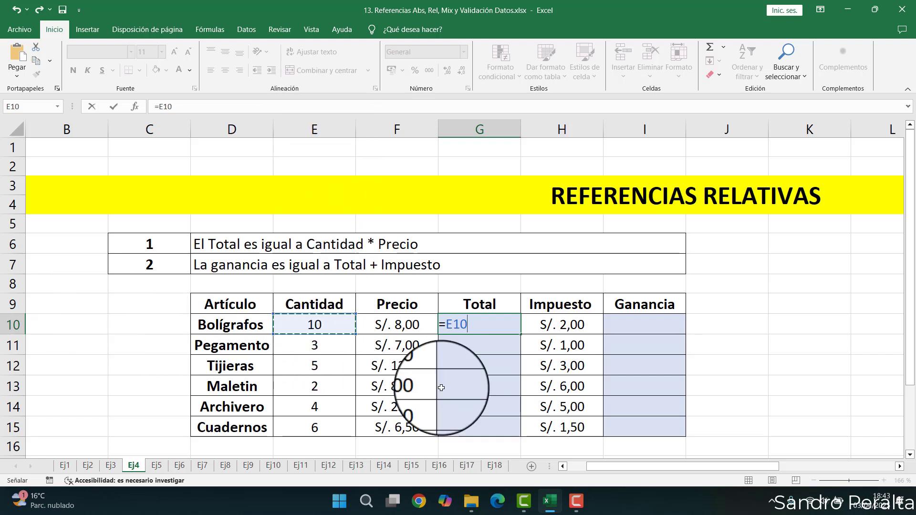
left_click(410, 325)
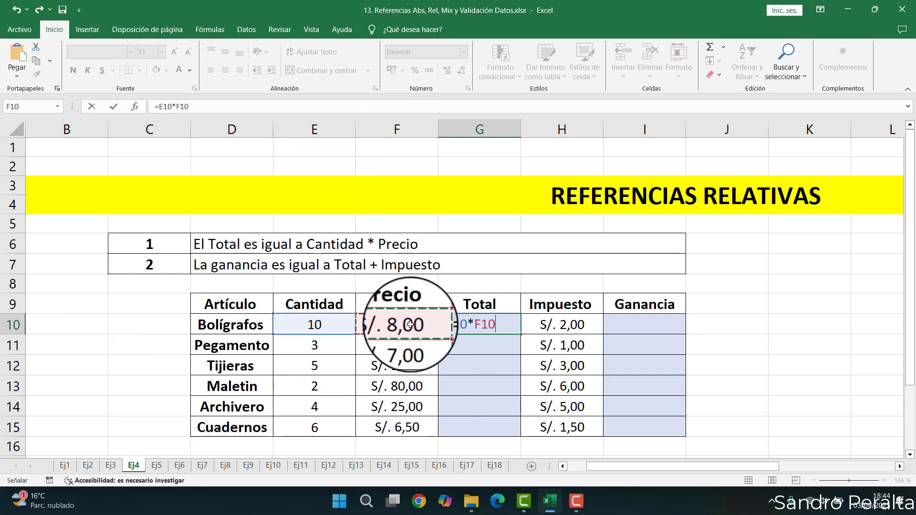
key("Return")
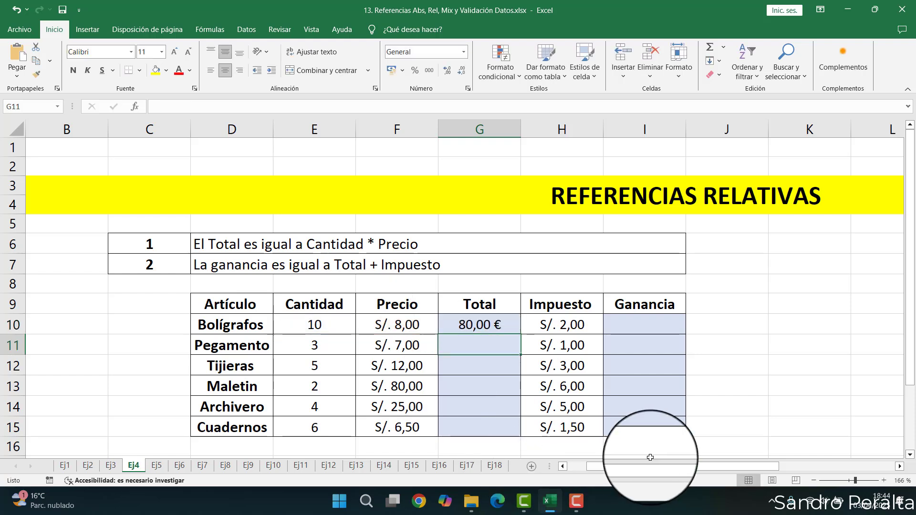
- Fill the Total formula down through G15 and open G15's formula to review its references
left_click(506, 320)
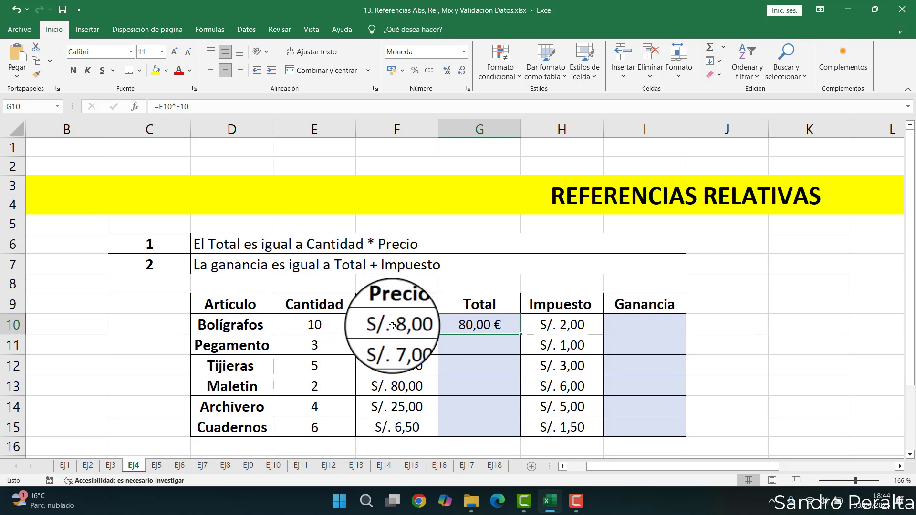
double_click(521, 334)
left_click(491, 367)
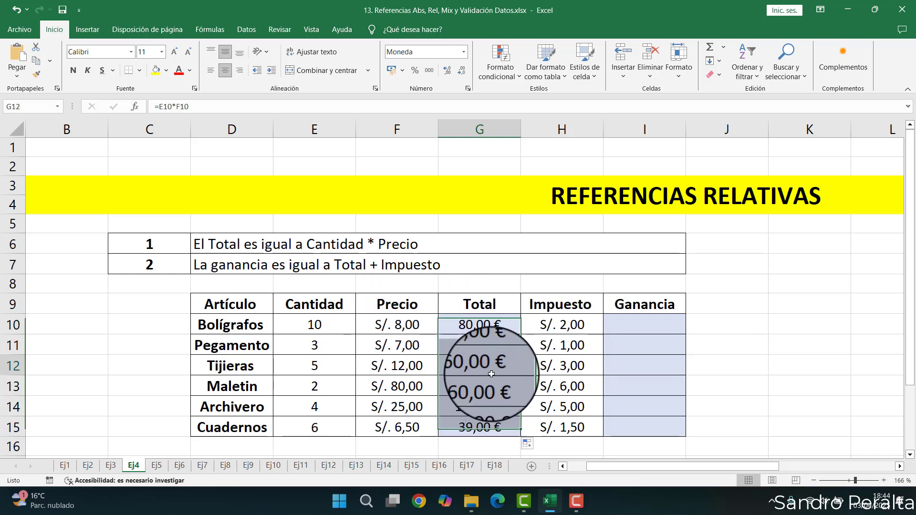
double_click(468, 427)
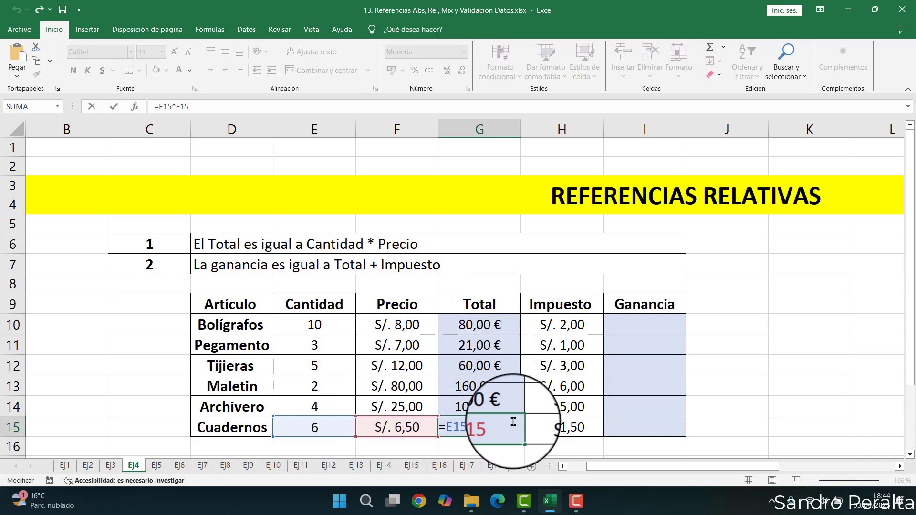
key("Escape")
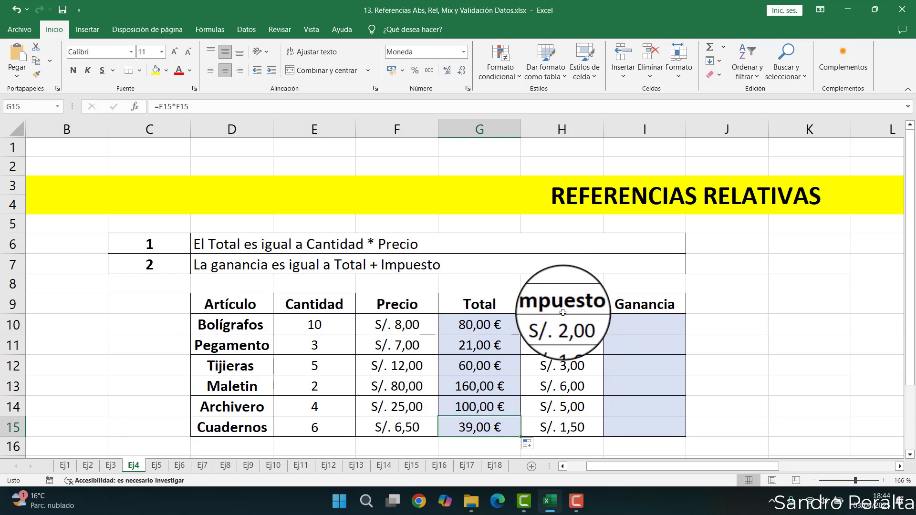
- Enter the Ganancia formula =G10+H10 in I10 for Bolígrafos, adding Total and Impuesto
left_click_drag(565, 324, 572, 426)
left_click(572, 426)
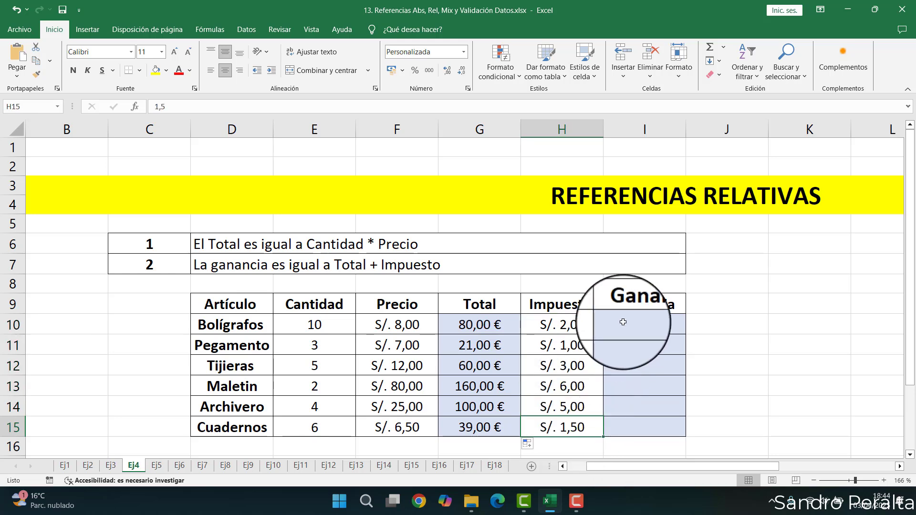
left_click(645, 319)
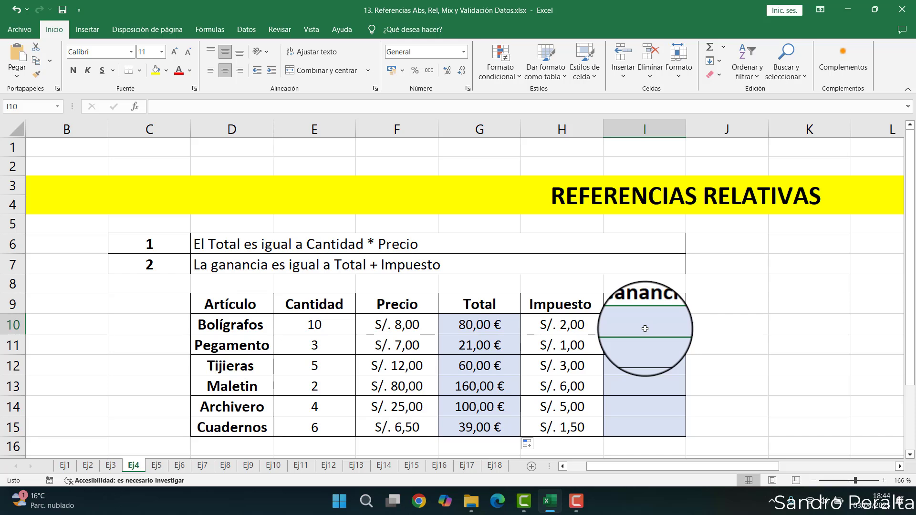
type("=")
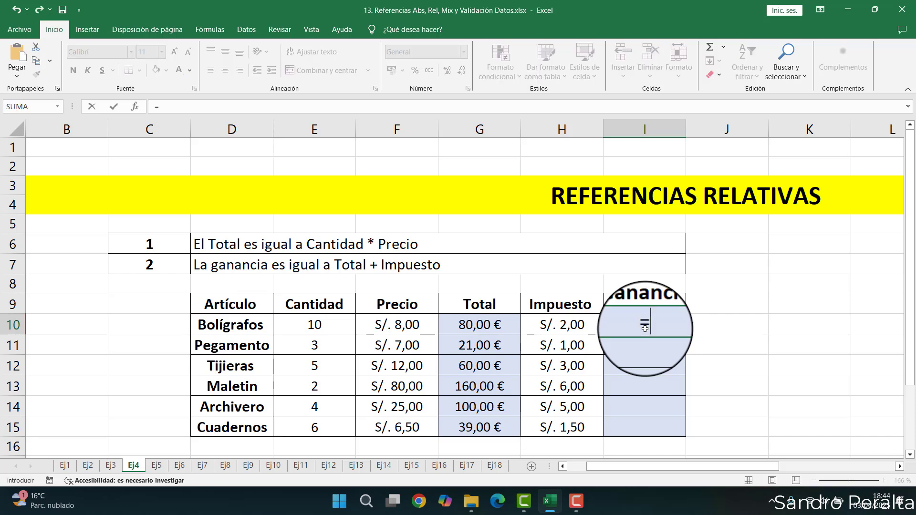
left_click(472, 326)
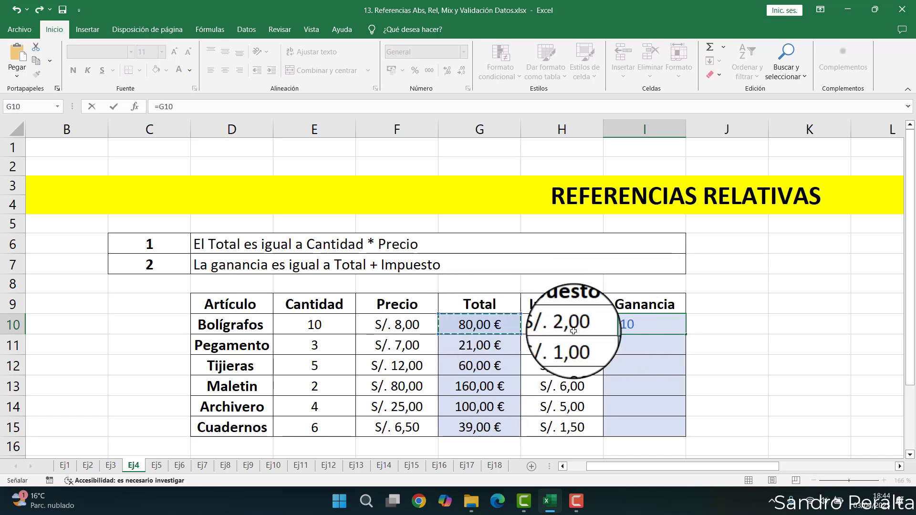
type("-")
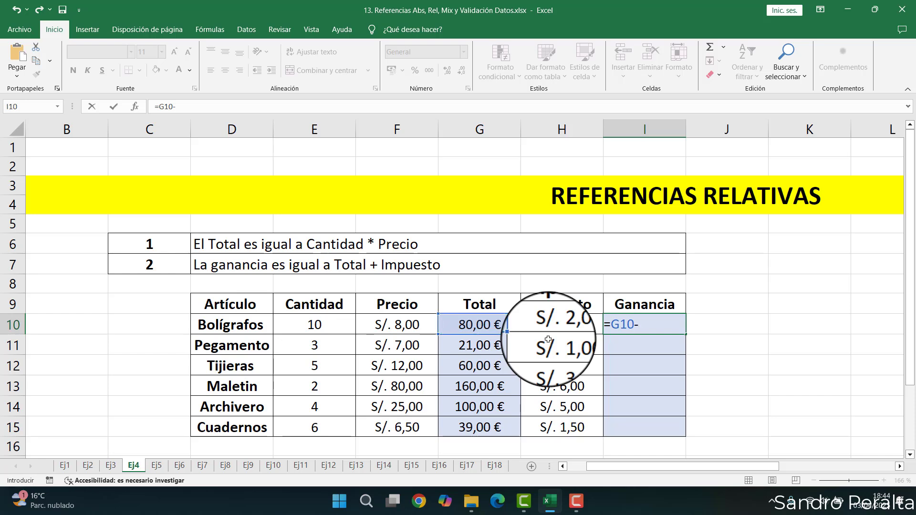
key("BackSpace")
type("+")
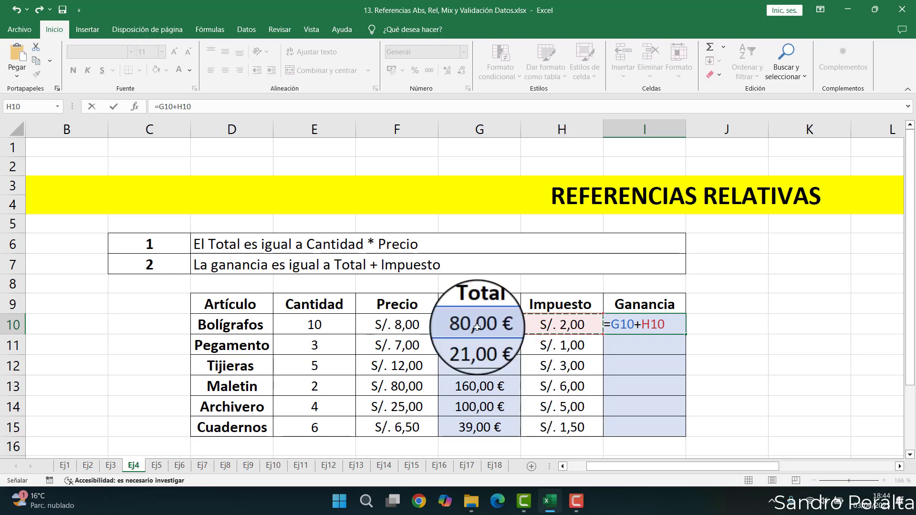
key("Return")
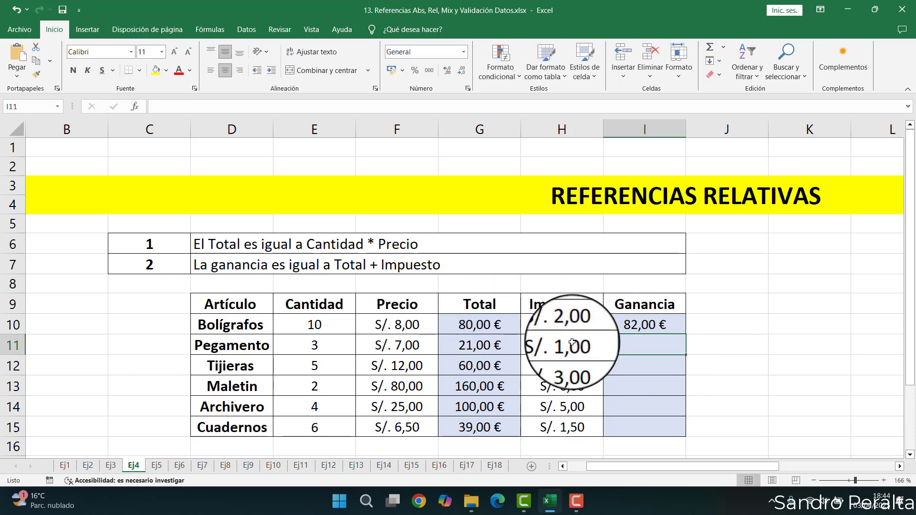
- Fill the Ganancia formula down through I15 and select I15 to check its references
left_click(672, 329)
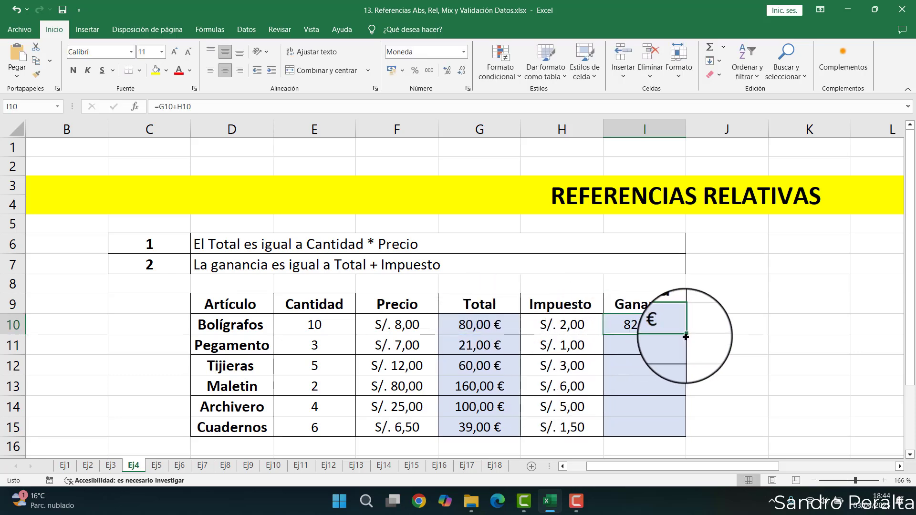
double_click(692, 334)
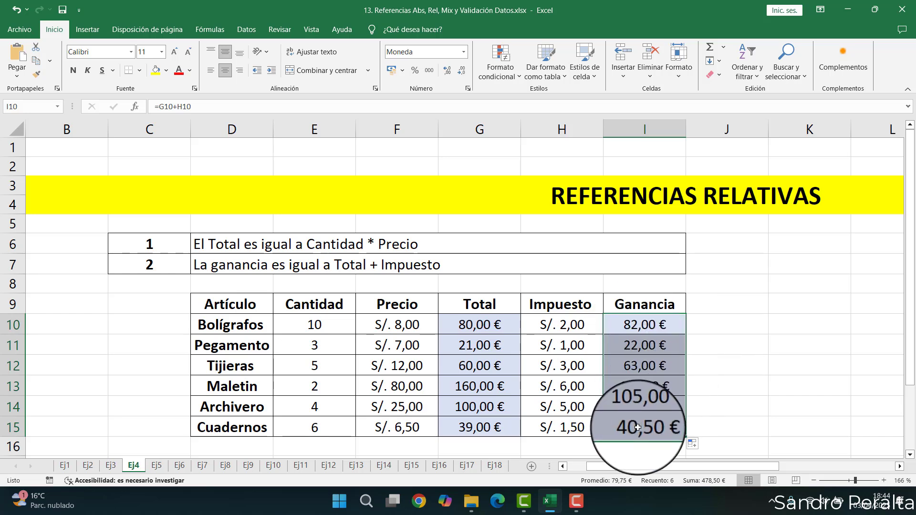
left_click(639, 427)
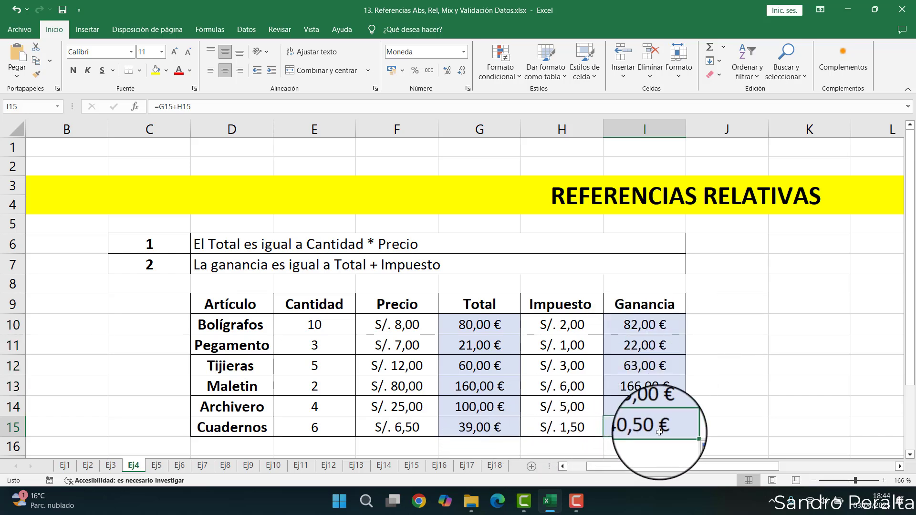
- Switch to sheet Ej6 and inspect the relative and absolute reference tables
left_click(169, 466)
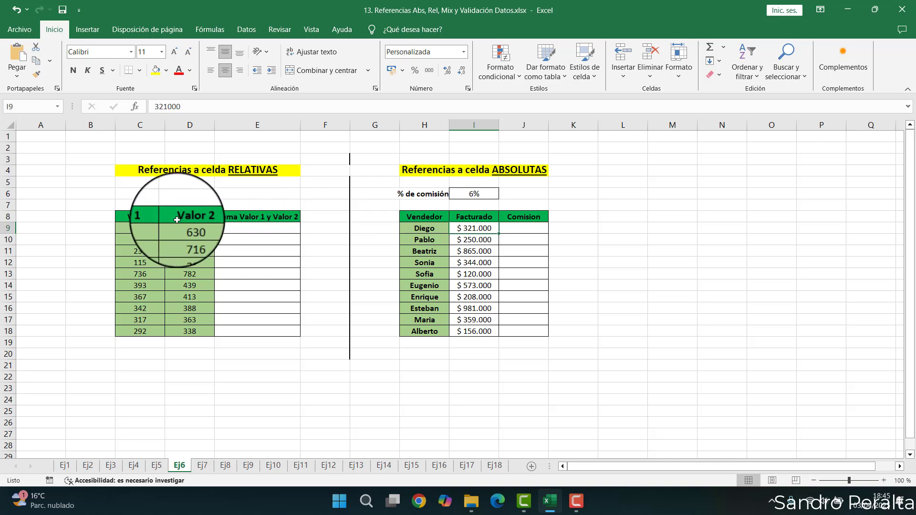
scroll(171, 198, "up", 3)
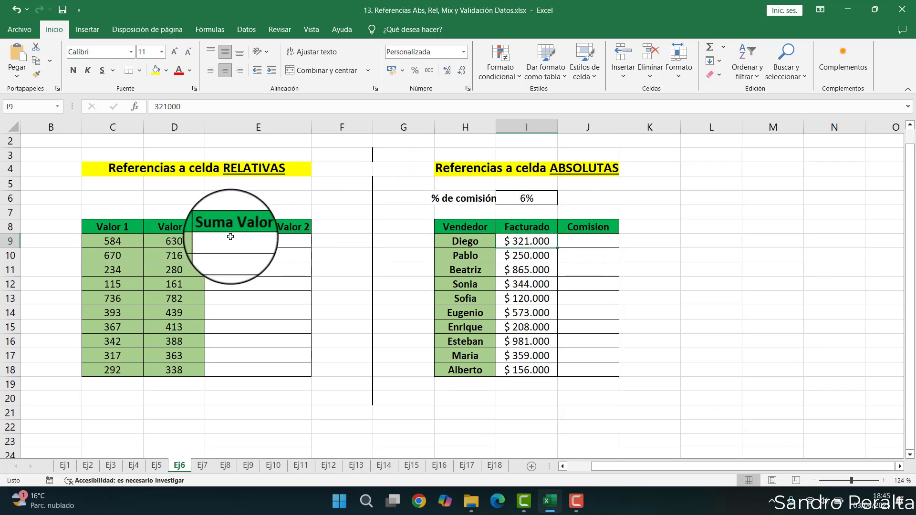
left_click_drag(231, 237, 240, 365)
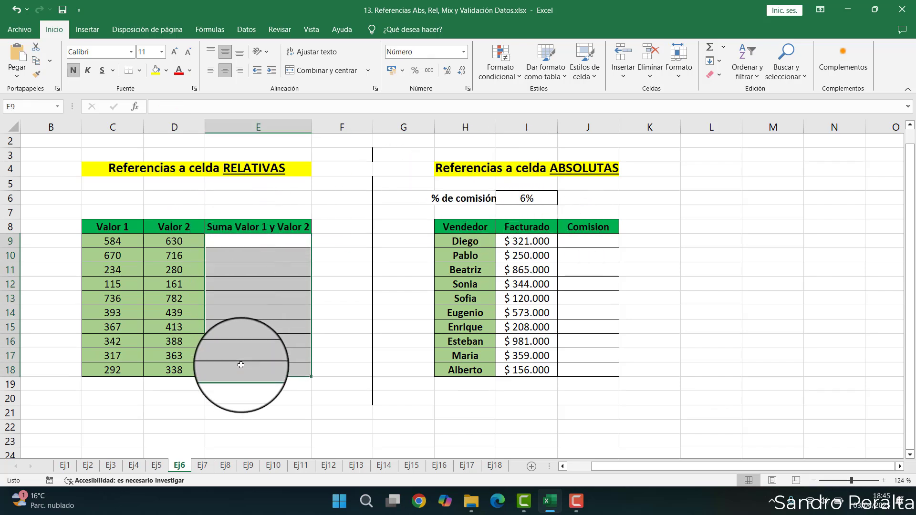
left_click(569, 240)
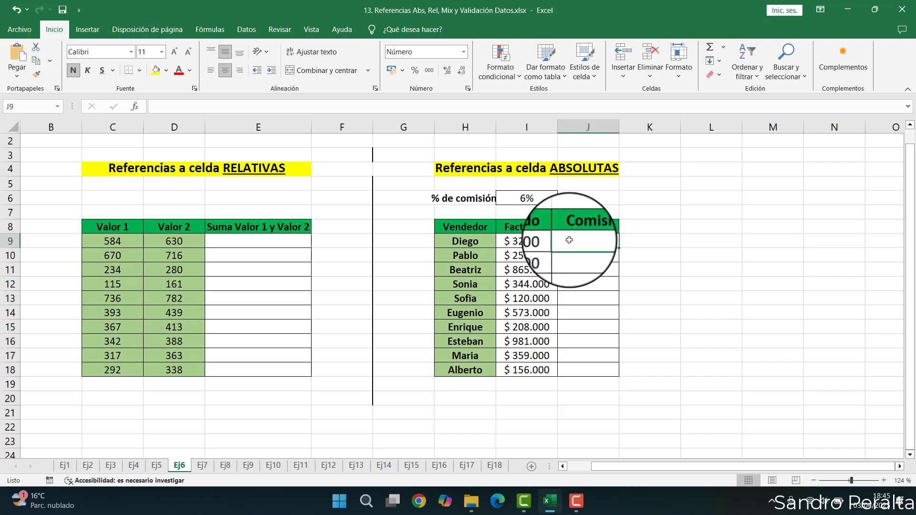
left_click(564, 168)
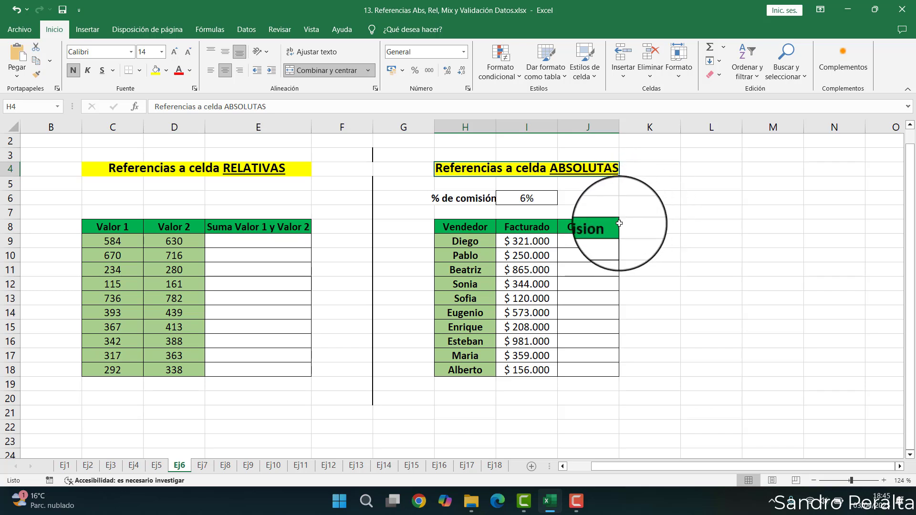
- Enter a $ sign in cell K6 beside the commission percentage
left_click(648, 197)
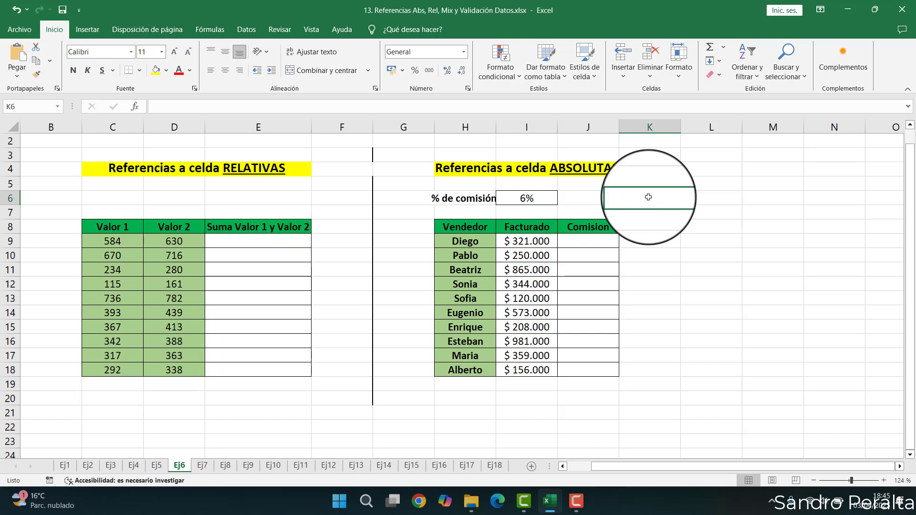
type("$")
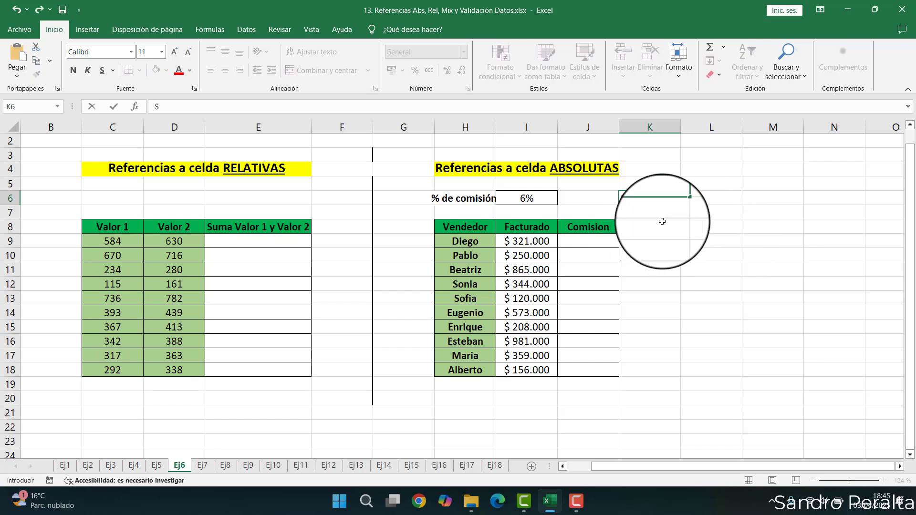
key("Return")
left_click(636, 197)
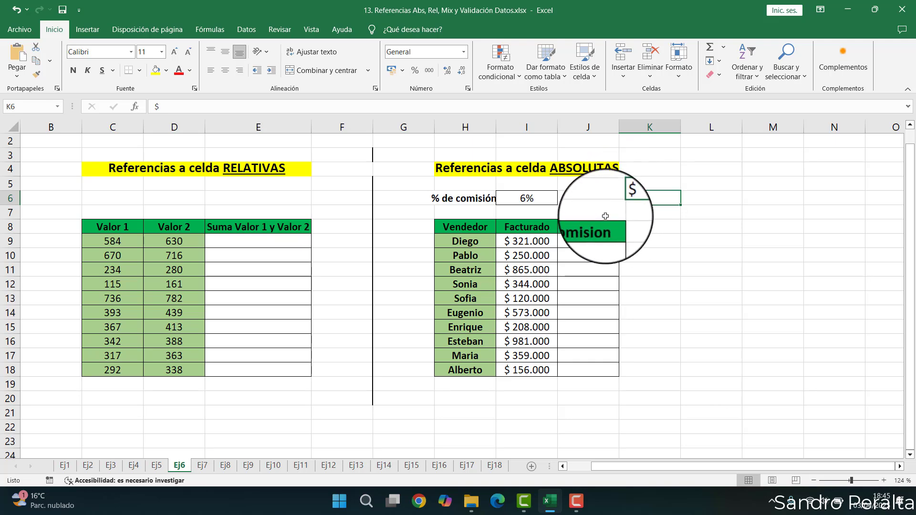
- Enter the Comision formula =I9*6% in J9 for Diego
scroll(551, 204, "up", 4, "ctrl")
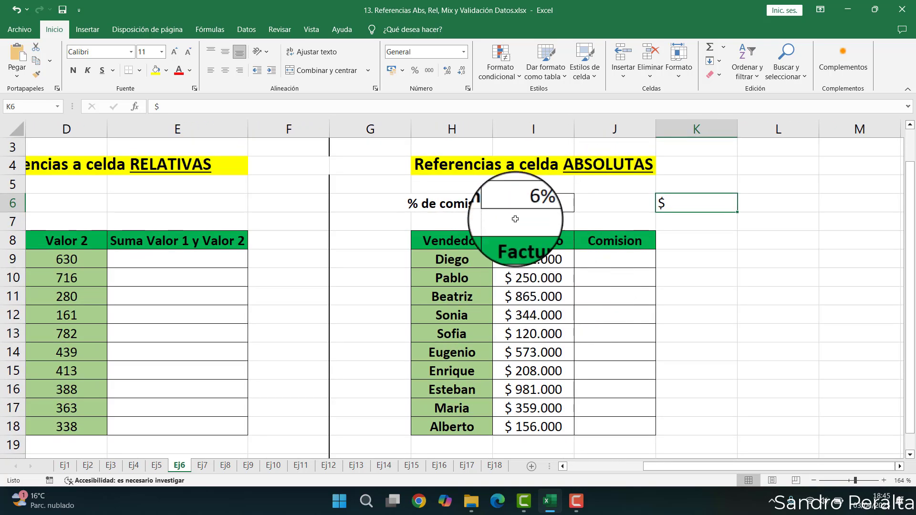
left_click(382, 123)
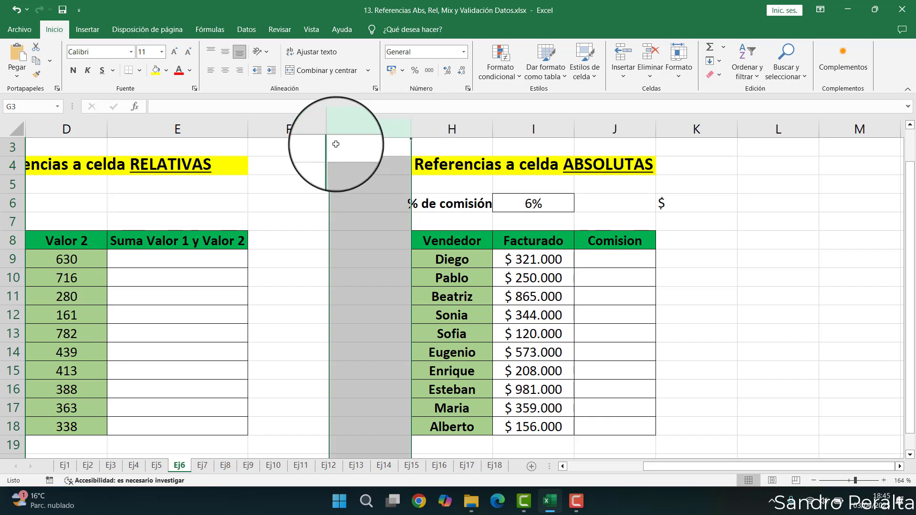
left_click(544, 203)
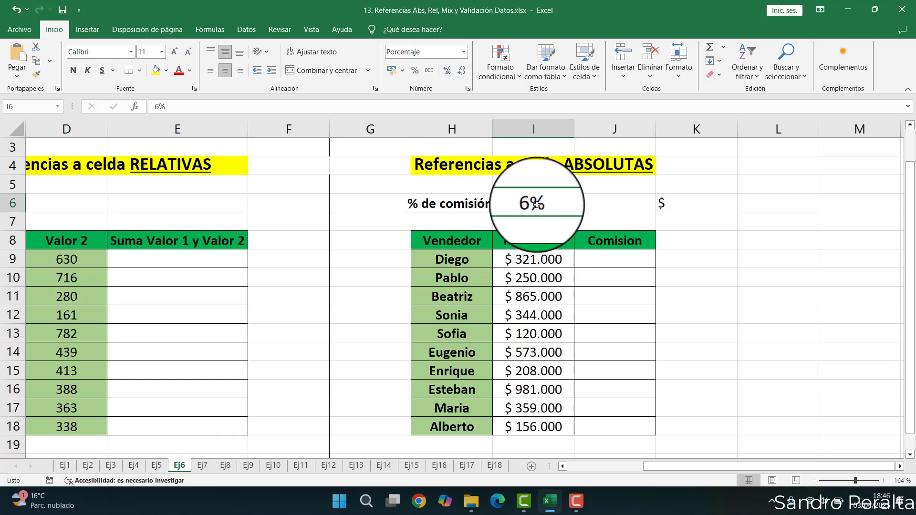
left_click(588, 256)
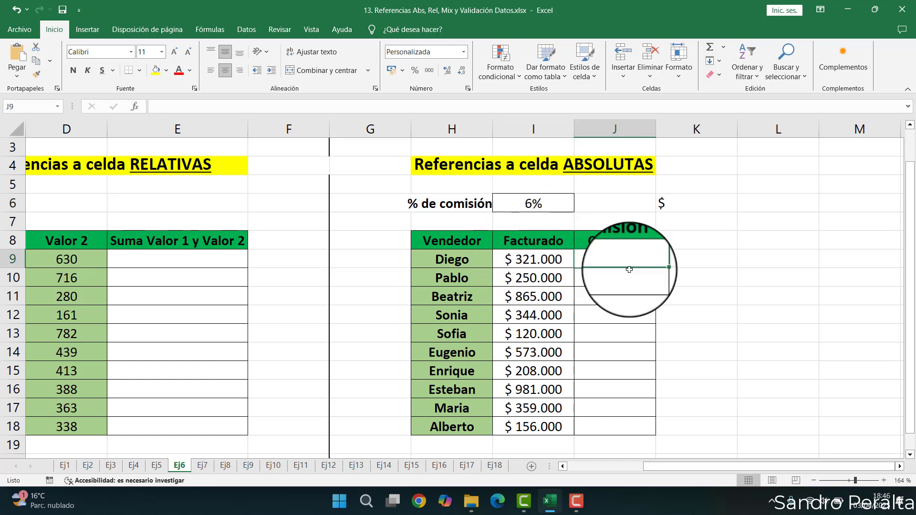
type("=")
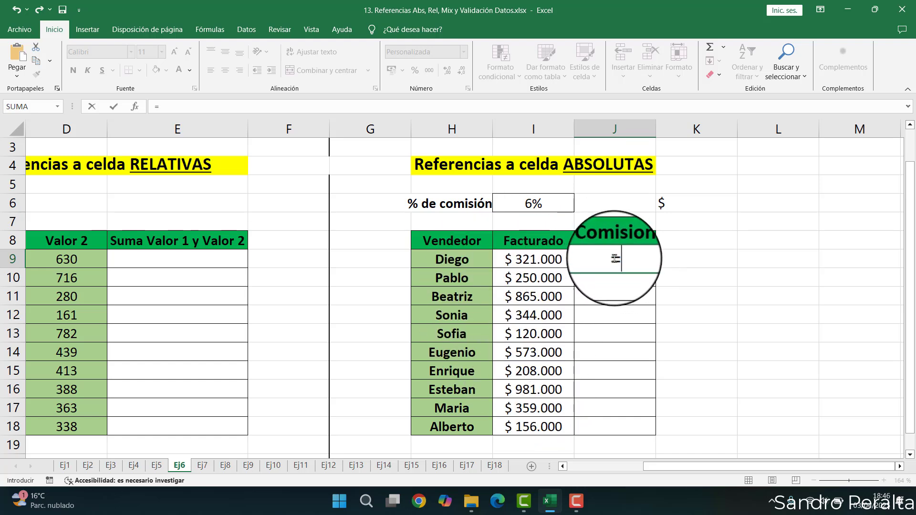
left_click(542, 259)
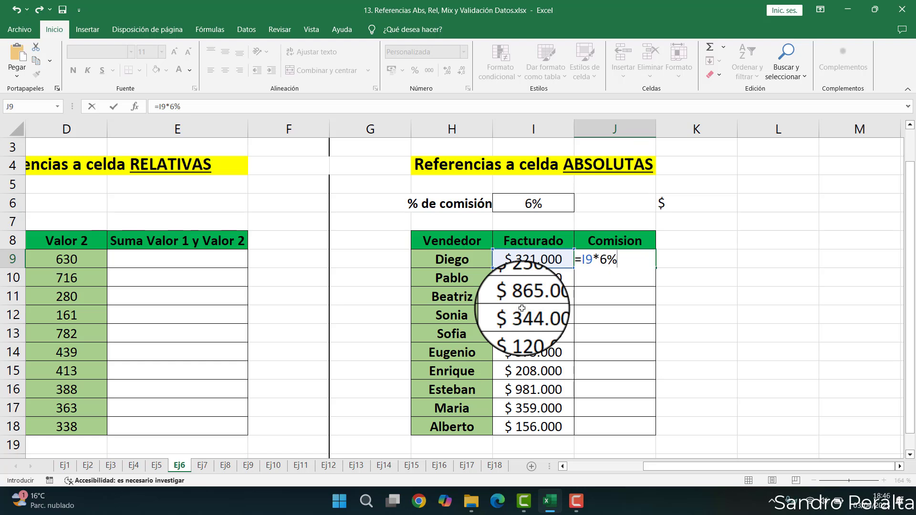
key("Return")
key("Up")
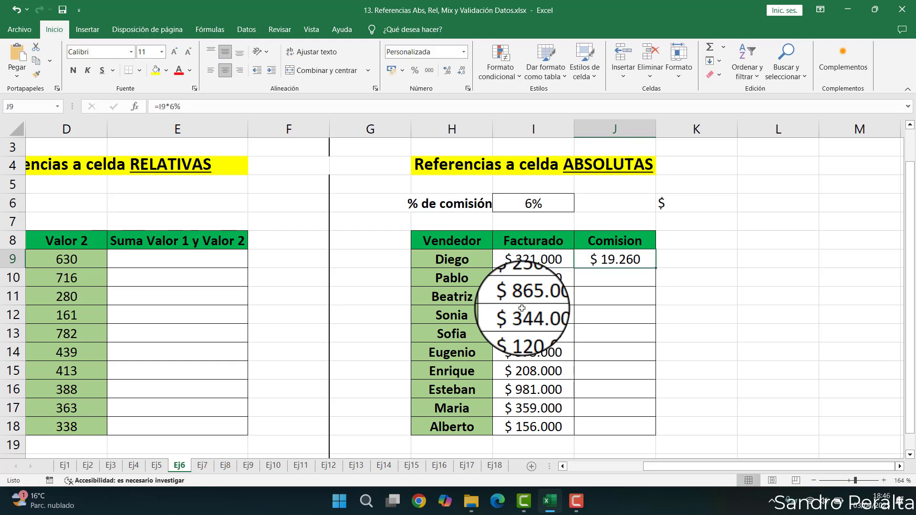
- Edit J9's formula, replacing 6% with a reference to the commission cell I6
double_click(629, 259)
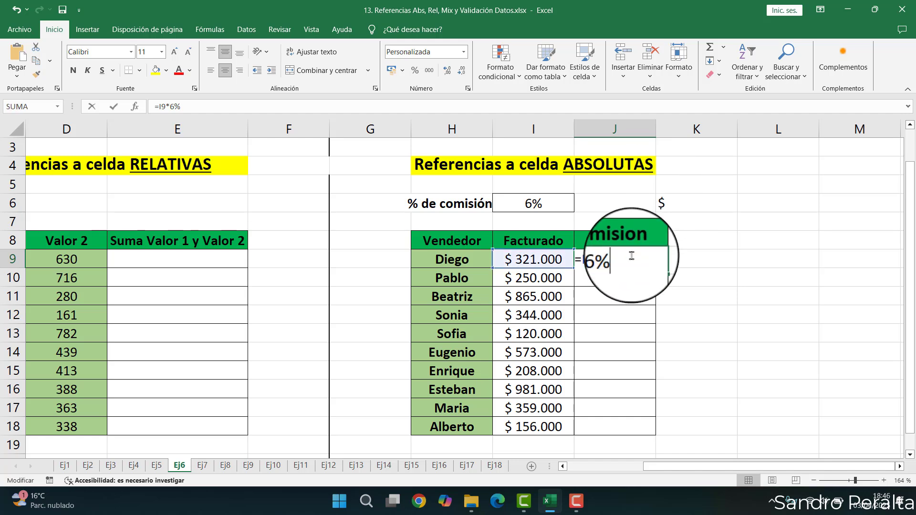
left_click_drag(619, 262, 601, 262)
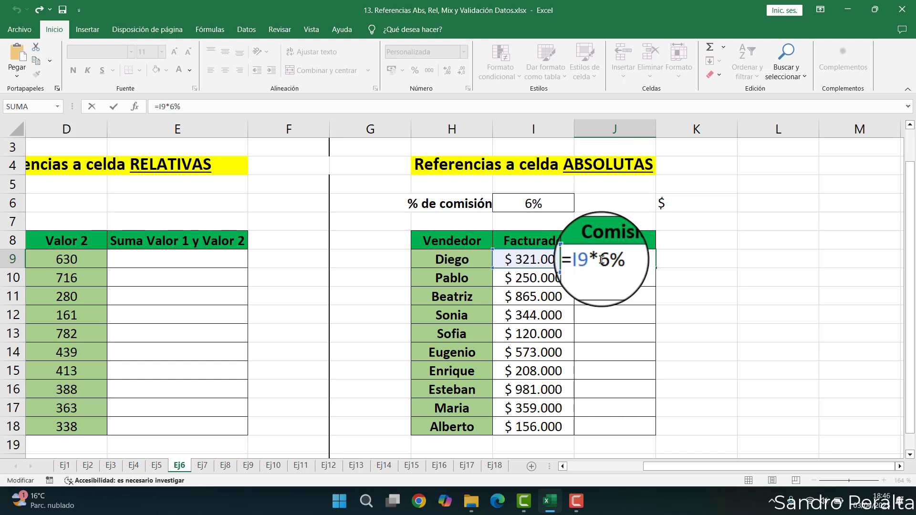
left_click_drag(600, 260, 606, 260)
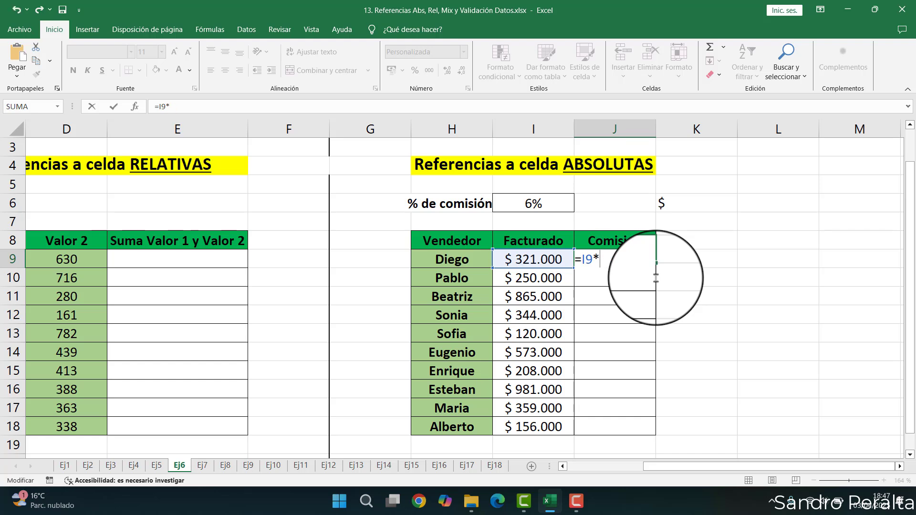
left_click(513, 203)
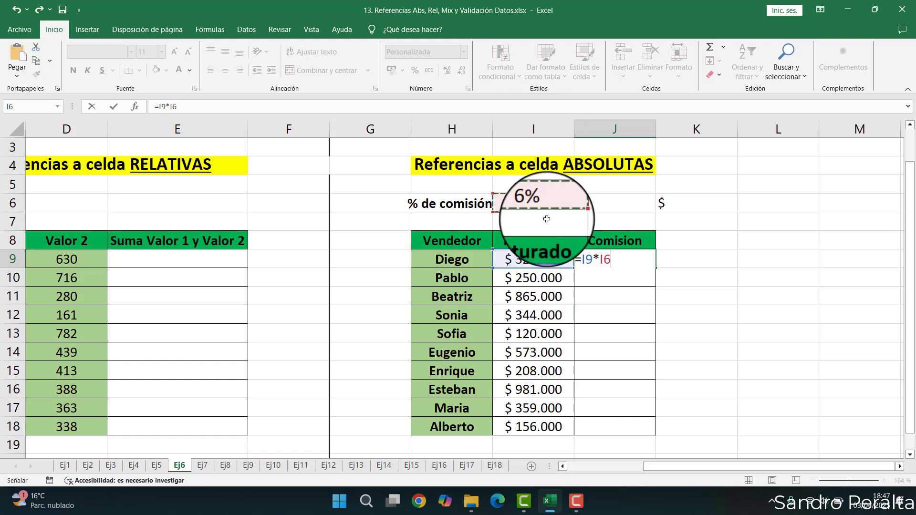
key("ctrl+Return")
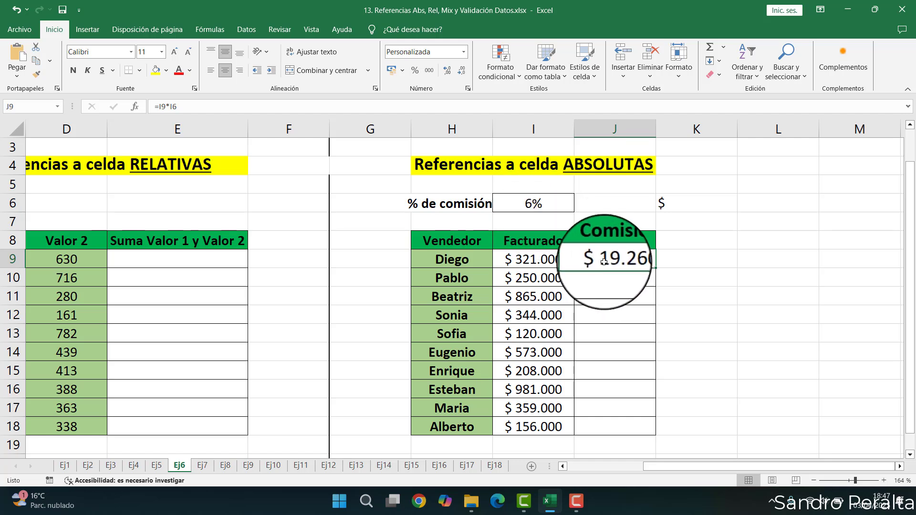
- Open J9's Comision formula to review its references to I9 and I6
left_click(538, 208)
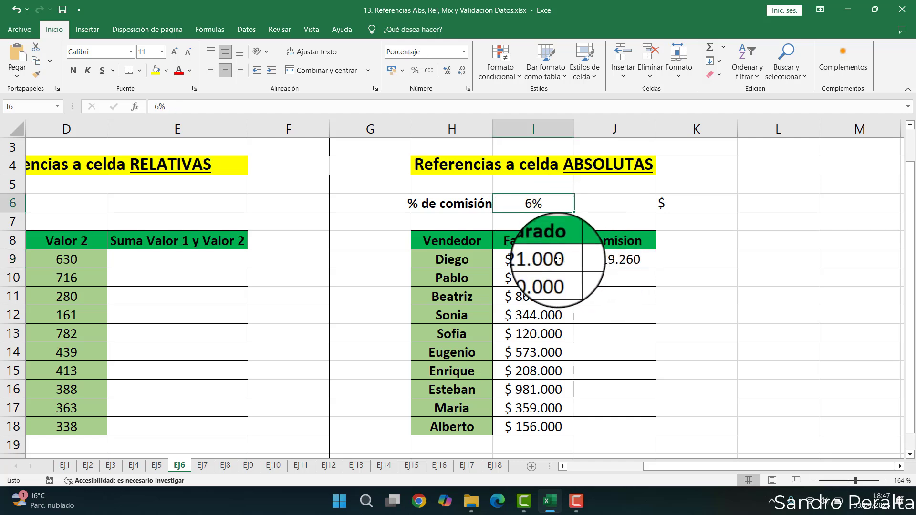
left_click(549, 257)
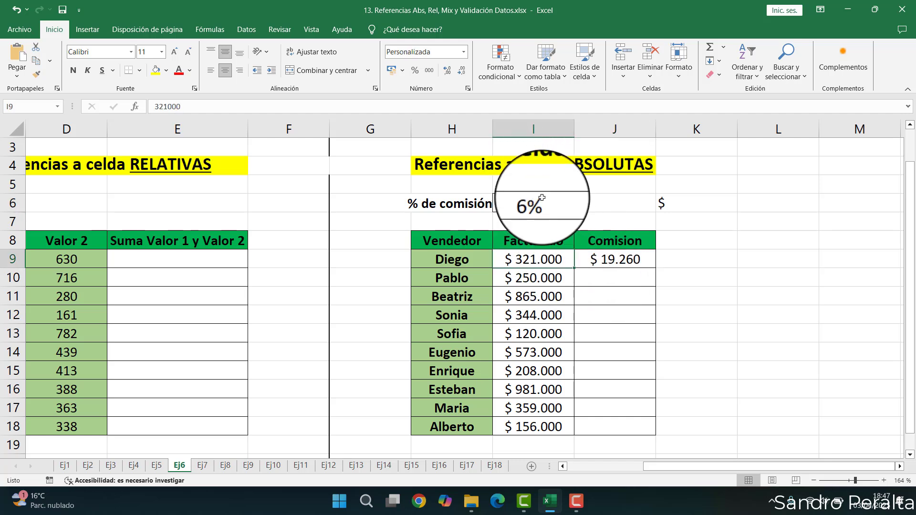
double_click(591, 260)
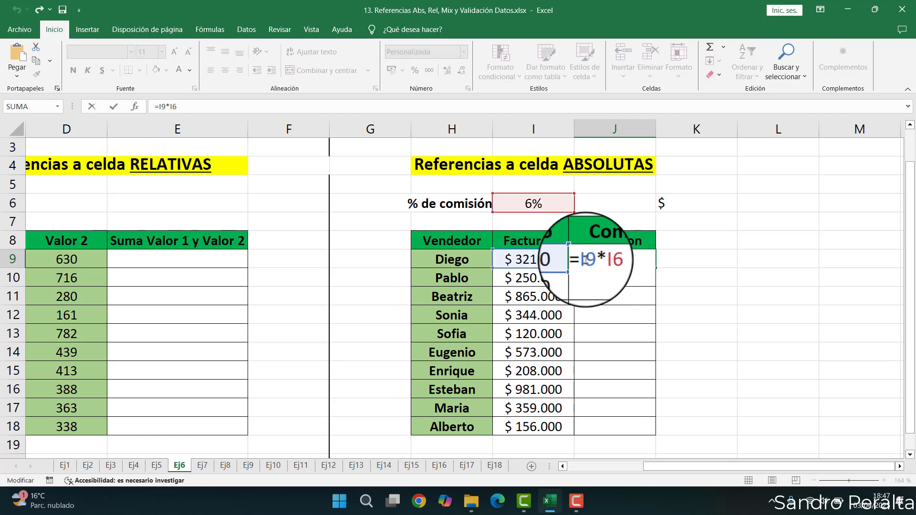
left_click_drag(591, 260, 619, 259)
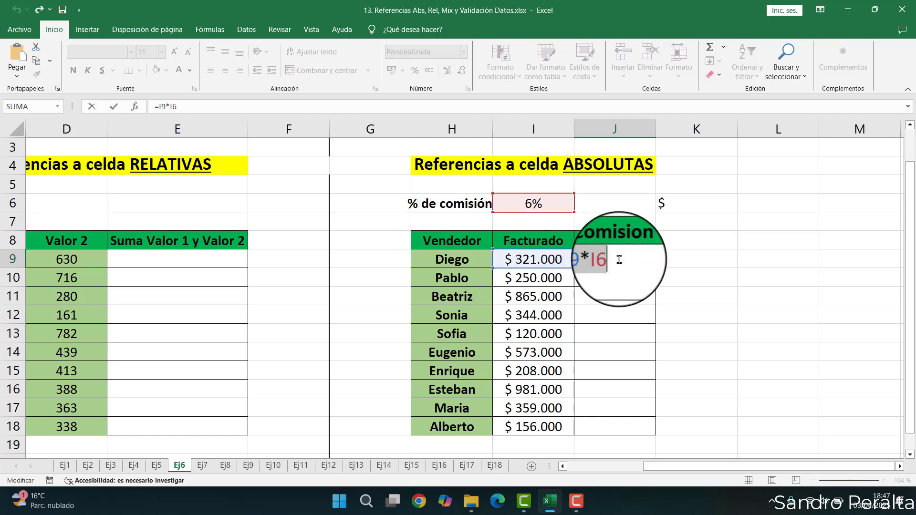
left_click(684, 275)
left_click(650, 266)
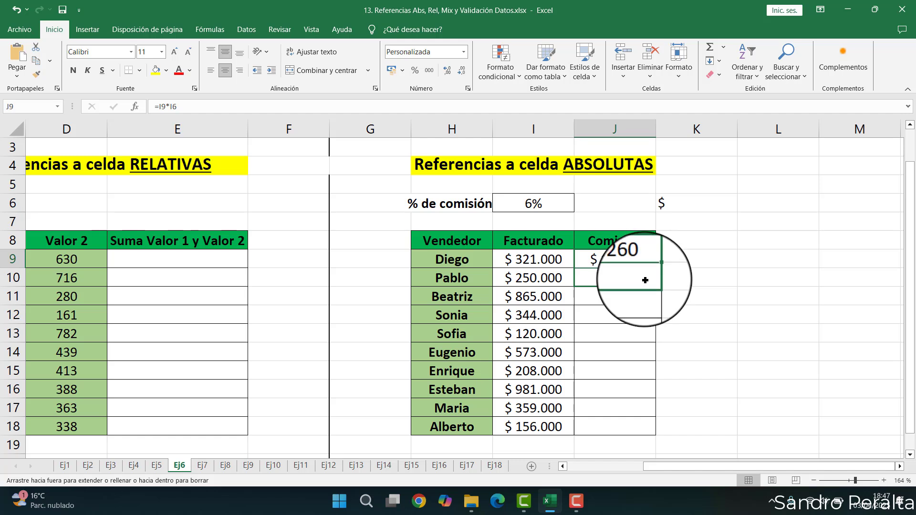
- Fill J9's Comision formula down to J10 and open J10's formula to check its references
left_click_drag(644, 279, 642, 280)
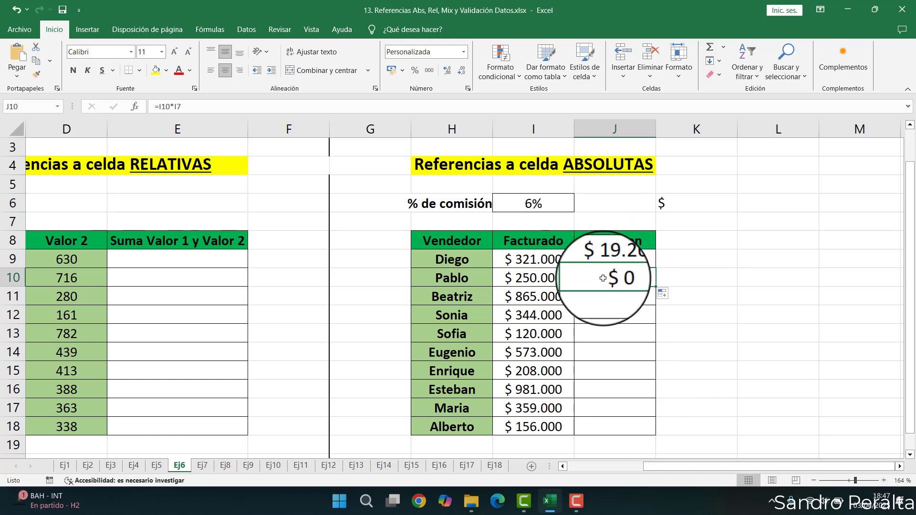
left_click(620, 261)
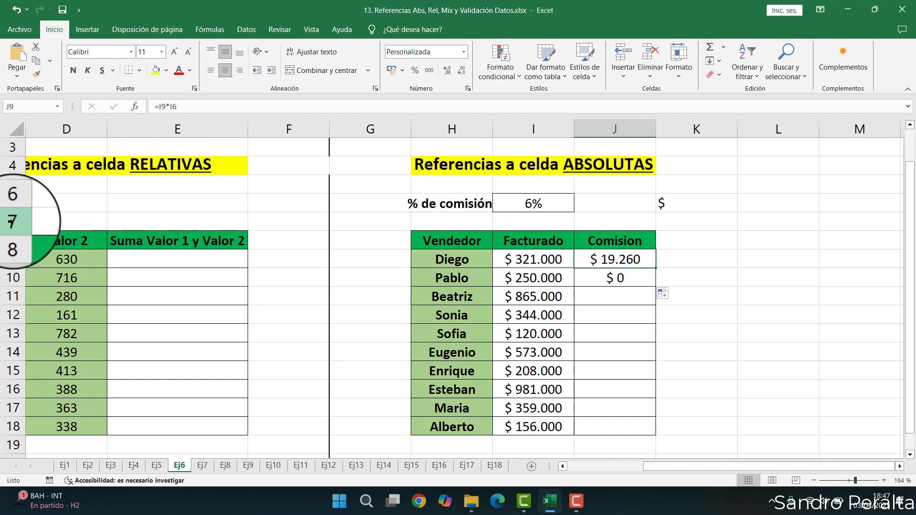
left_click(619, 275)
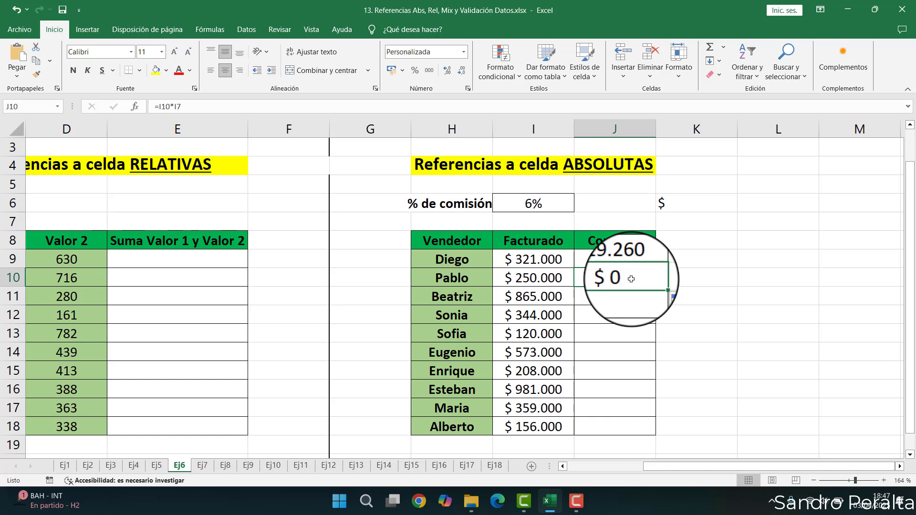
double_click(632, 279)
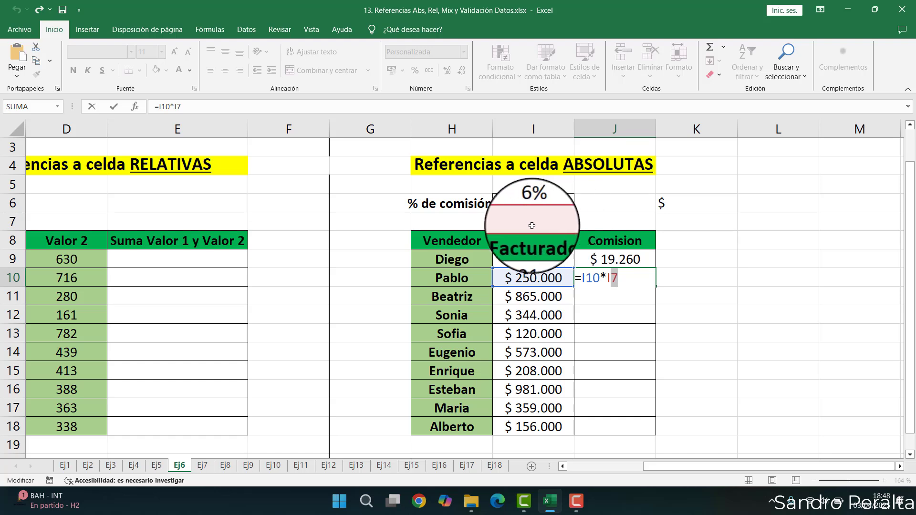
key("Return")
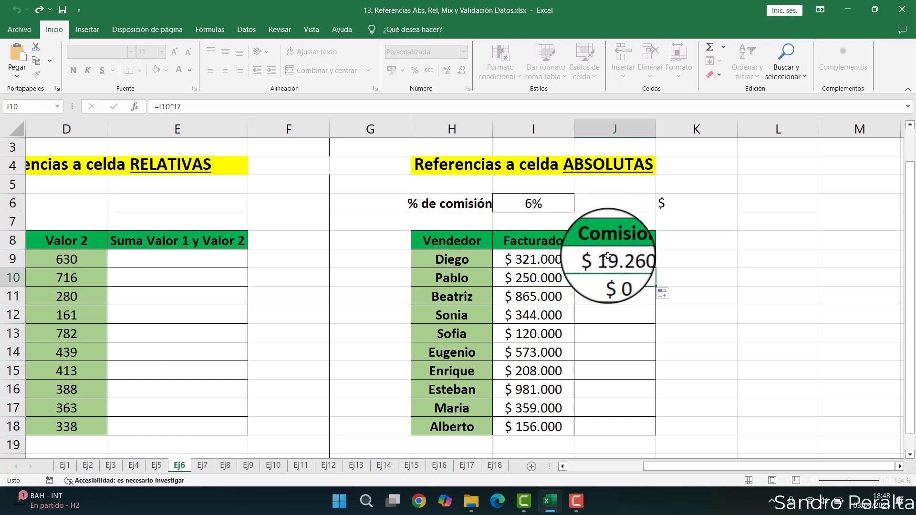
left_click(629, 257)
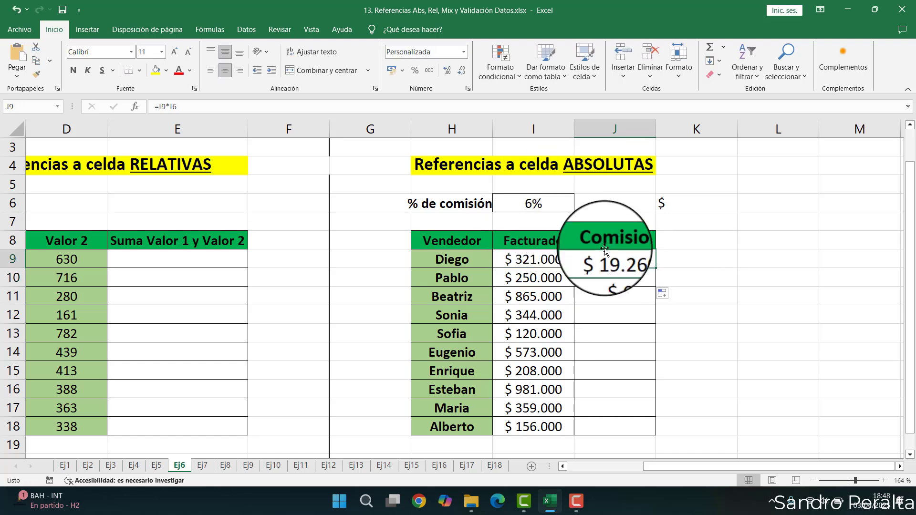
double_click(626, 258)
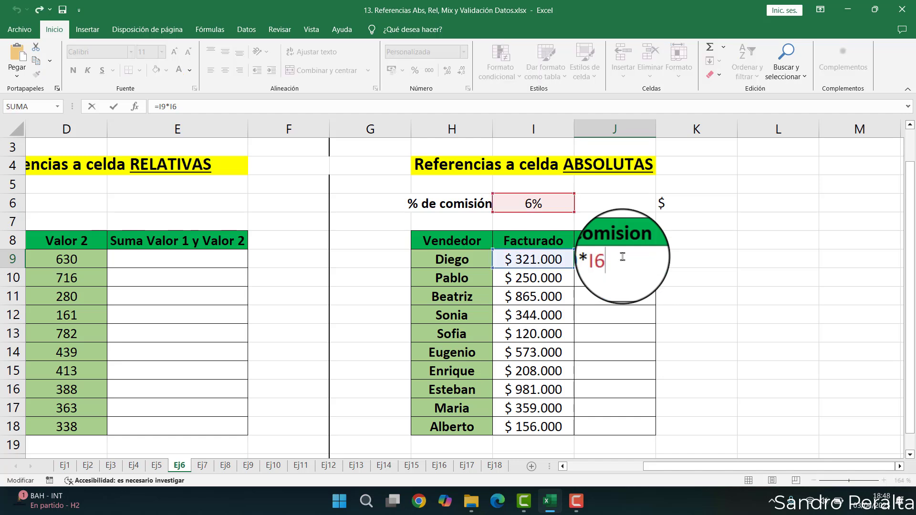
double_click(602, 260)
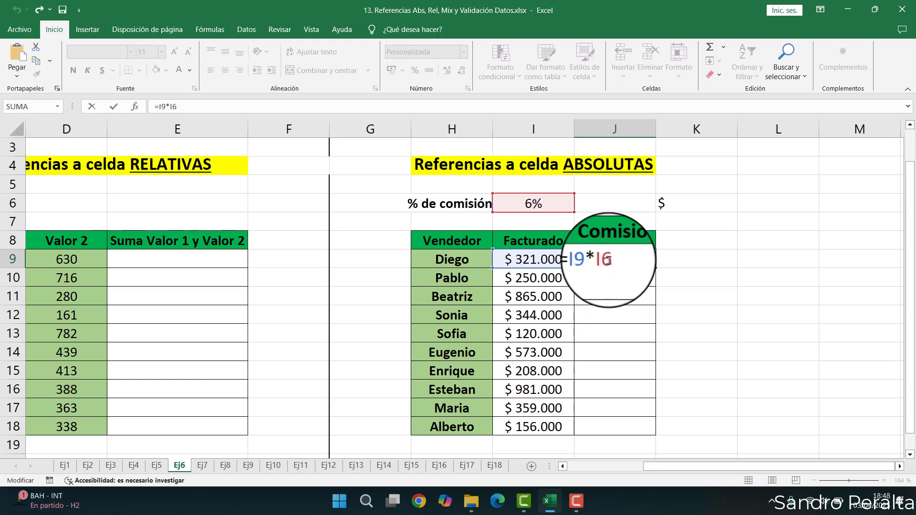
double_click(602, 260)
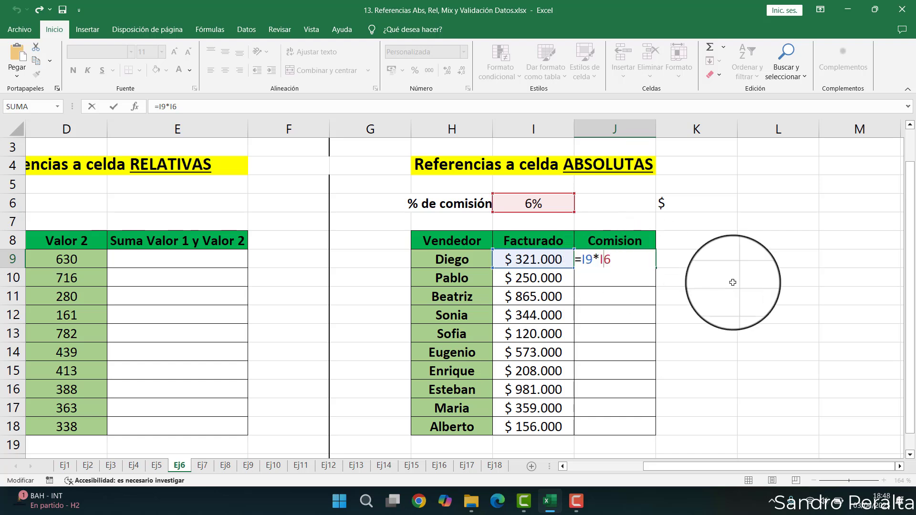
key("Left")
key("Left")
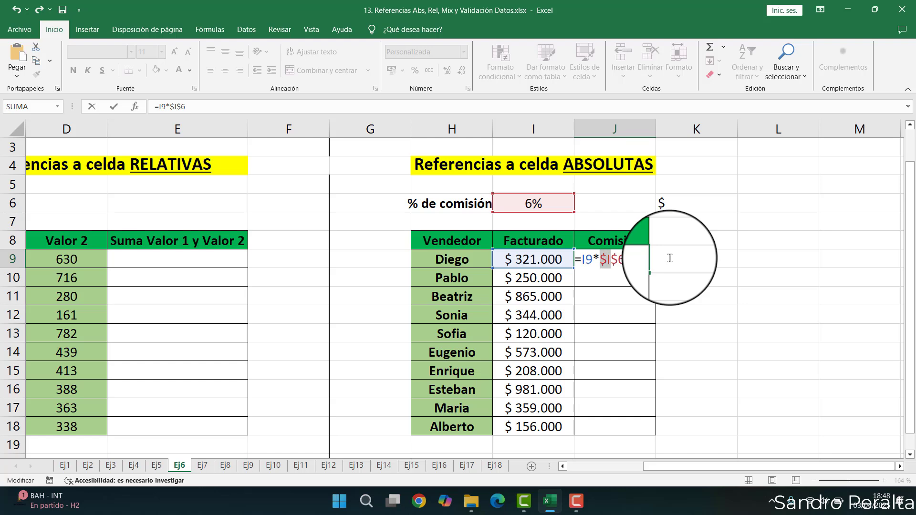
left_click(523, 129)
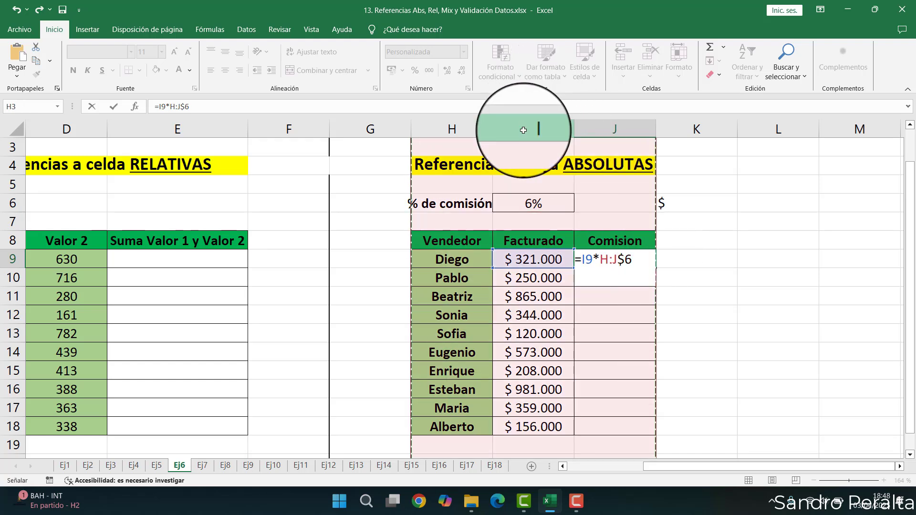
key("Escape")
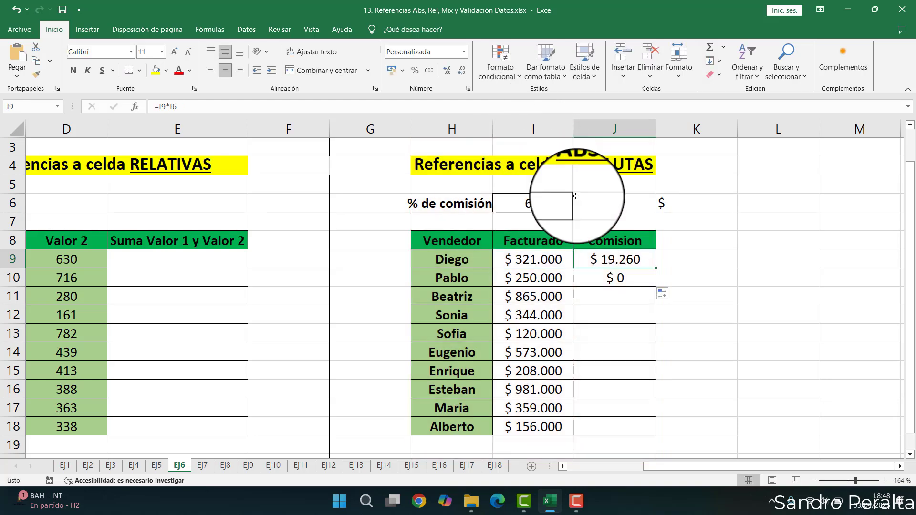
- Make the commission cell reference in J9's formula absolute as $I$6
double_click(621, 263)
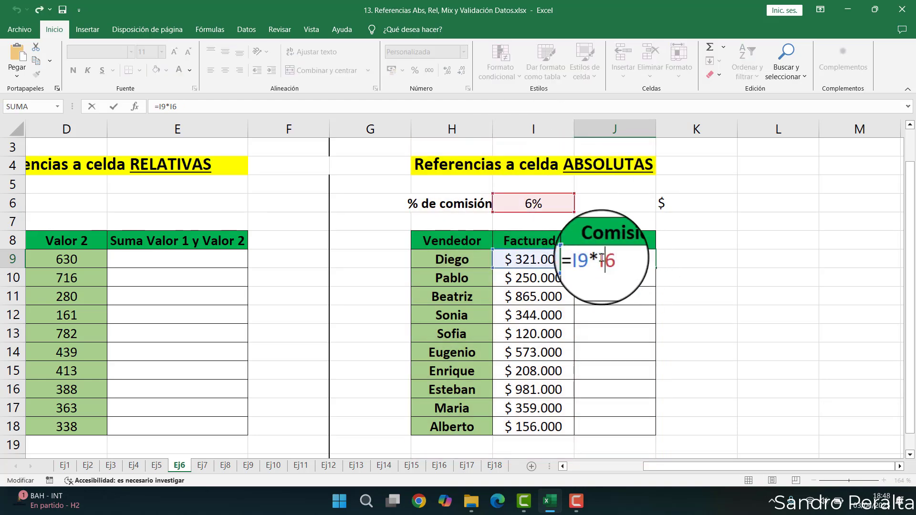
type("$")
key("BackSpace")
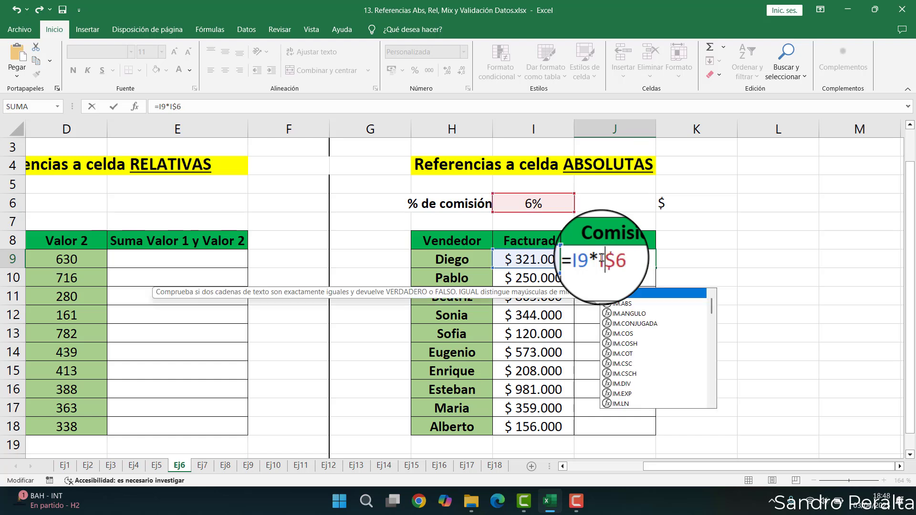
key("Left")
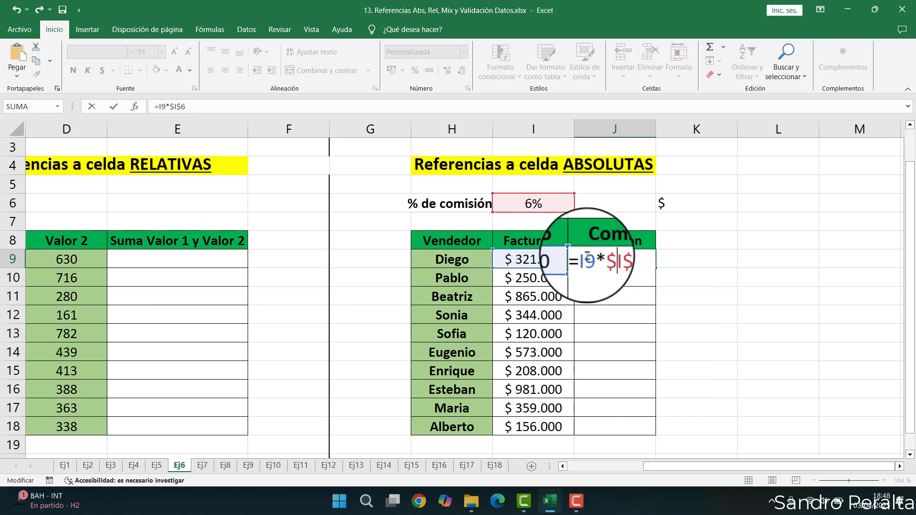
key("Return")
key("Up")
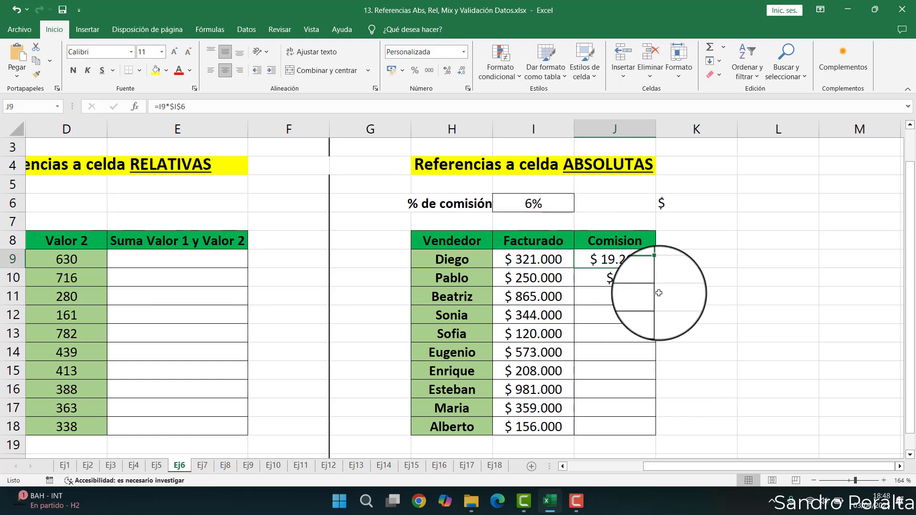
- Examine J9's formula and the absolute $I$6 reference to the commission percentage cell
left_click(527, 128)
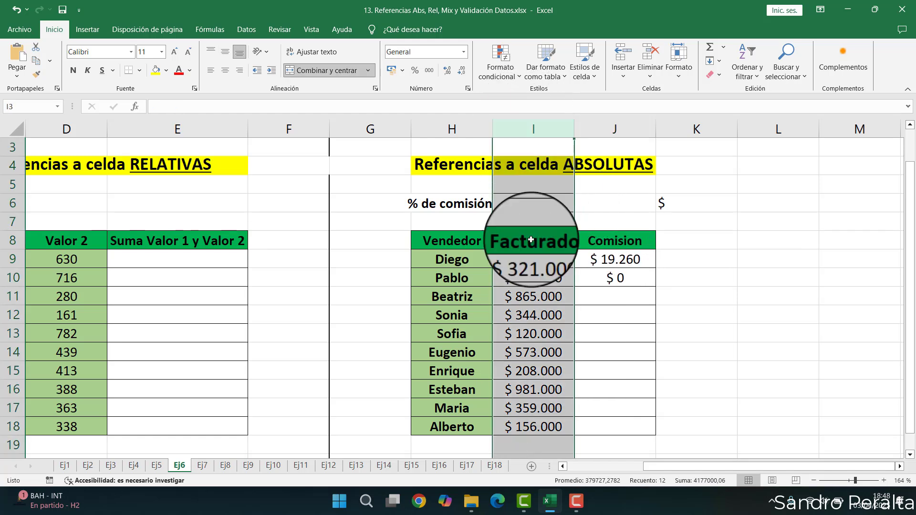
left_click(13, 203)
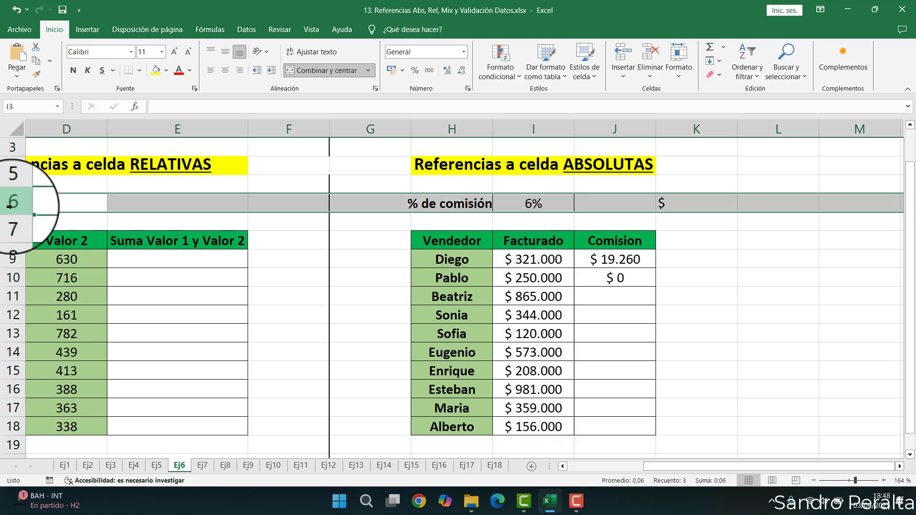
left_click(528, 204)
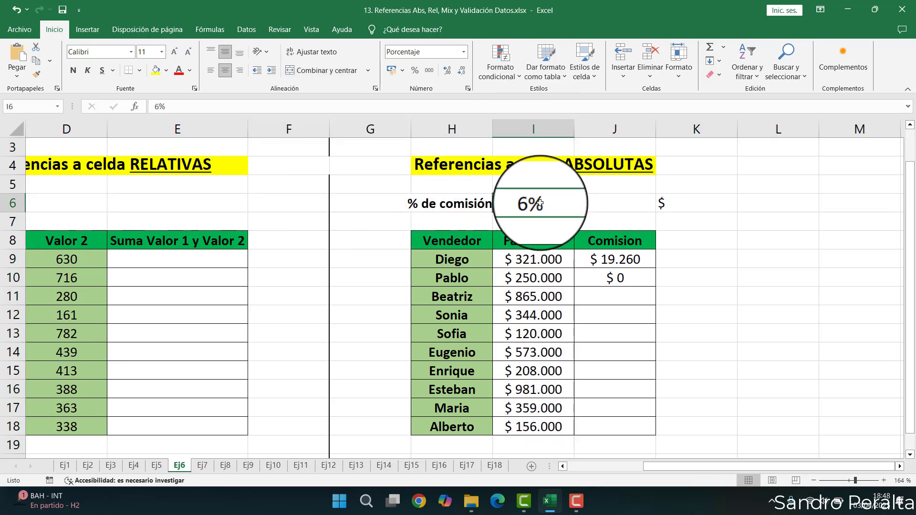
left_click(602, 259)
double_click(603, 259)
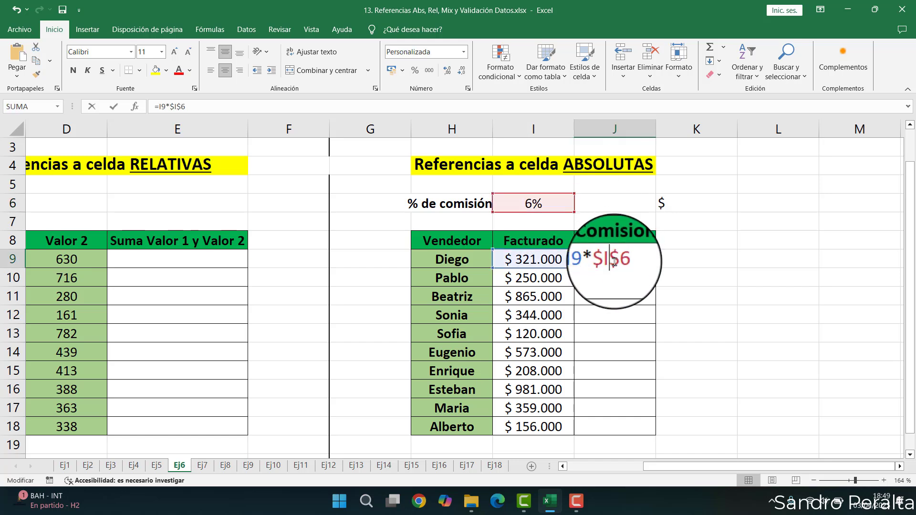
left_click_drag(600, 261, 613, 260)
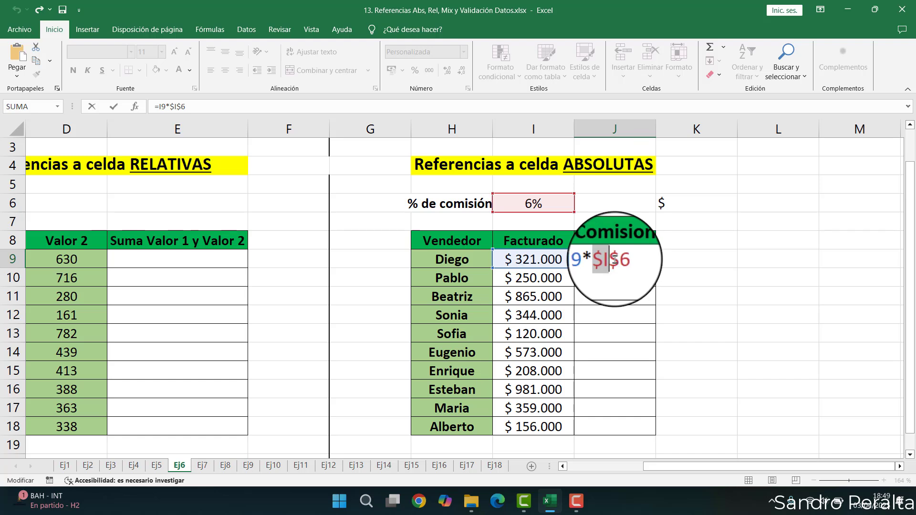
left_click_drag(629, 260, 611, 260)
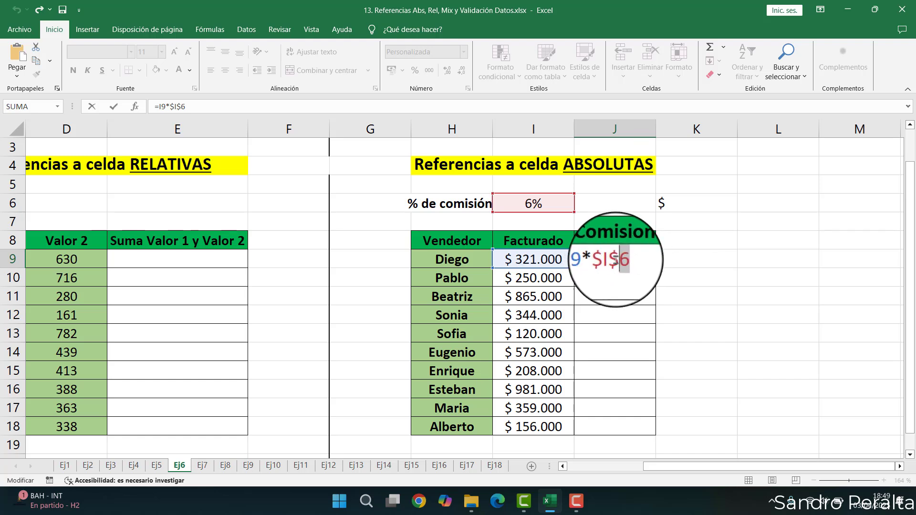
left_click_drag(613, 260, 602, 259)
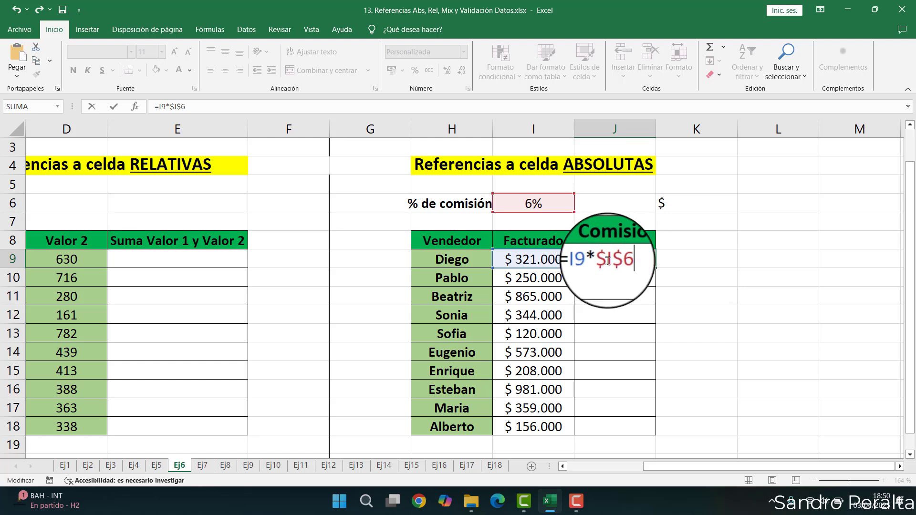
key("ctrl+Return")
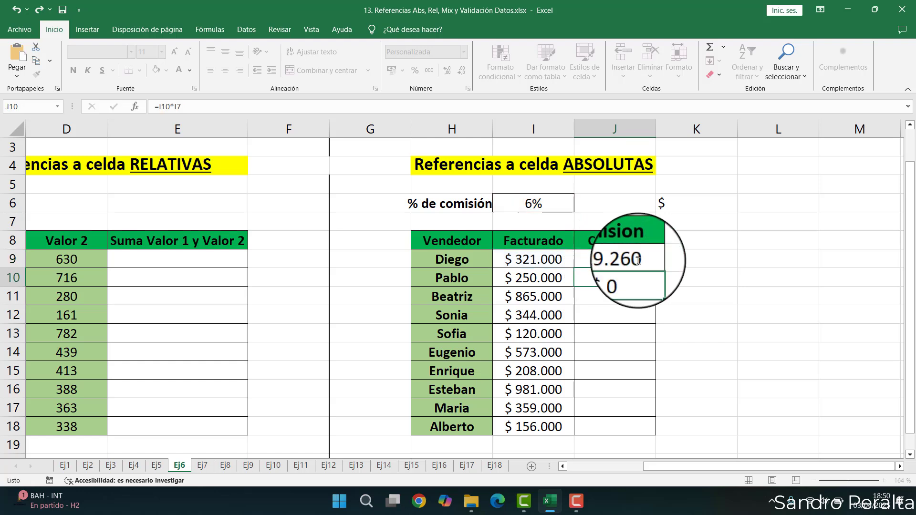
double_click(614, 256)
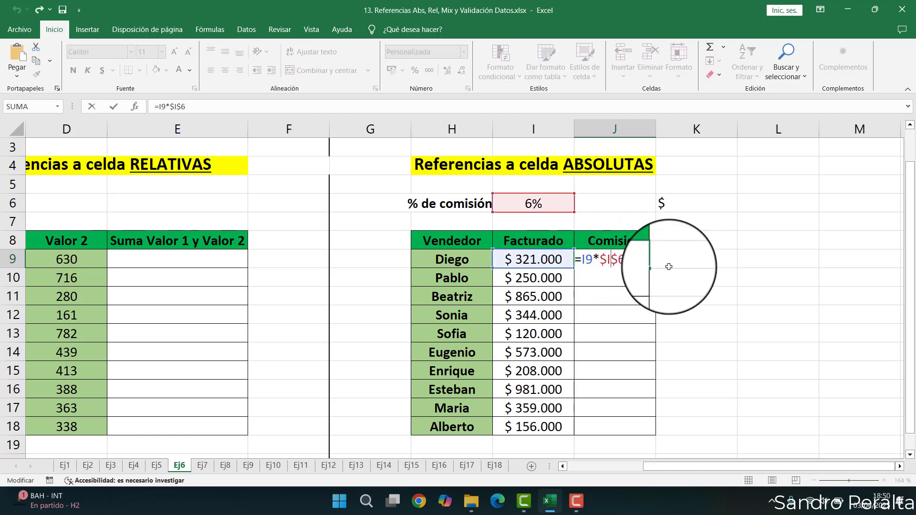
key("ctrl+Return")
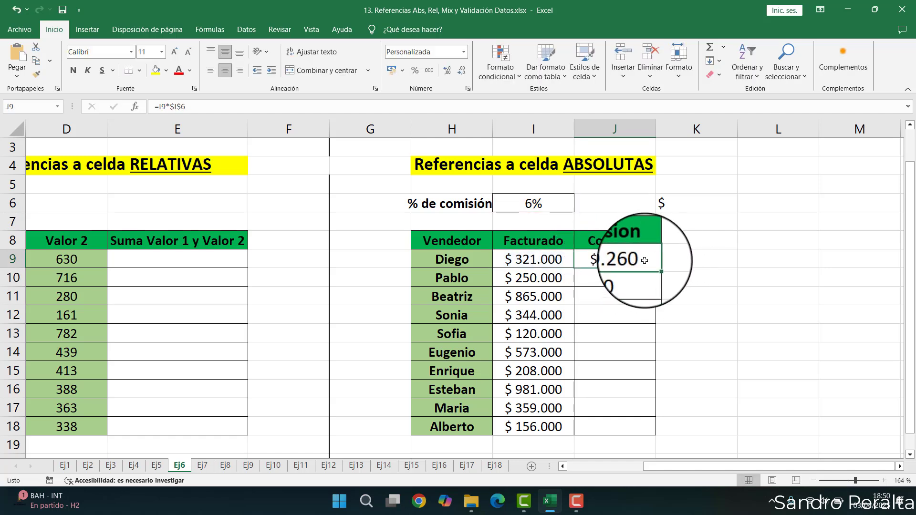
- Fill J9's formula down to J10 and open J10's formula to check the $I$6 reference
left_click_drag(655, 270, 647, 280)
double_click(648, 281)
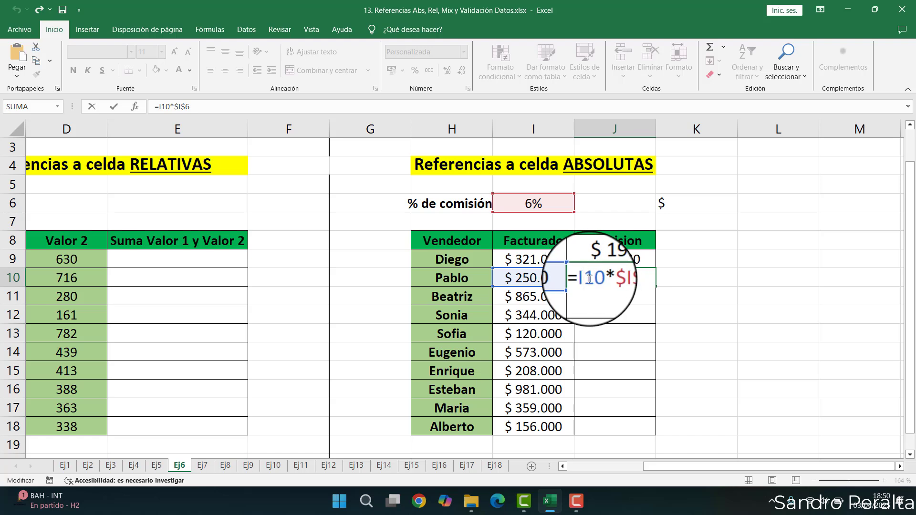
mouse_move(604, 282)
left_mouse_down()
mouse_move(622, 278)
mouse_move(611, 278)
left_mouse_up()
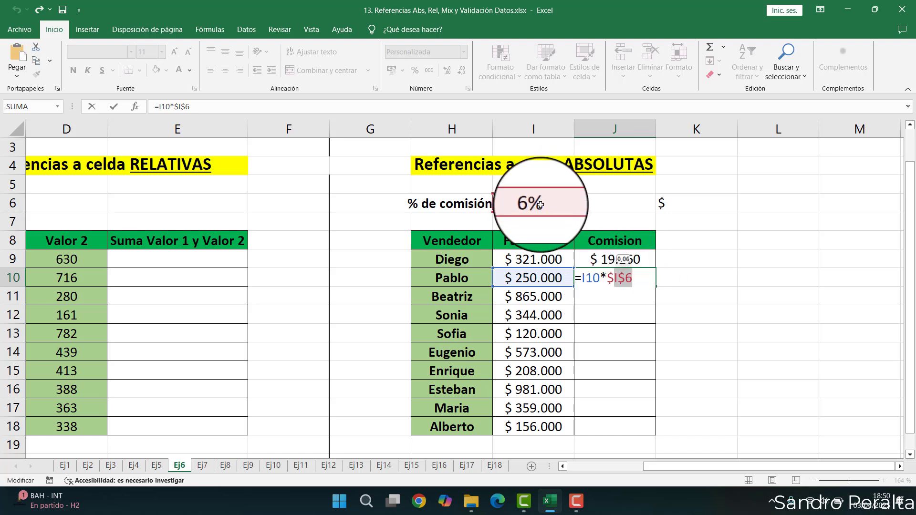
key("Return")
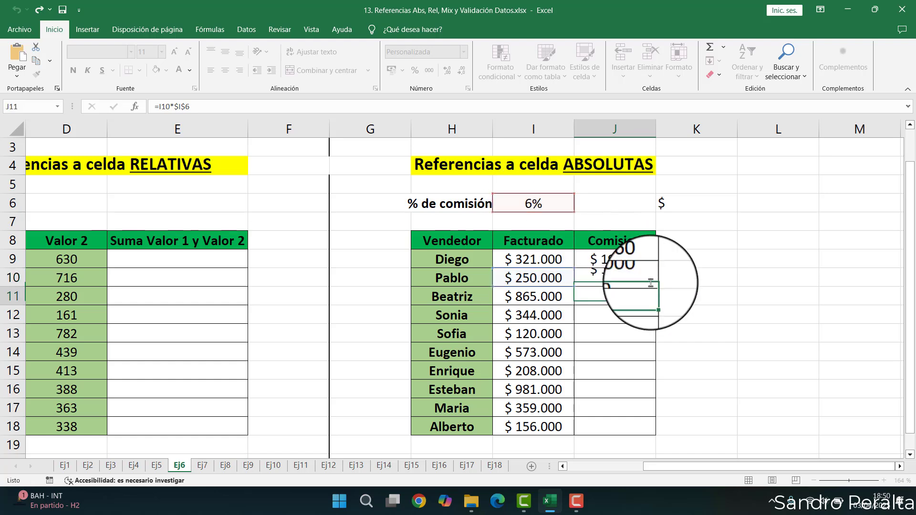
- Fill the Comision formula from J10 down to J18 and review Alberto's formula in J18
left_click(650, 283)
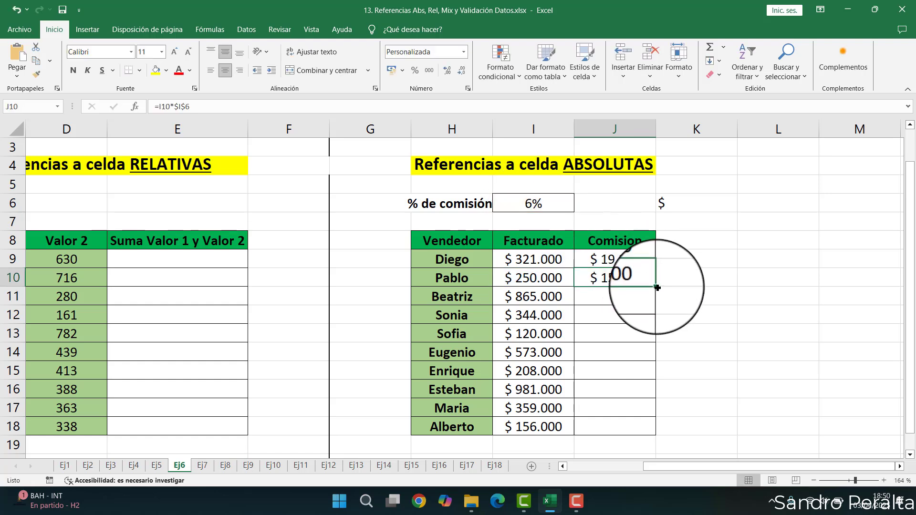
double_click(657, 287)
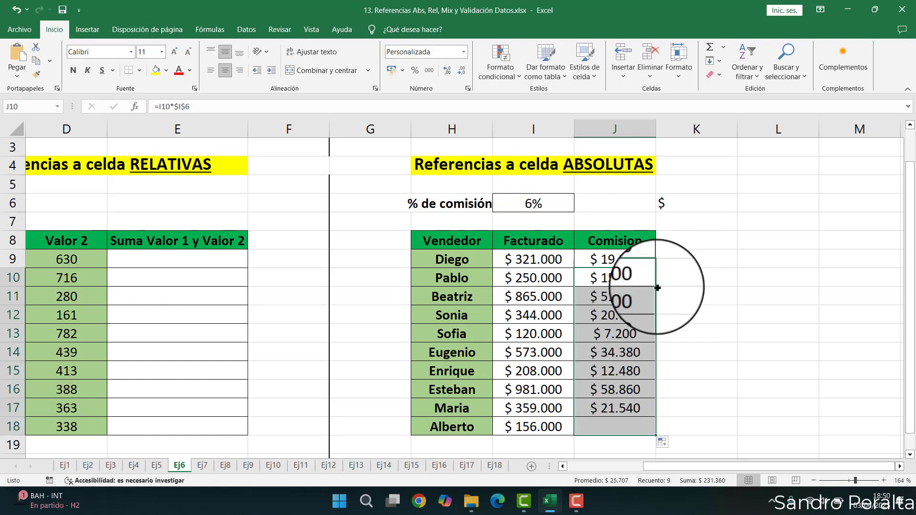
left_click(610, 427)
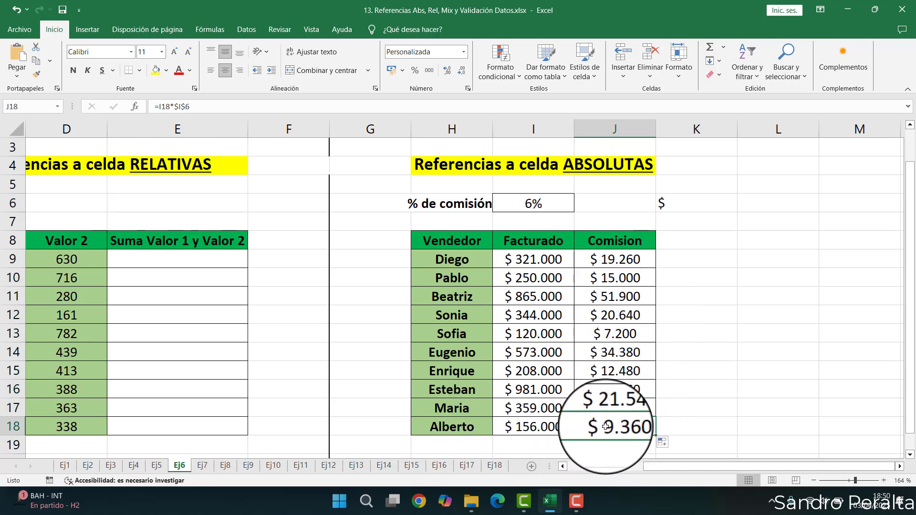
double_click(606, 427)
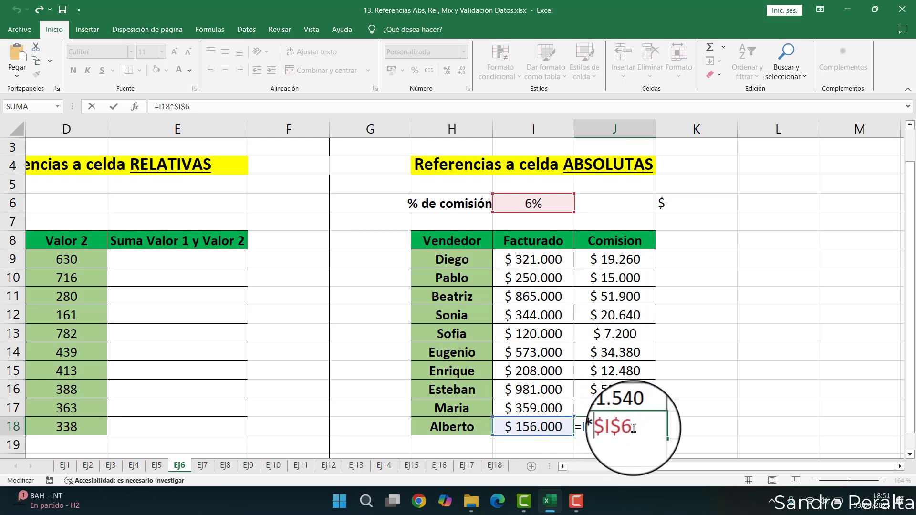
left_click_drag(633, 428, 609, 427)
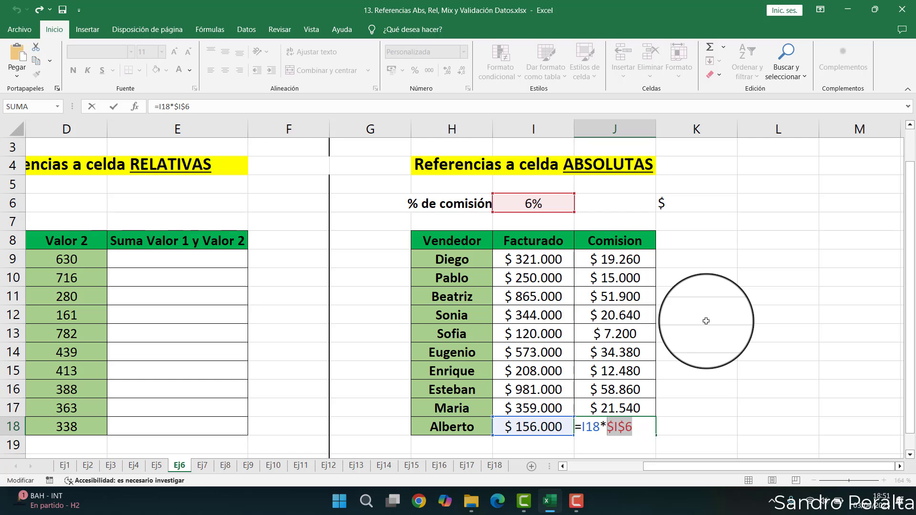
key("Return")
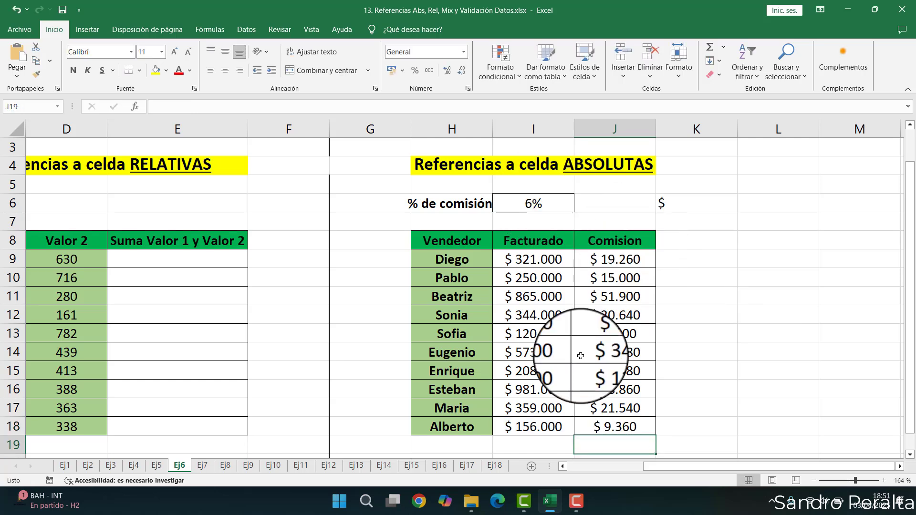
- Change the commission percentage in I6 to 18%
left_click(527, 205)
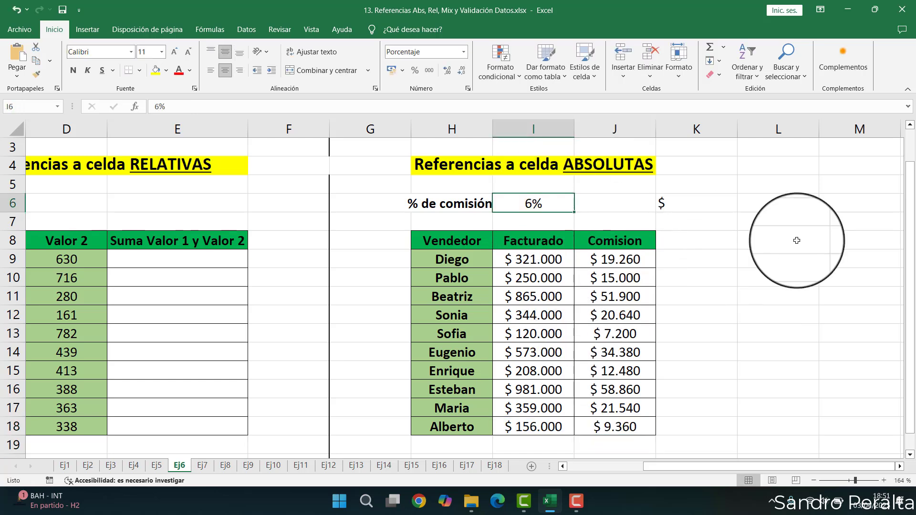
type("18")
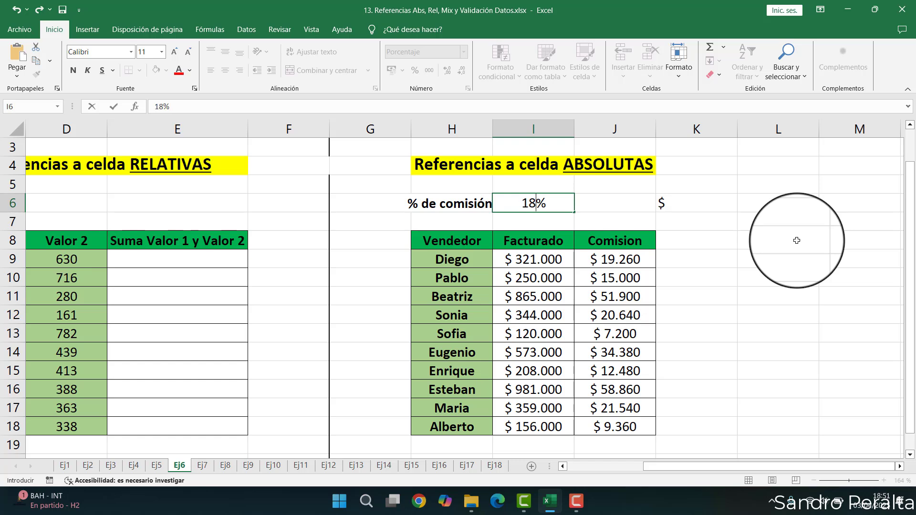
key("Tab")
- Examine J9's Comision formula and the recalculated commissions that use the absolute $I$6 reference
left_click(615, 257)
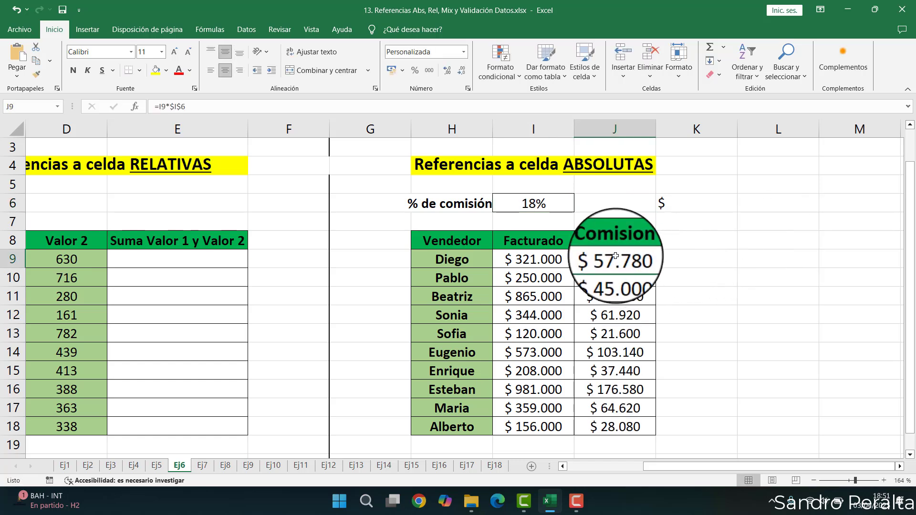
left_click_drag(618, 380, 618, 380)
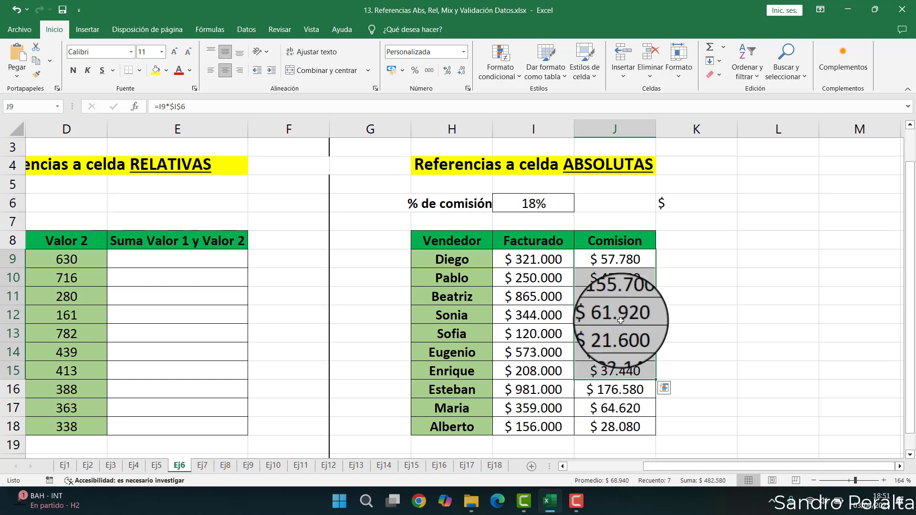
double_click(609, 263)
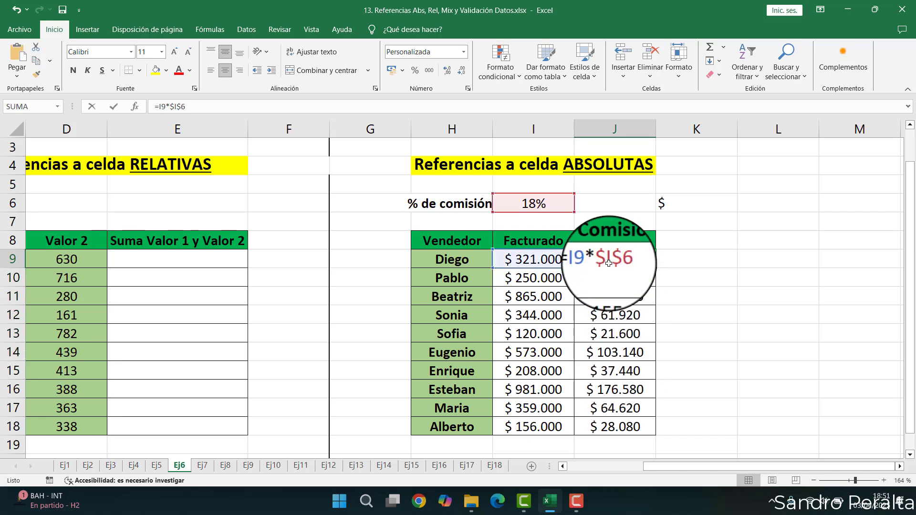
left_click(499, 202)
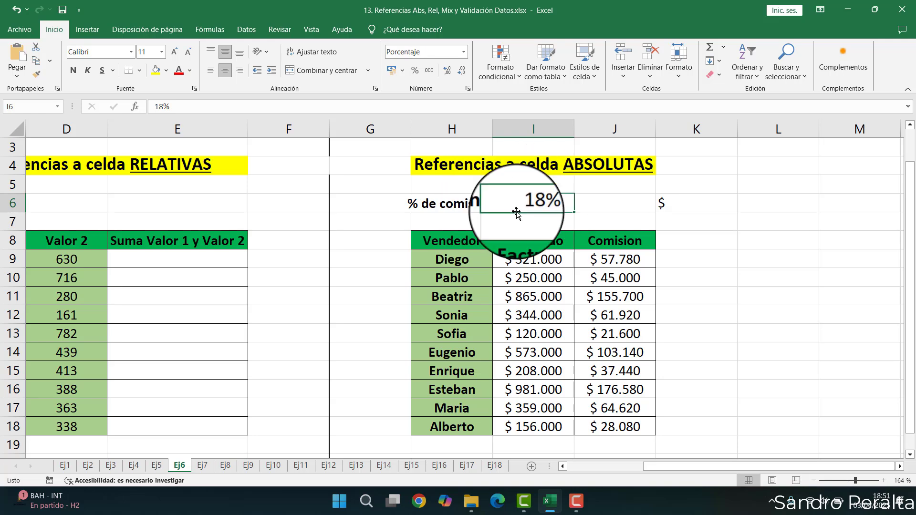
- Switch to sheet Ej7 and examine the Examen scores and its 30% column
left_click(202, 466)
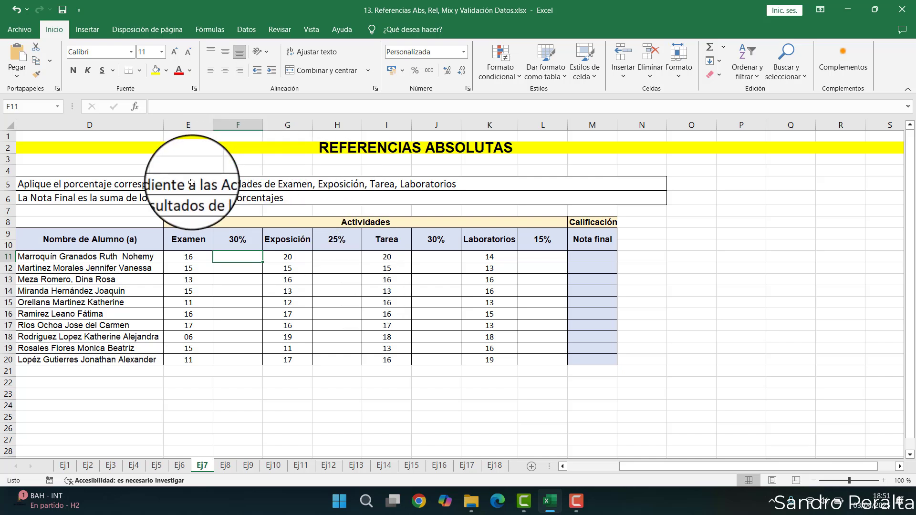
left_click(191, 257)
left_click(220, 238)
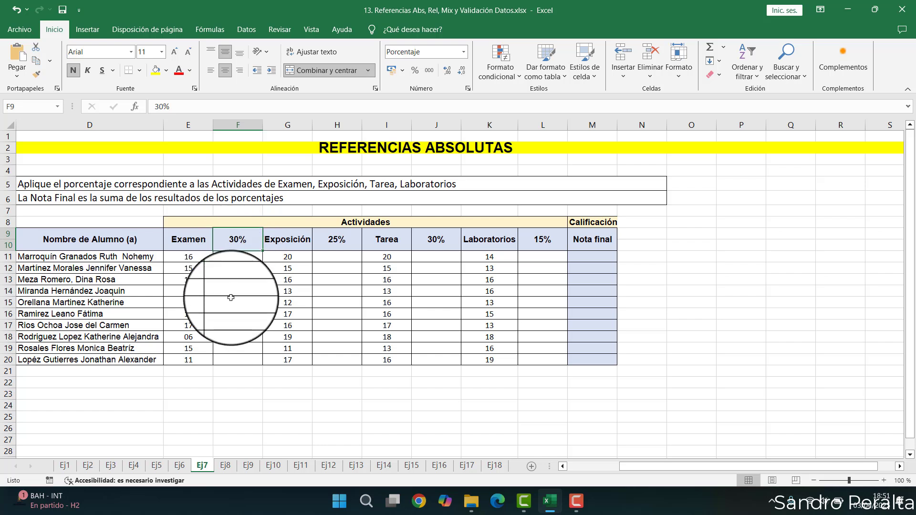
left_click(227, 259)
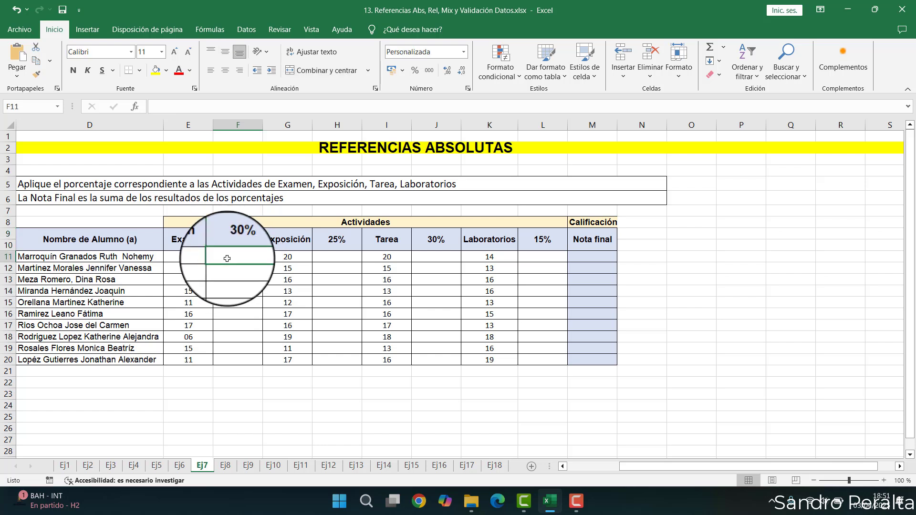
left_click(183, 258)
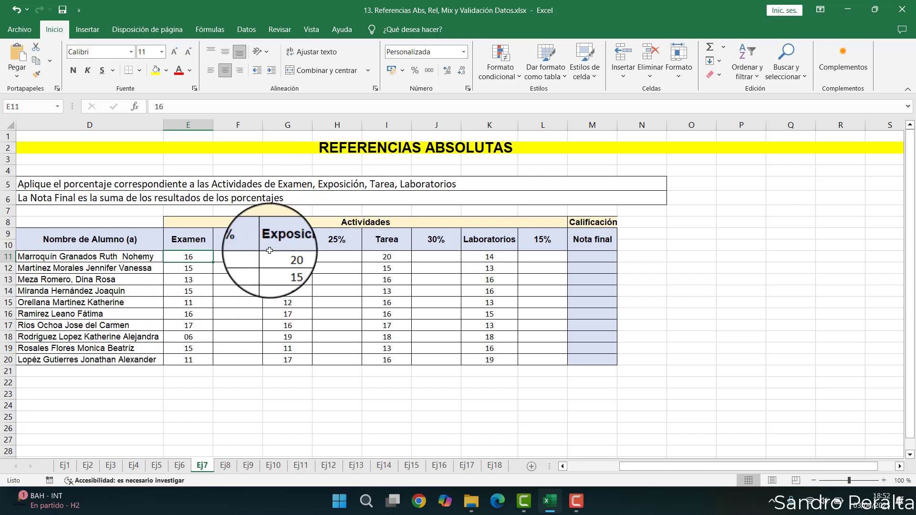
left_click_drag(197, 242, 235, 360)
left_click_drag(193, 240, 226, 358)
- Examine the 25%, 30% and 15% columns beside Exposición, Tarea and Laboratorios, and the Nota final column
left_click(329, 239)
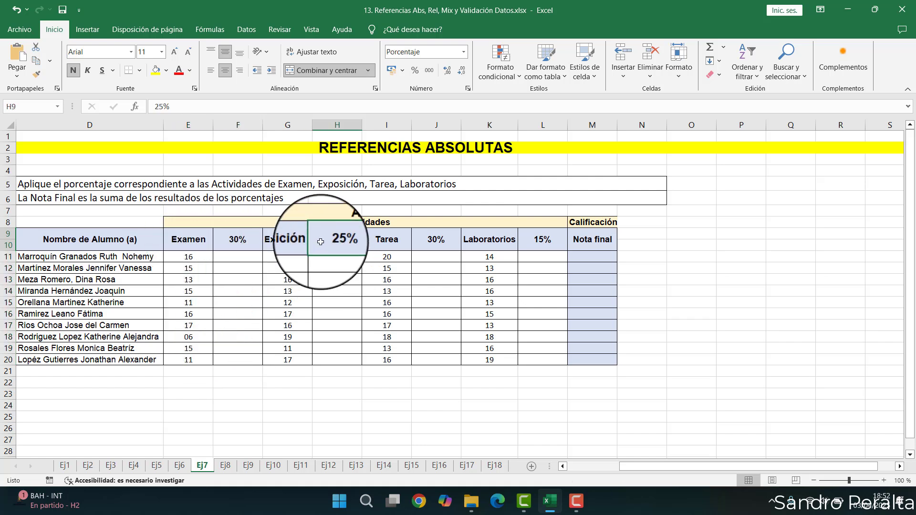
left_click_drag(335, 241, 329, 355)
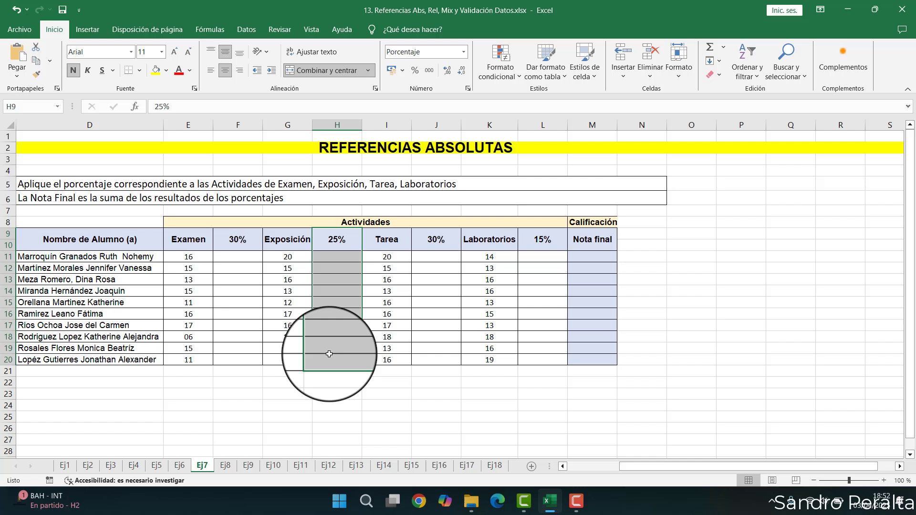
left_click(432, 240)
left_click_drag(431, 240, 432, 358)
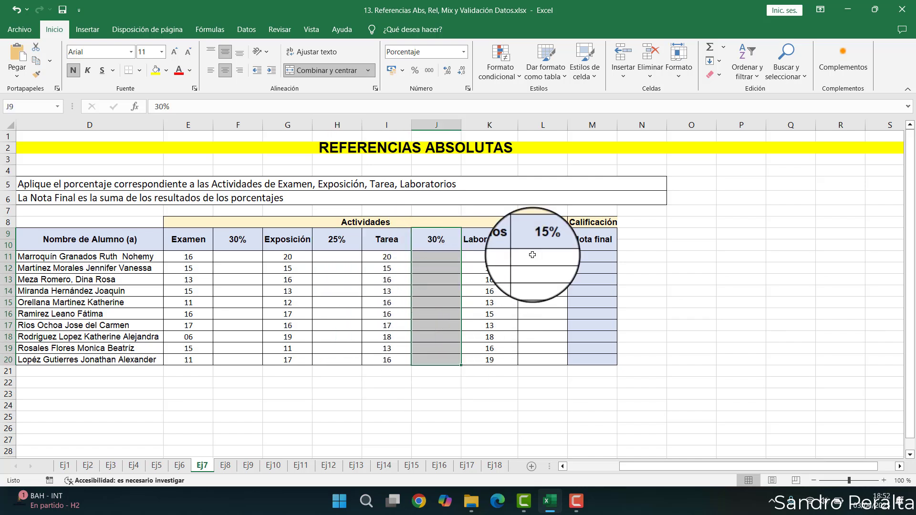
left_click_drag(544, 240, 532, 358)
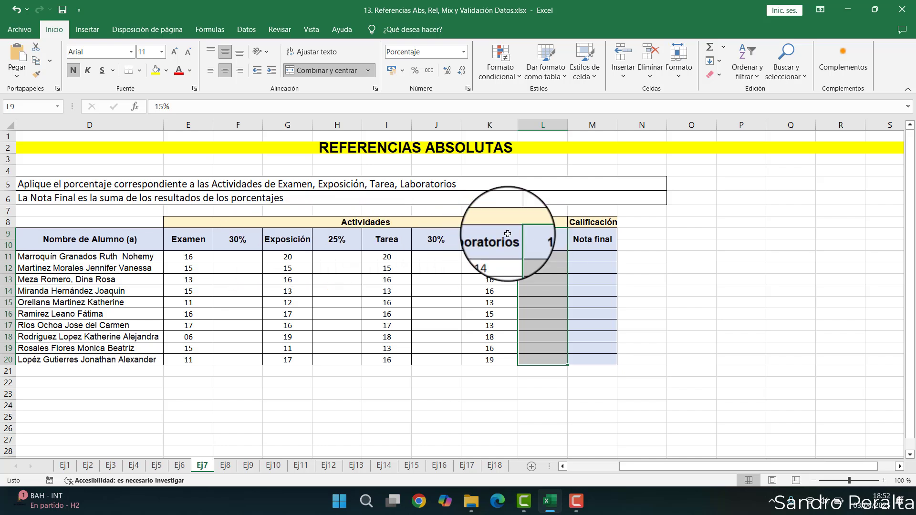
left_click(241, 259)
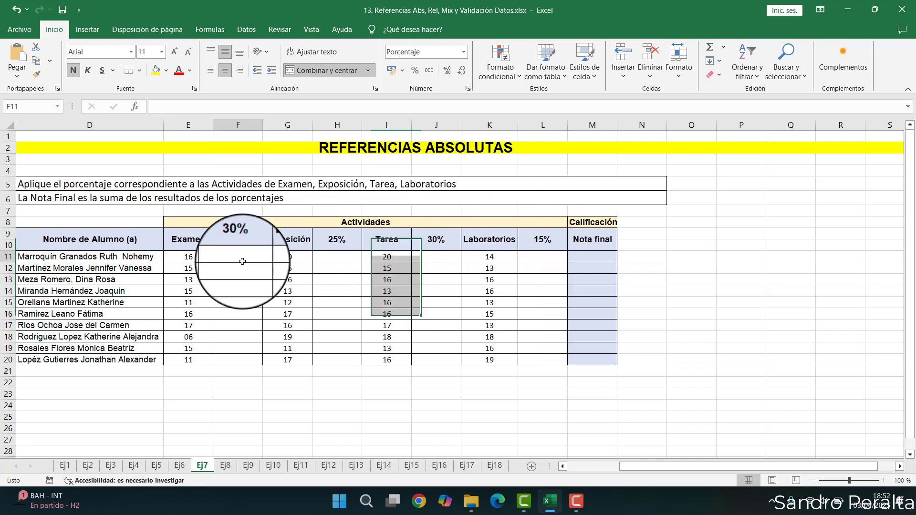
left_click(578, 257)
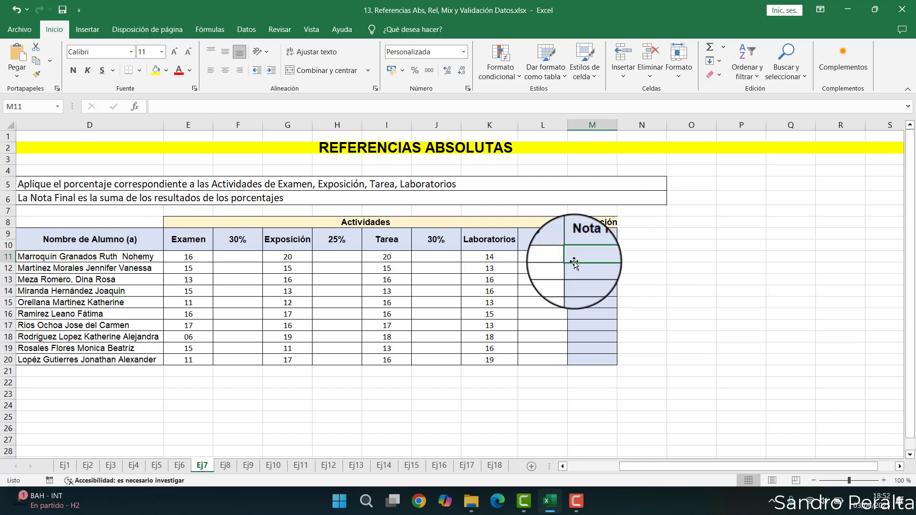
left_click(230, 258)
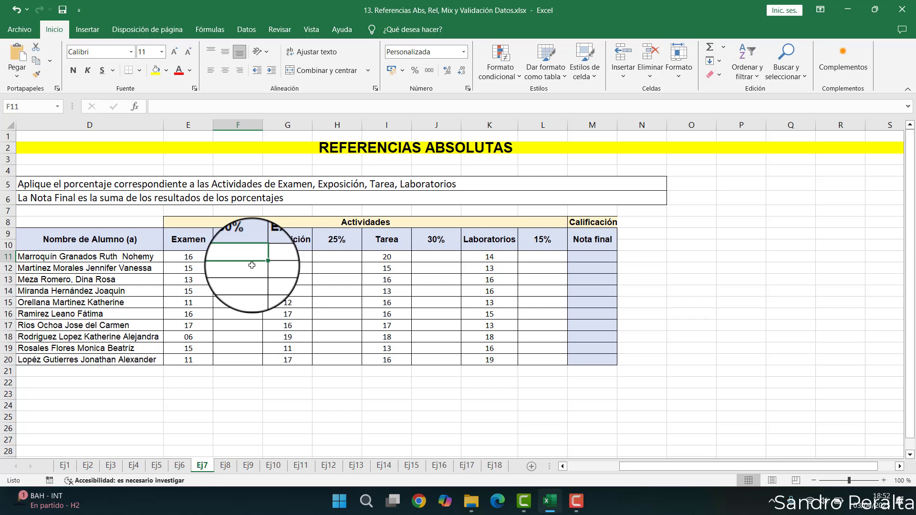
left_click(197, 257)
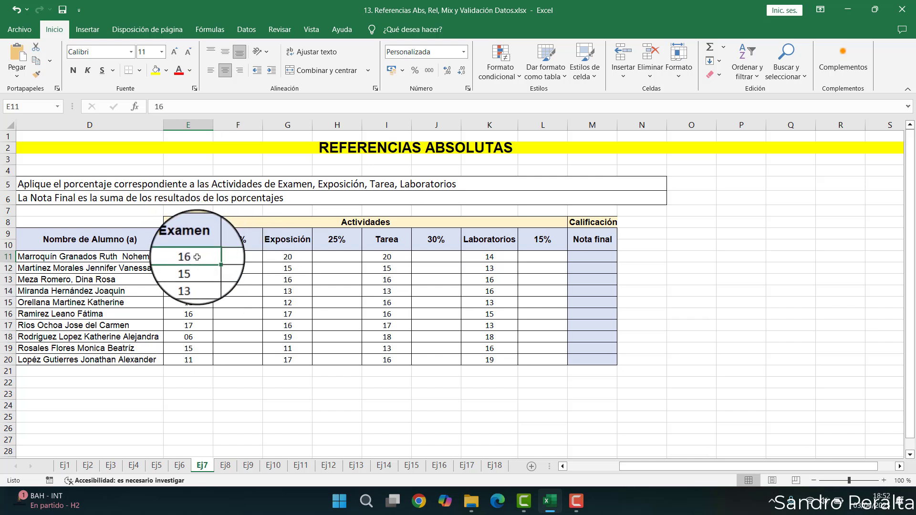
left_click(243, 258)
type("=")
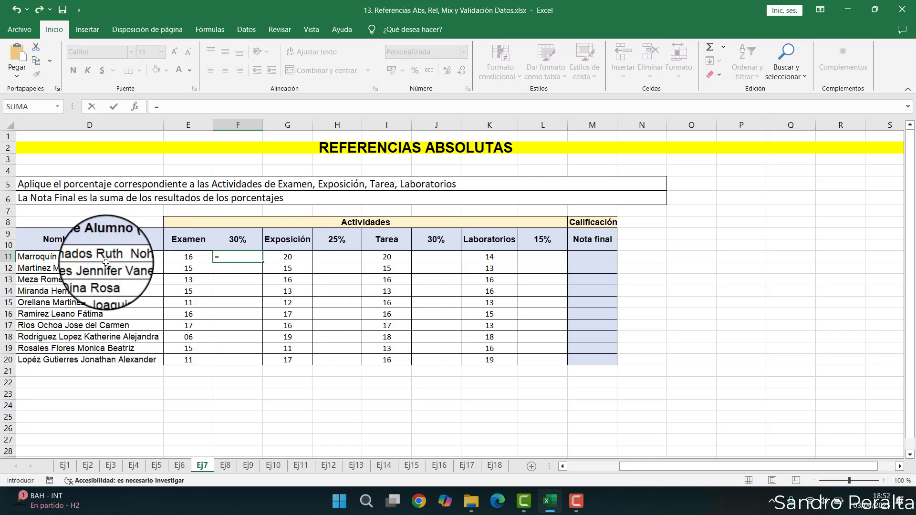
key("Escape")
- Start a formula in F11 for the exam's 30% share, referencing the Examen score in E11
scroll(106, 262, "up", 3, "ctrl")
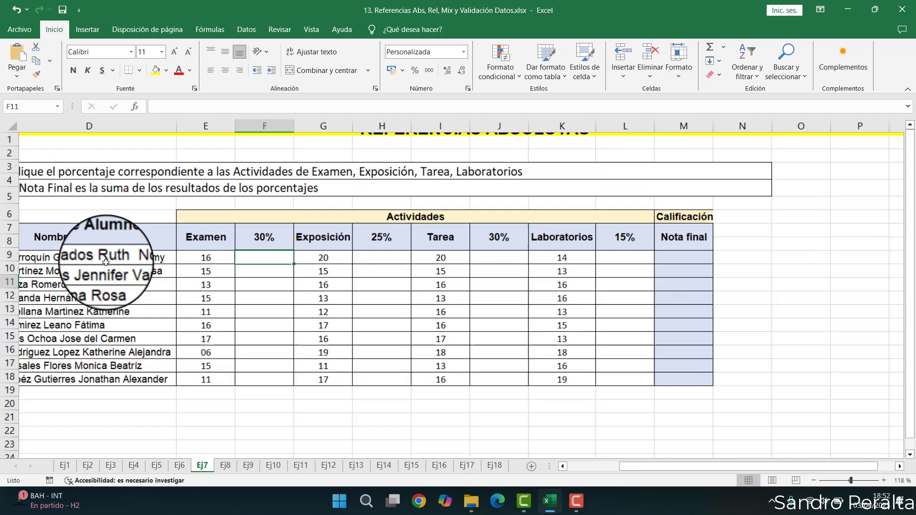
key("Left")
scroll(105, 262, "left", 2)
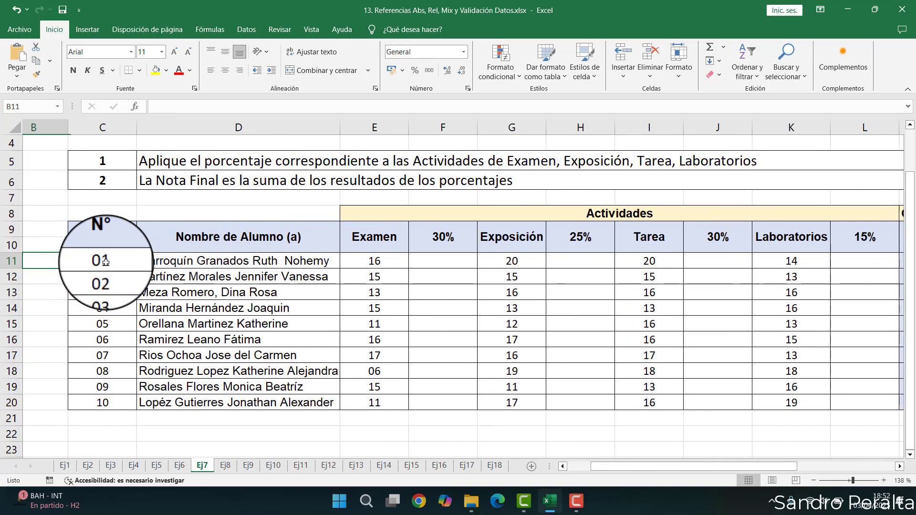
key("Right")
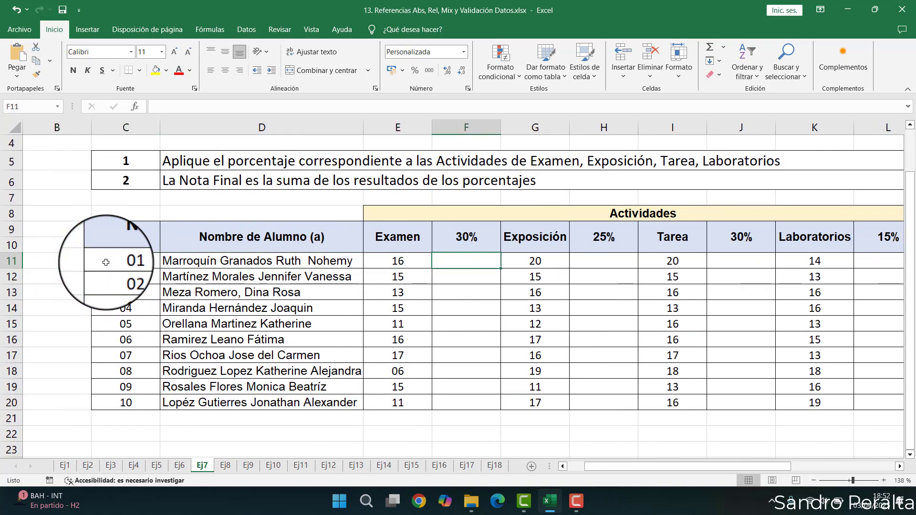
type("=")
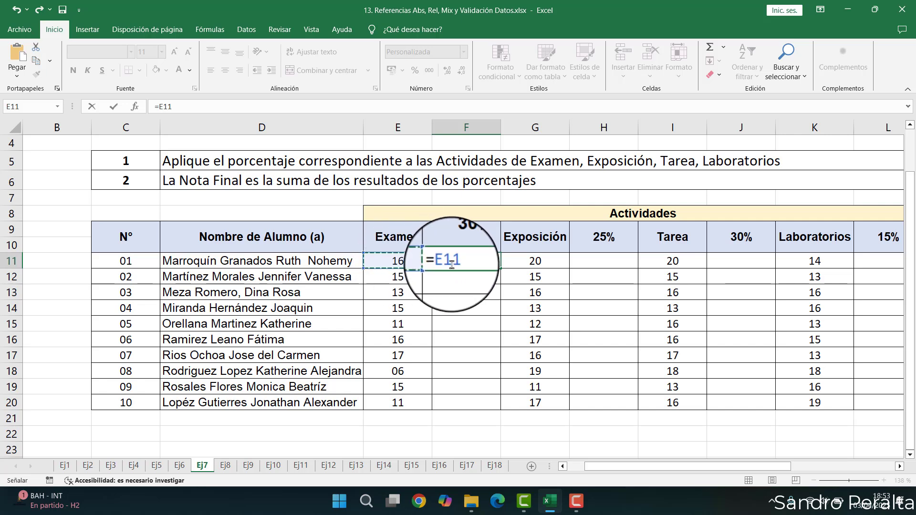
left_click_drag(461, 261, 442, 261)
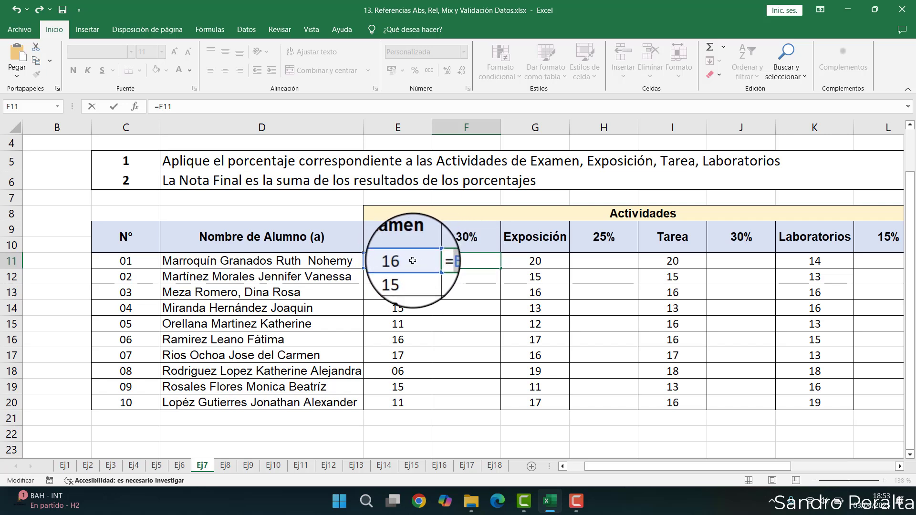
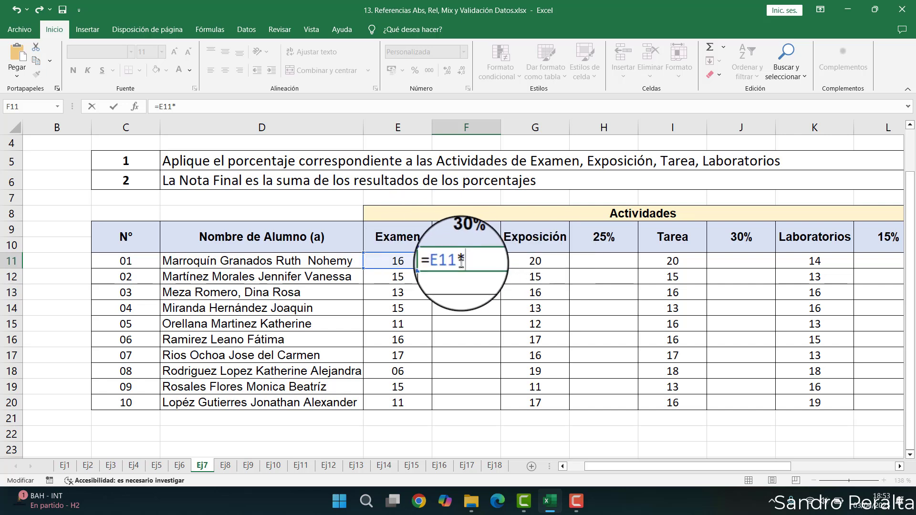
- Complete F11's formula as =E11*F9 and fill it down one row to F12
left_click(463, 234)
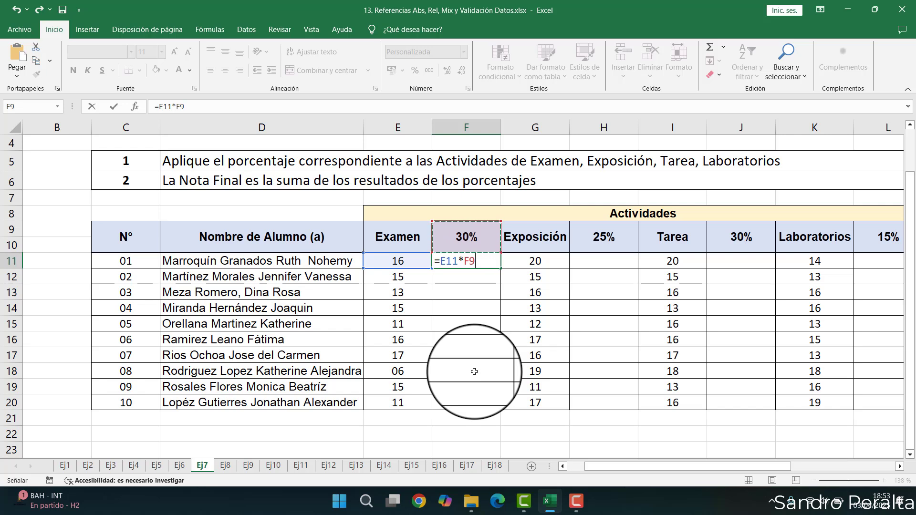
key("Return")
left_click(470, 261)
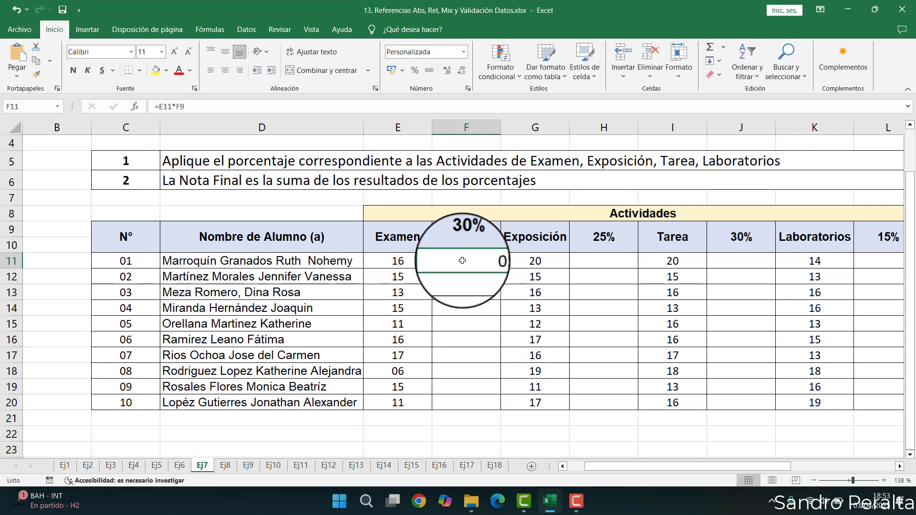
left_click(406, 262)
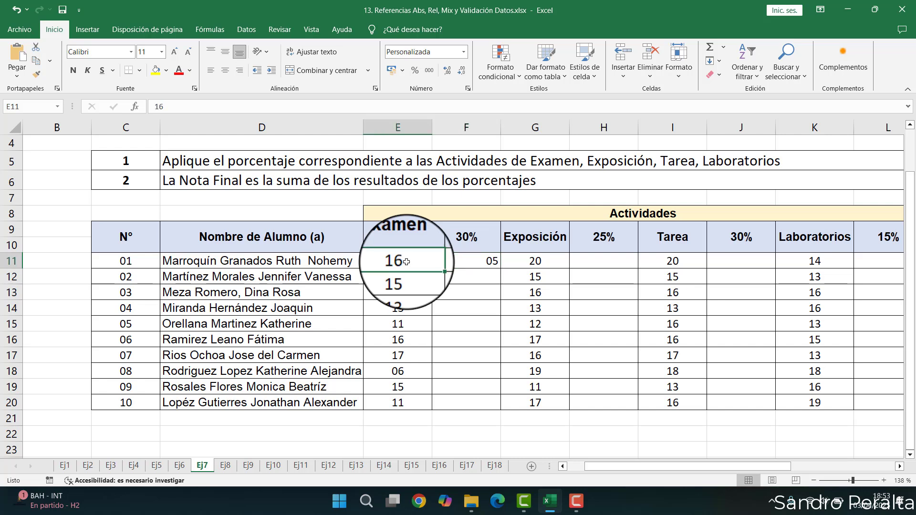
left_click(482, 265)
left_click_drag(501, 269, 499, 282)
- Examine F12's copied formula to see how its references shifted
left_click(475, 274)
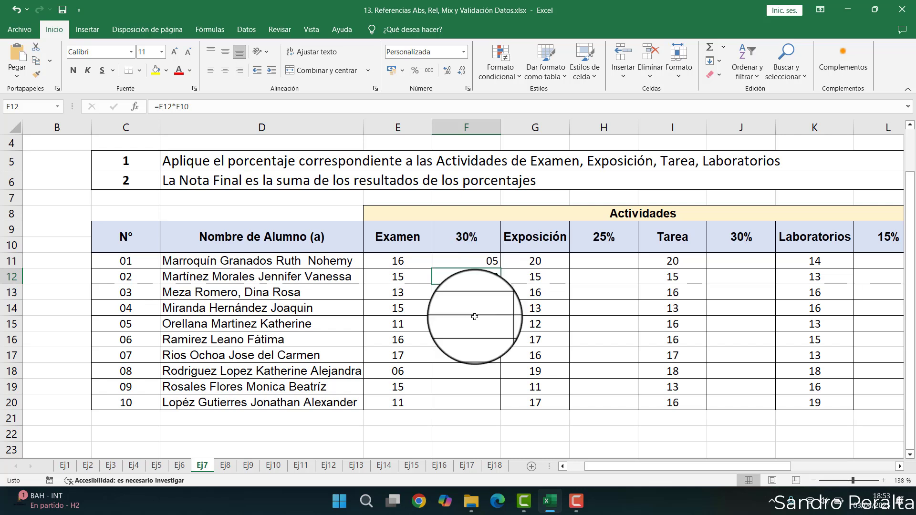
double_click(472, 275)
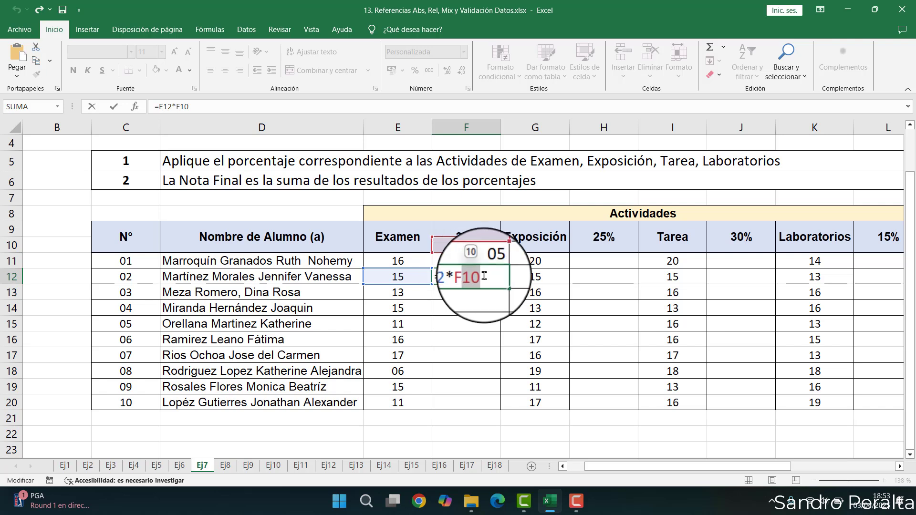
key("ctrl+Return")
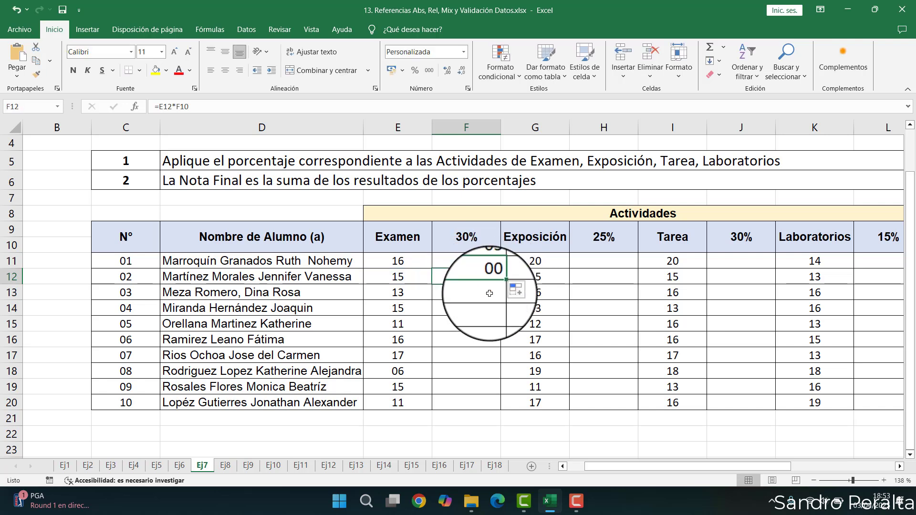
- Edit F11's formula to make the percentage reference absolute, giving =E11*$F$9
left_click(480, 259)
double_click(489, 261)
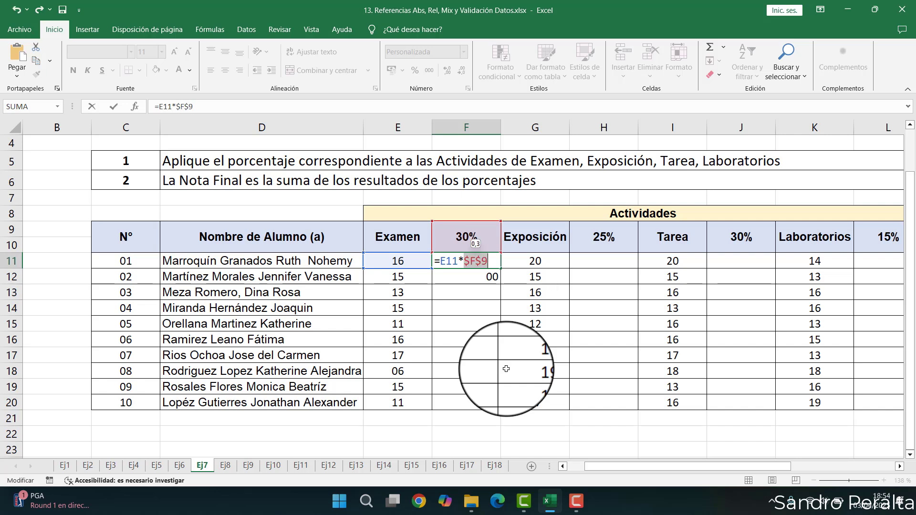
left_click(492, 263)
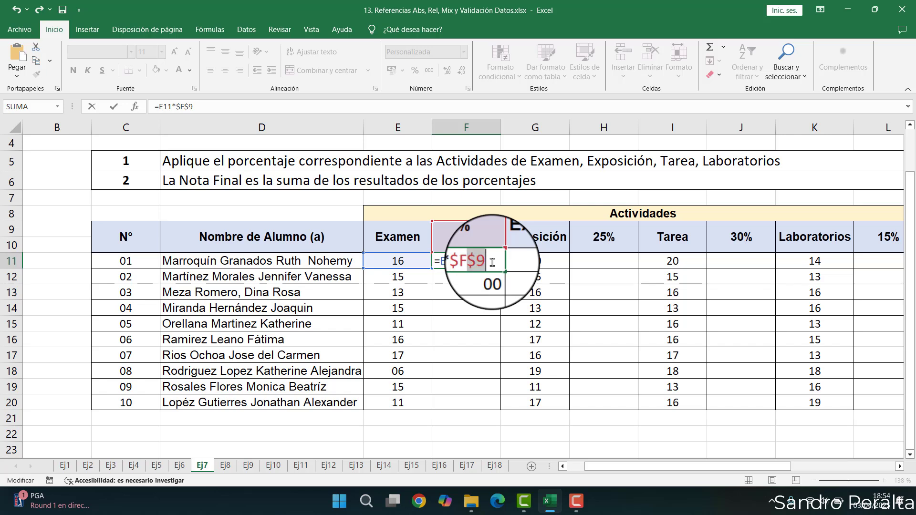
left_click(494, 260)
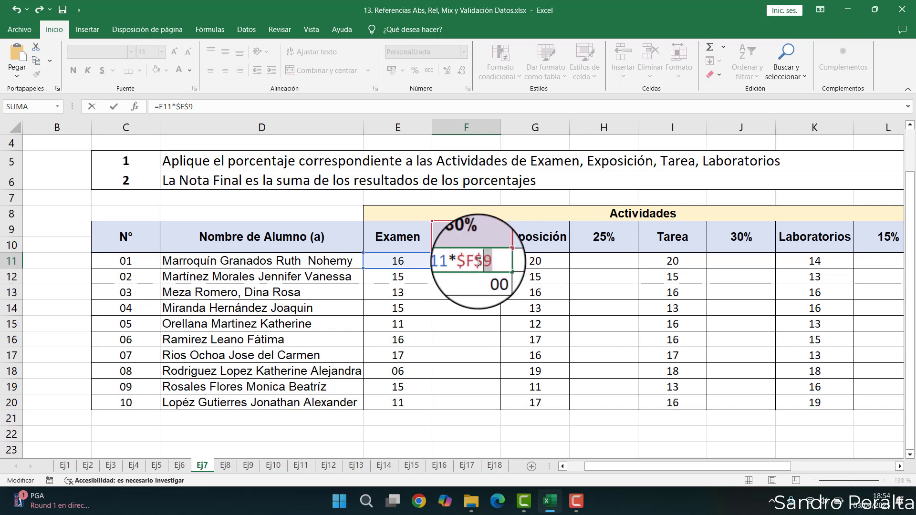
key("Return")
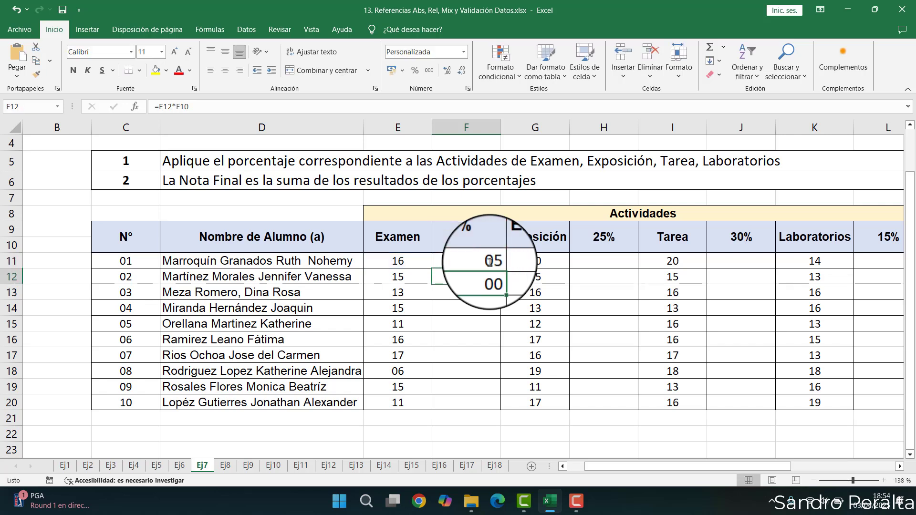
- Fill F11's formula down to F20 and check the copied formula in F20
left_click(493, 261)
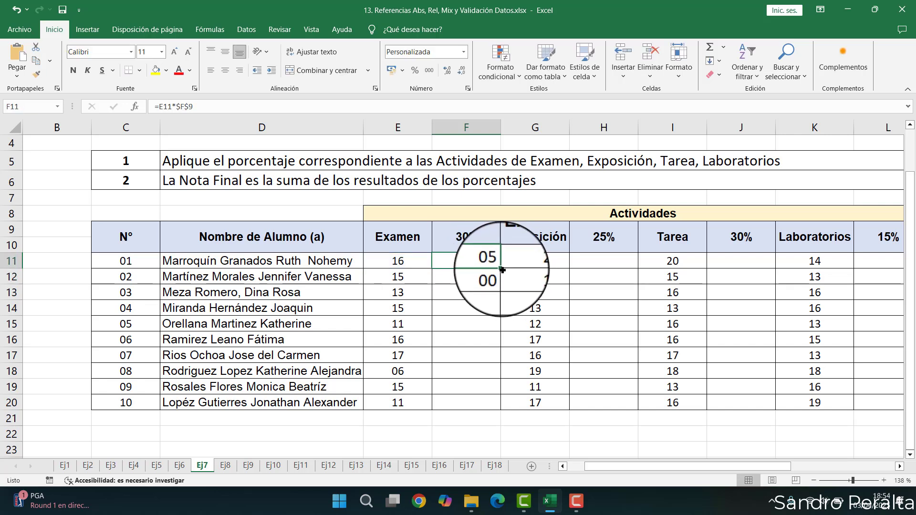
left_click_drag(502, 270, 497, 312)
left_click_drag(492, 408, 493, 408)
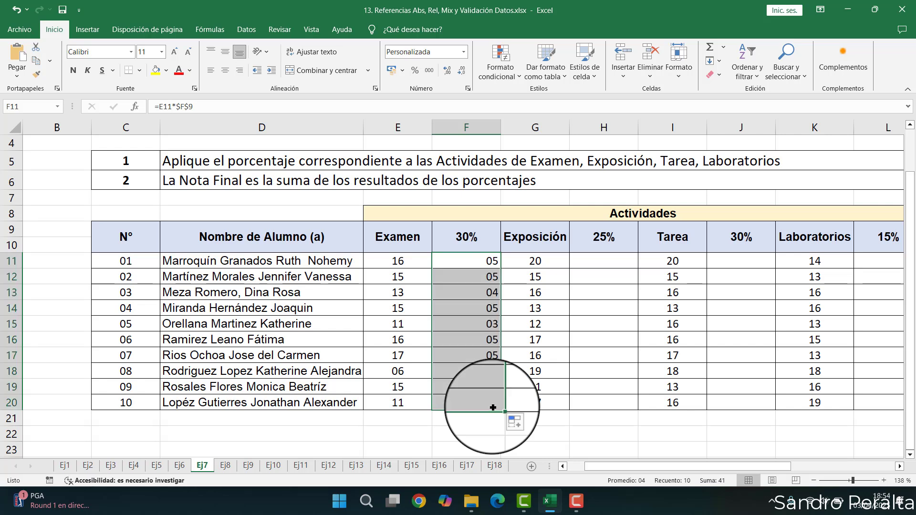
left_click(463, 403)
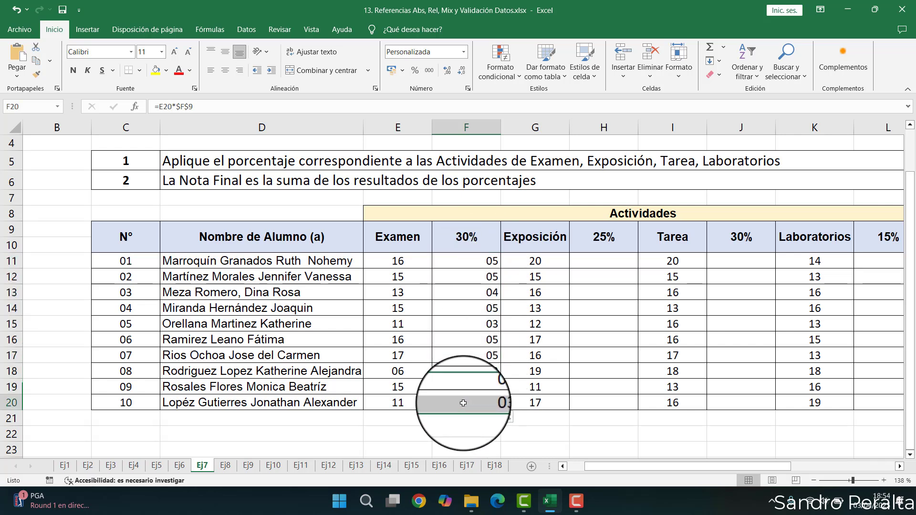
double_click(469, 403)
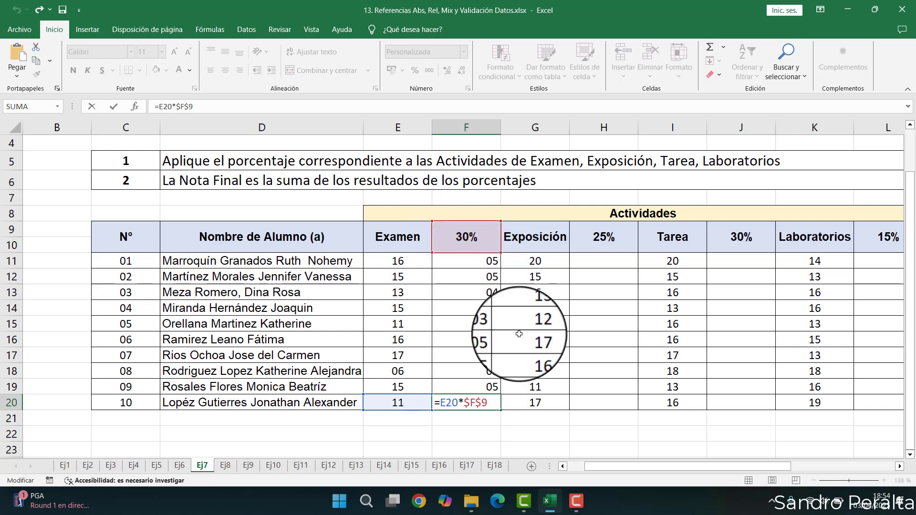
key("ctrl+Return")
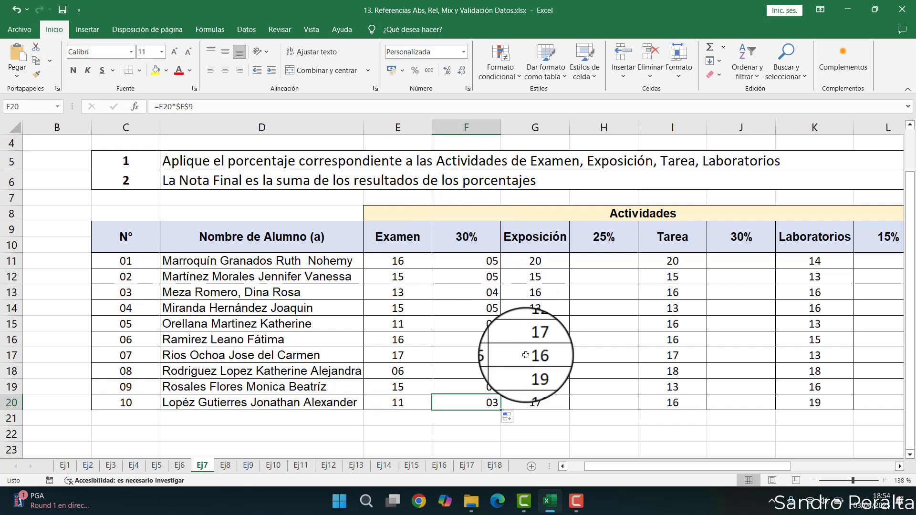
- Enter =G11*$H$9 in H11 for the Exposición 25% share and fill it down to H20
left_click(613, 263)
type("=")
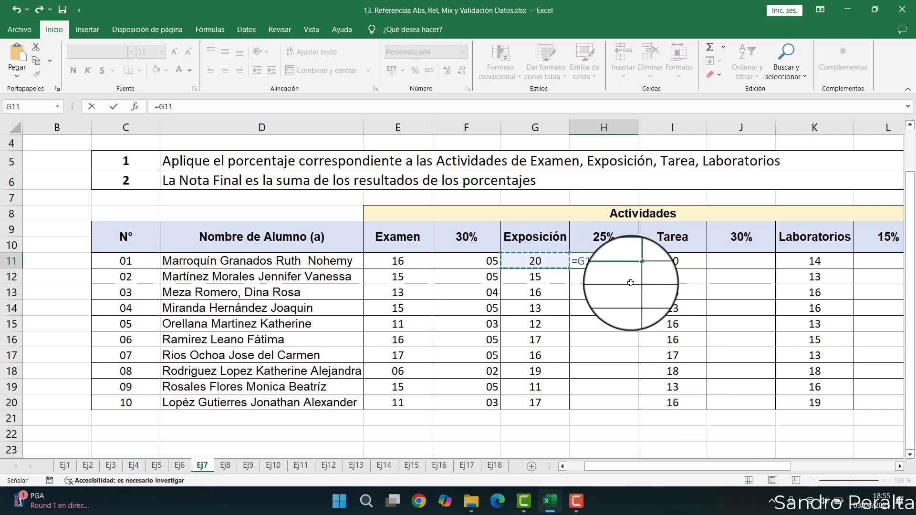
left_click(601, 231)
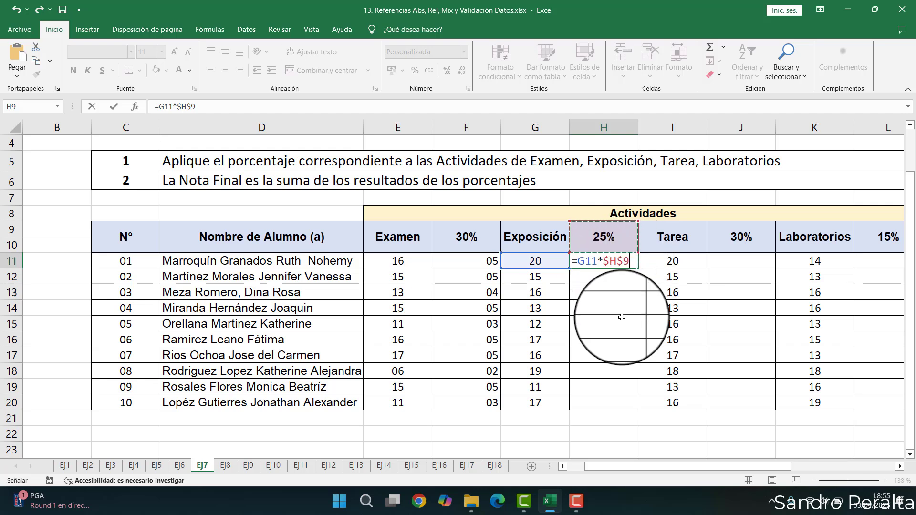
key("Return")
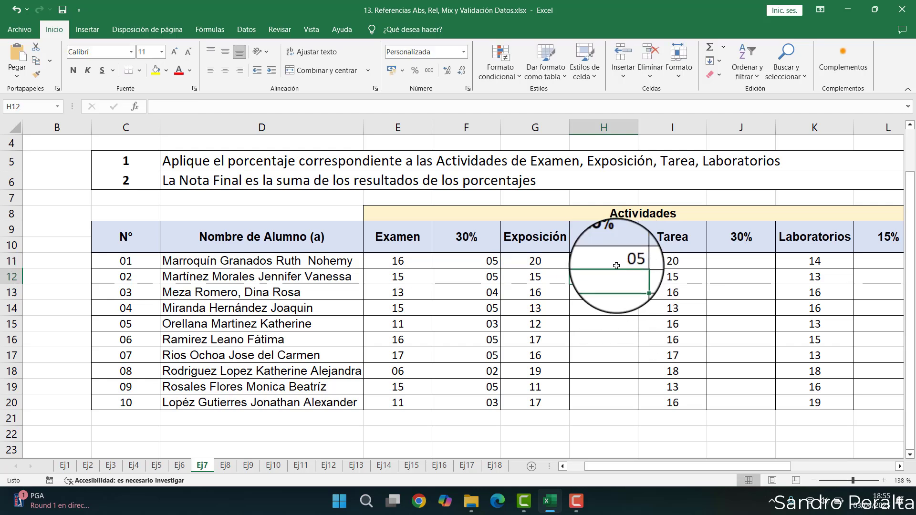
double_click(638, 271)
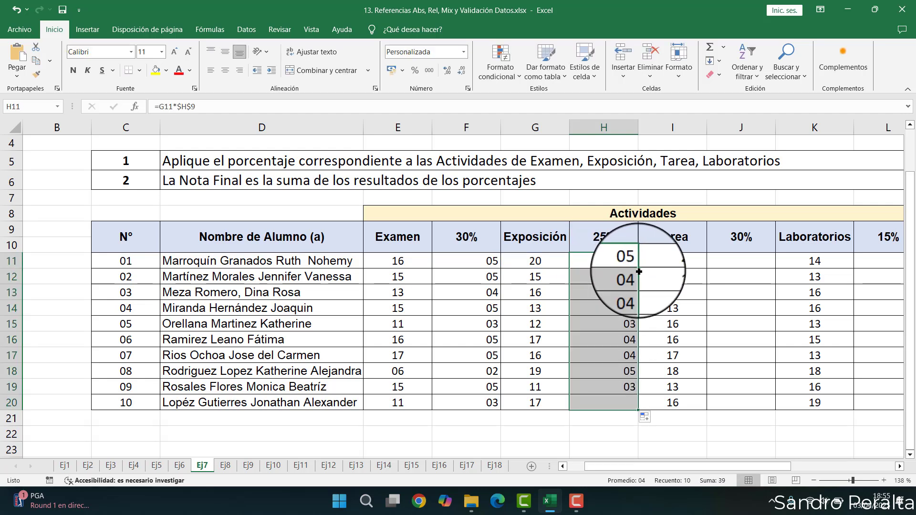
- Enter =I11*$J$9 in J11 for the Tarea 30% share and fill it down to J20
left_click(736, 260)
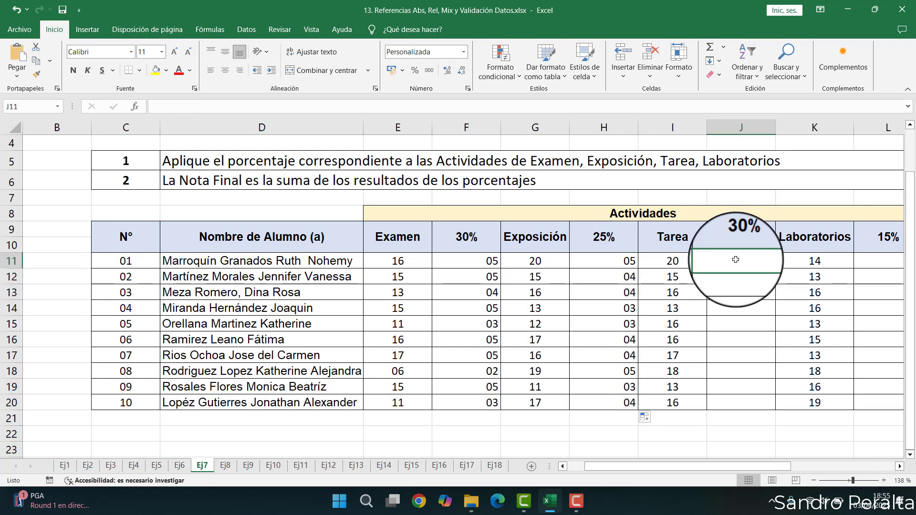
type("=")
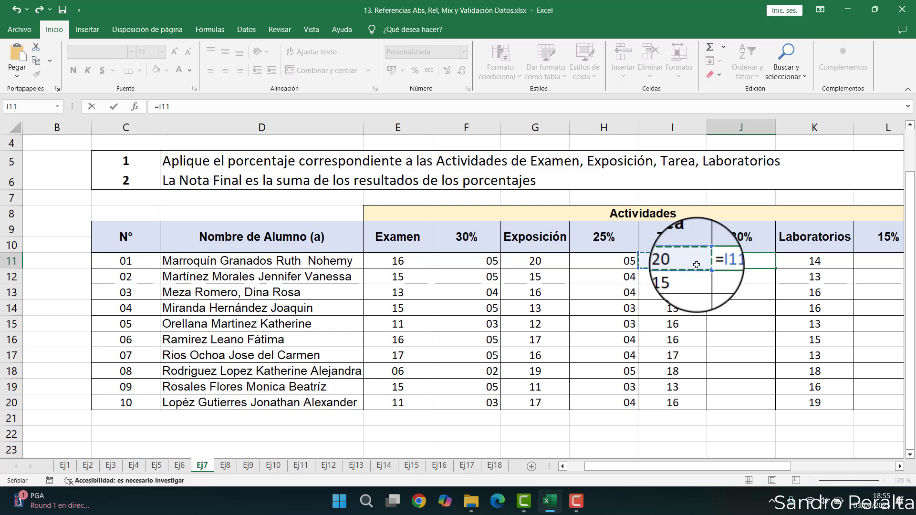
left_click(741, 236)
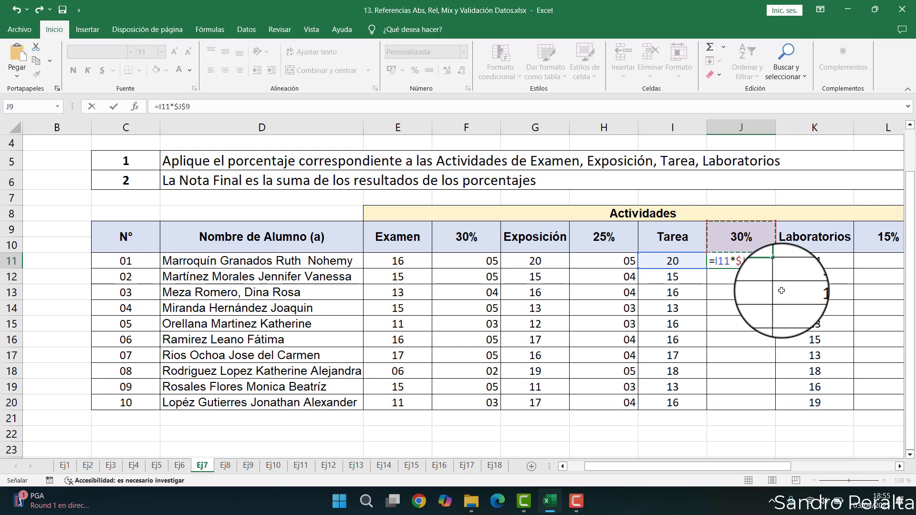
key("Return")
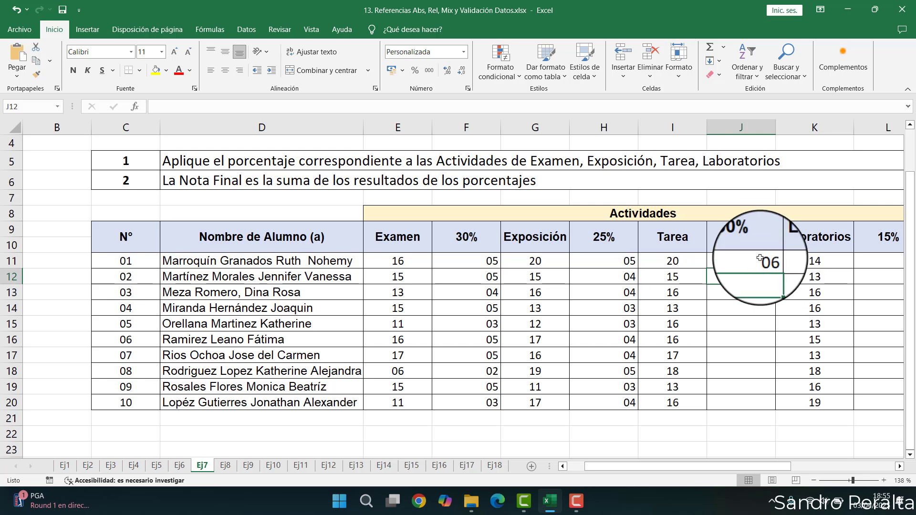
double_click(776, 269)
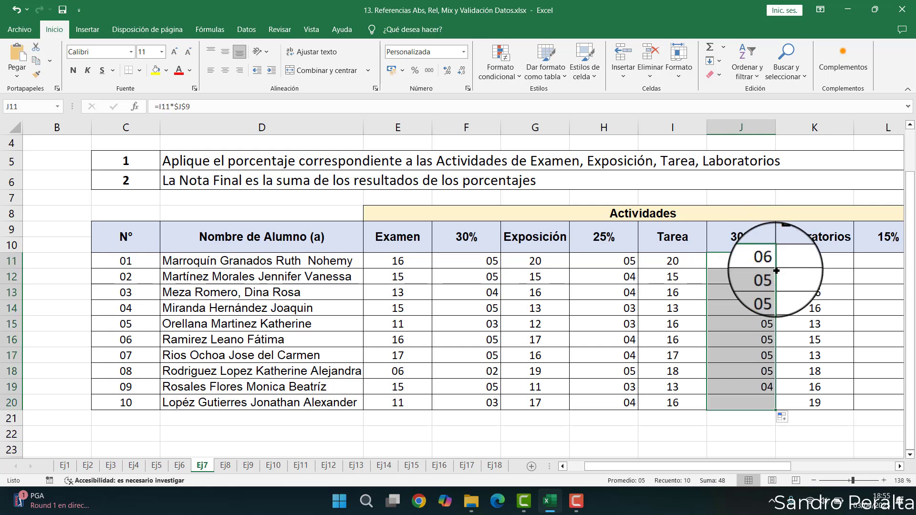
- Enter =K11*$L$9 in L11 for the Laboratorios 15% share and fill it down to L20
left_click(863, 339)
scroll(826, 334, "right", 1)
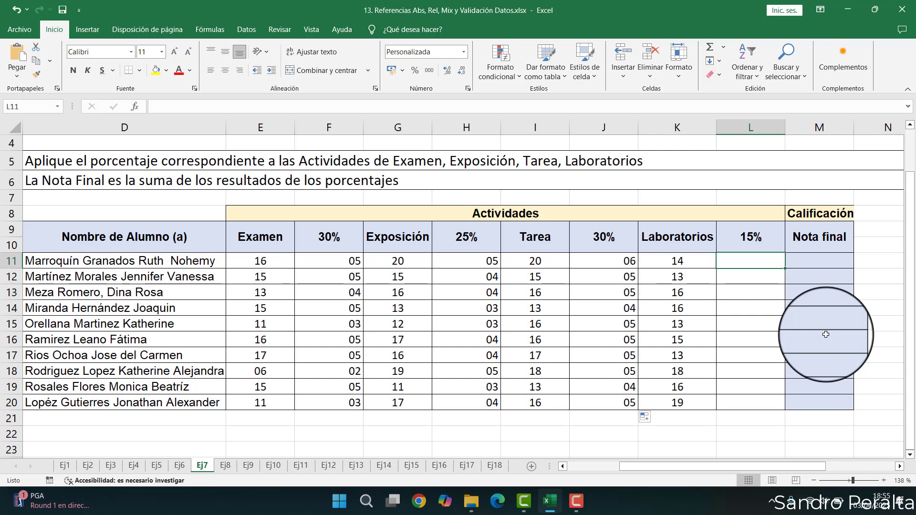
type("=K11")
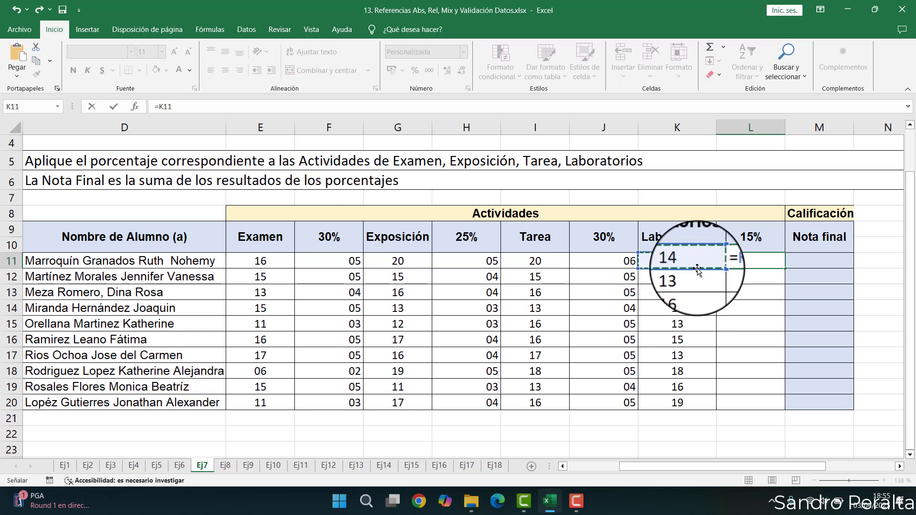
type("*")
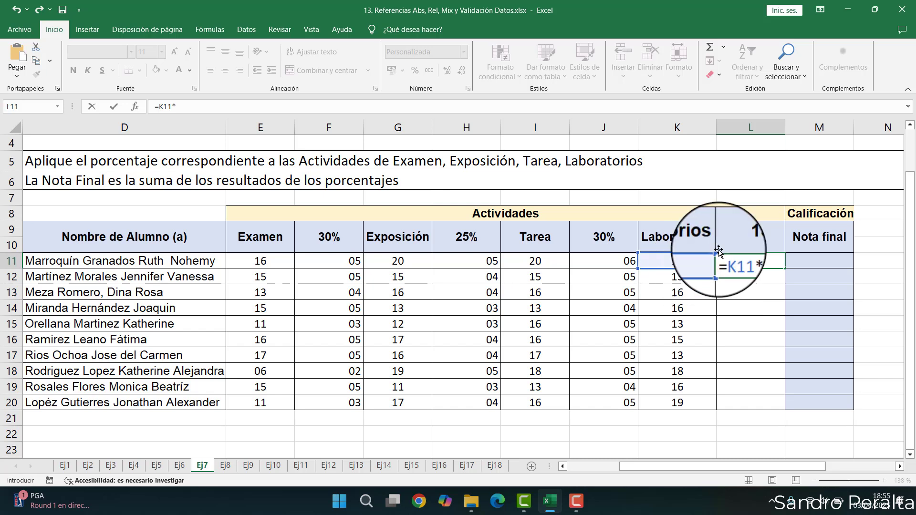
left_click(742, 232)
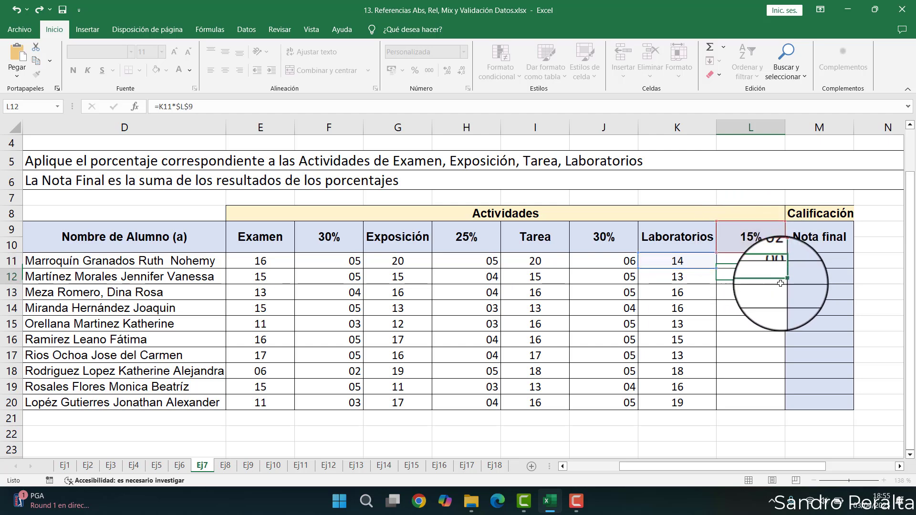
key("Return")
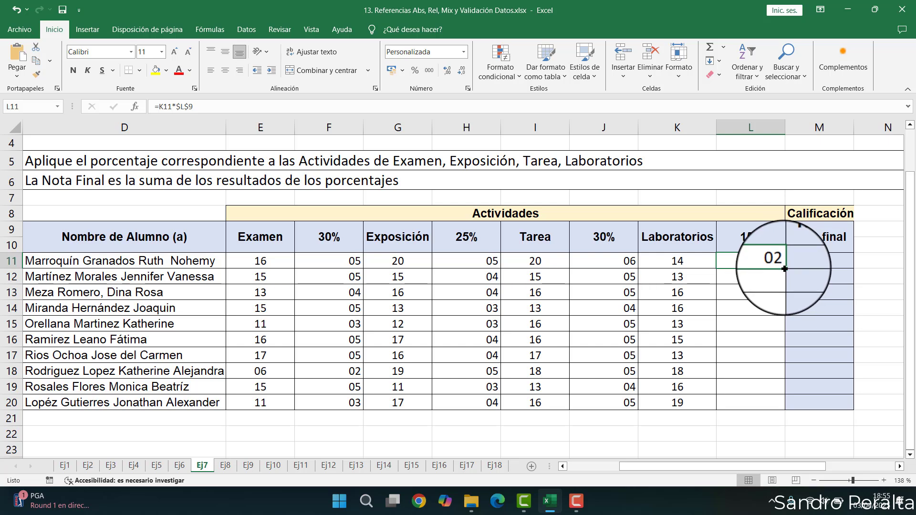
double_click(790, 270)
- Check the copied formula in L20
left_click(747, 400)
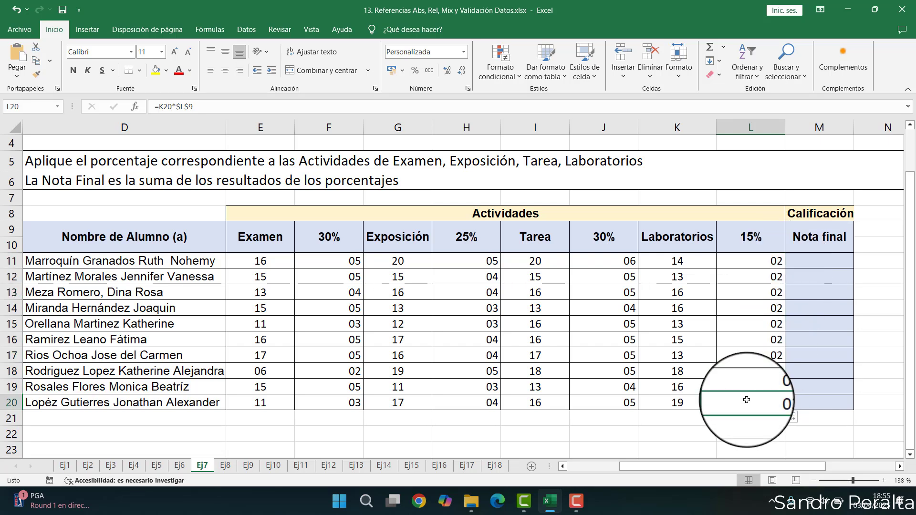
double_click(747, 400)
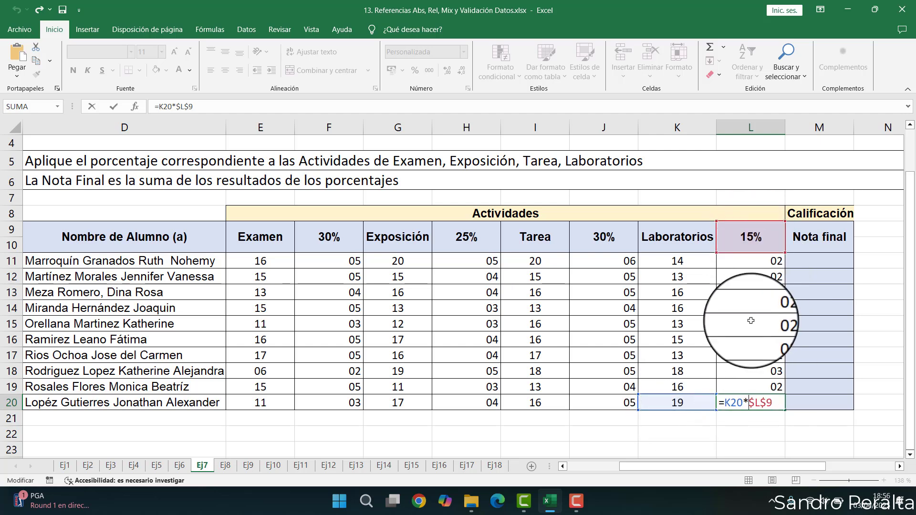
key("Escape")
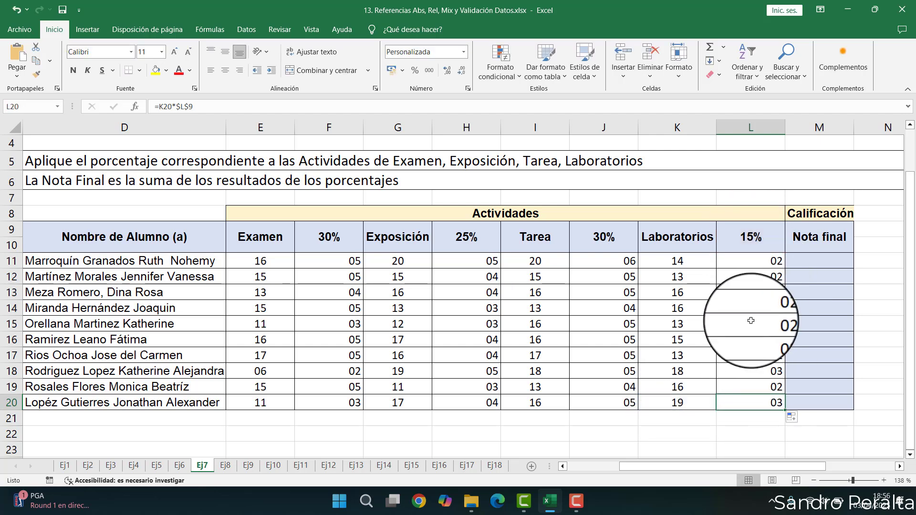
- Enter =F11+H11+J11+L11 in M11 for the Nota final and fill it down to M20
left_click(797, 262)
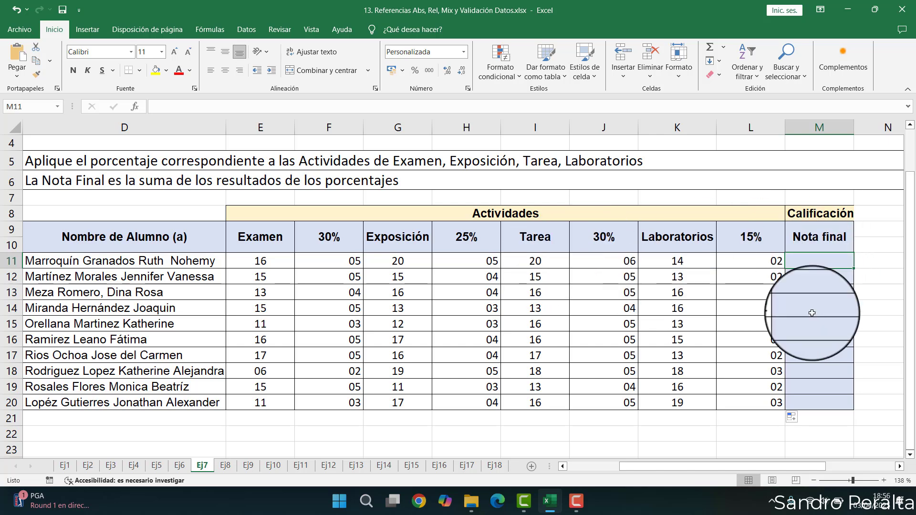
type("=")
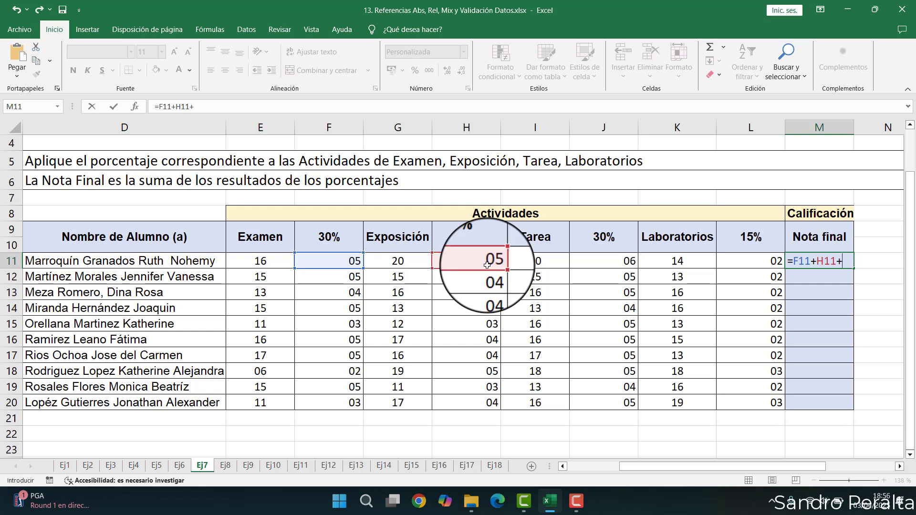
left_click(602, 260)
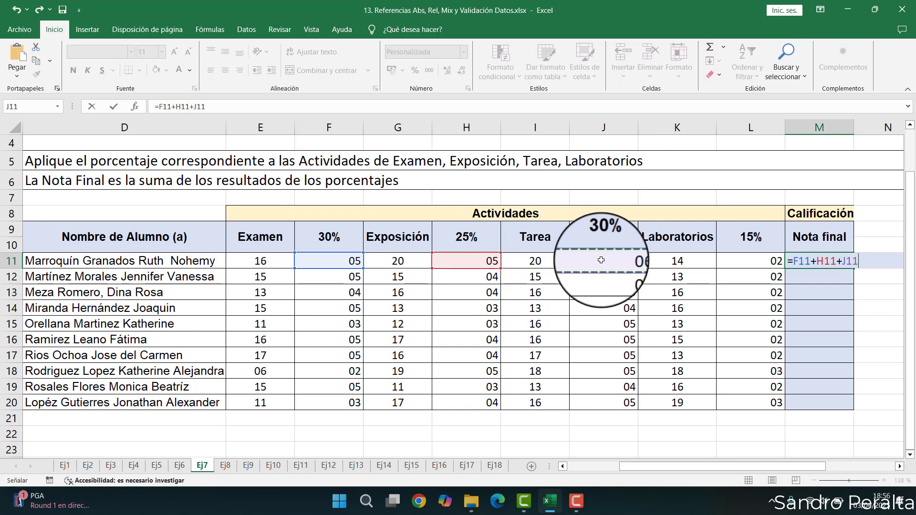
left_click(728, 260)
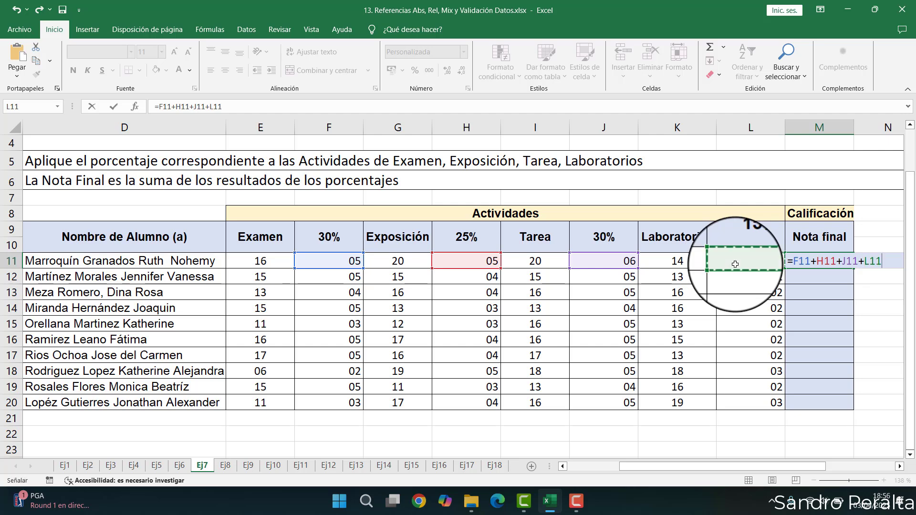
key("Return")
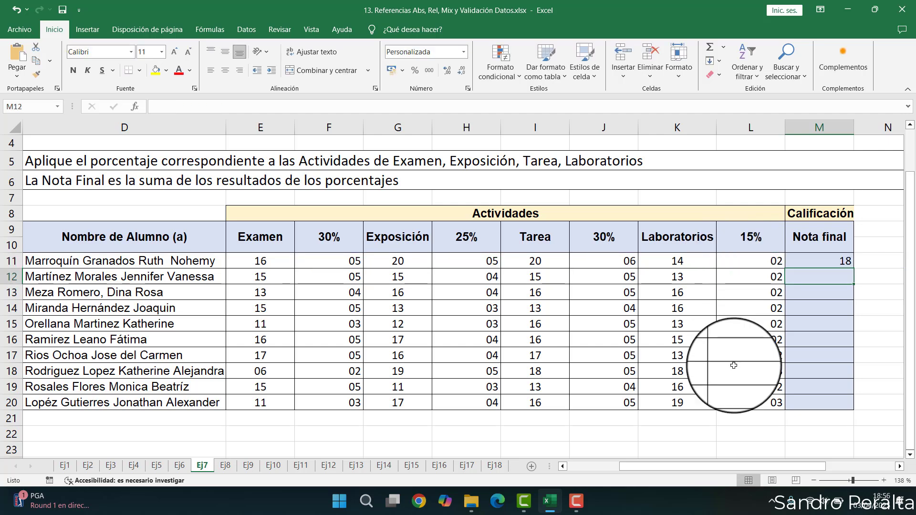
left_click(835, 259)
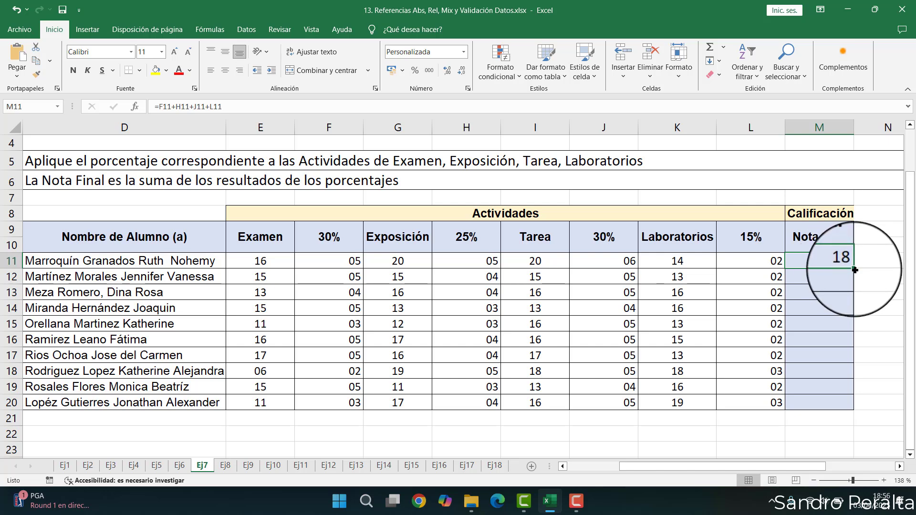
double_click(855, 270)
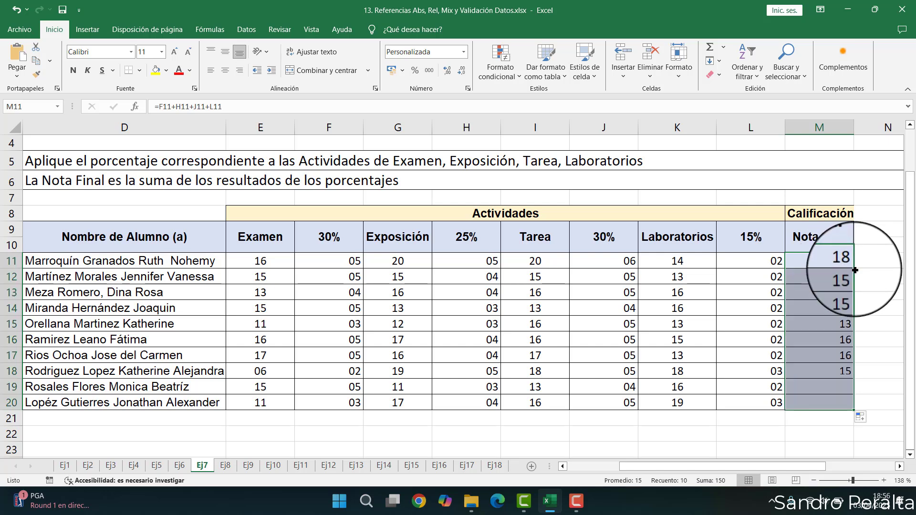
- Check the copied formula in M20
double_click(821, 400)
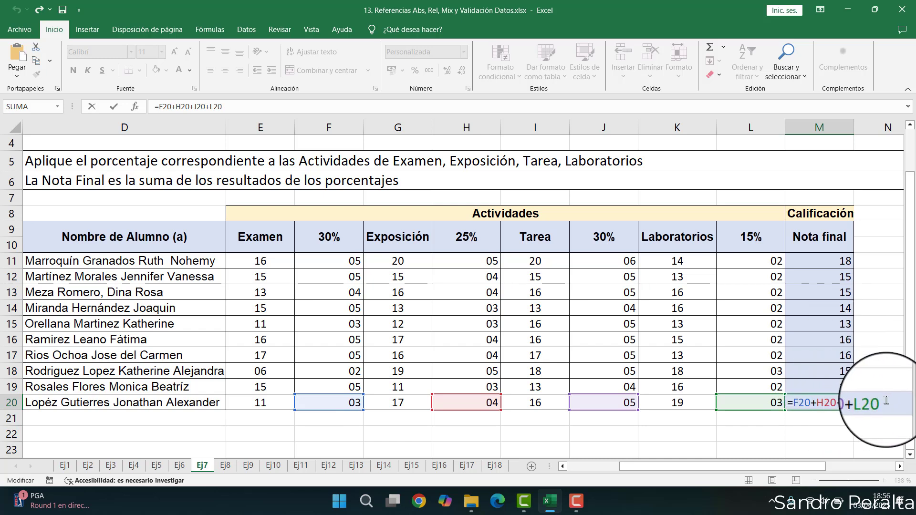
left_click_drag(853, 402, 793, 403)
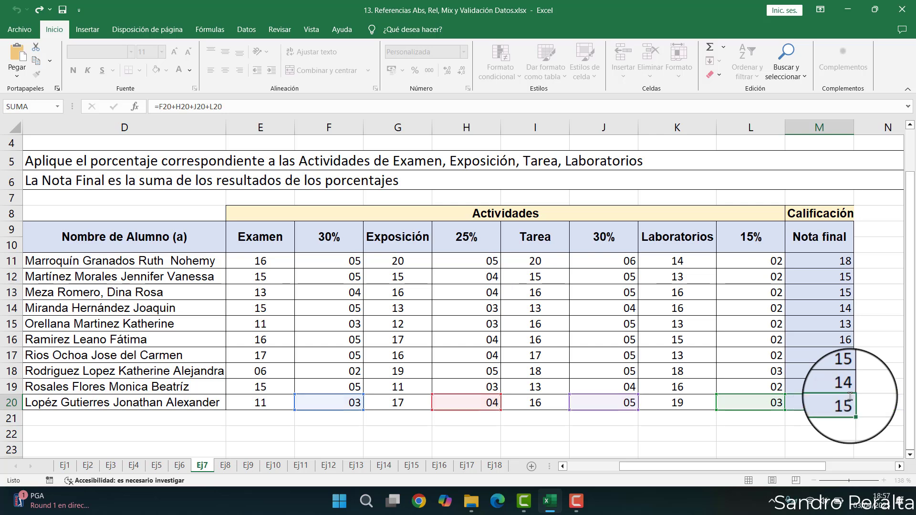
key("Escape")
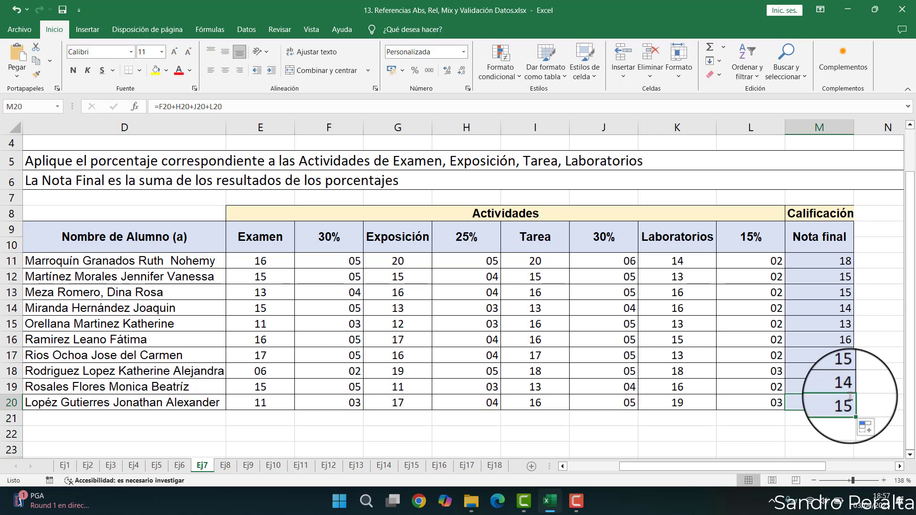
- Switch to sheet Ej9 and examine the Importe columns, the Total Descuento columns and the %Descuento cell
left_click(215, 468)
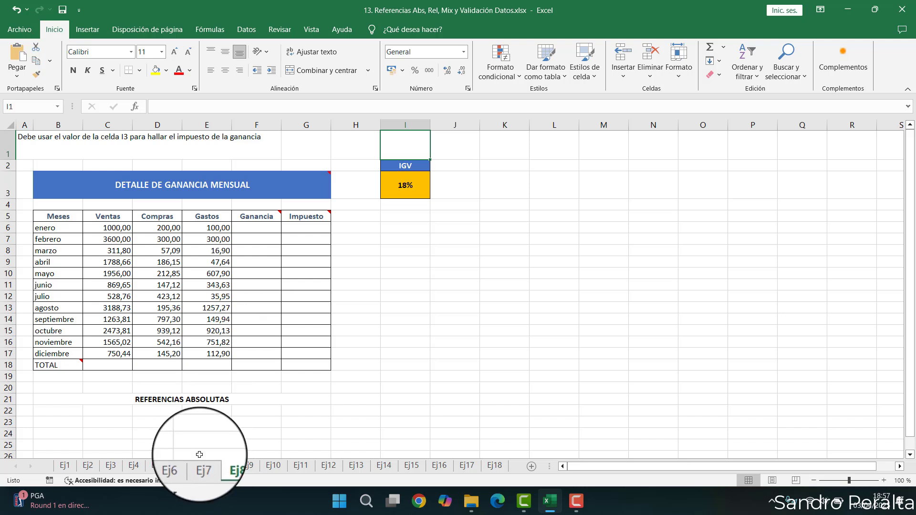
left_click(246, 466)
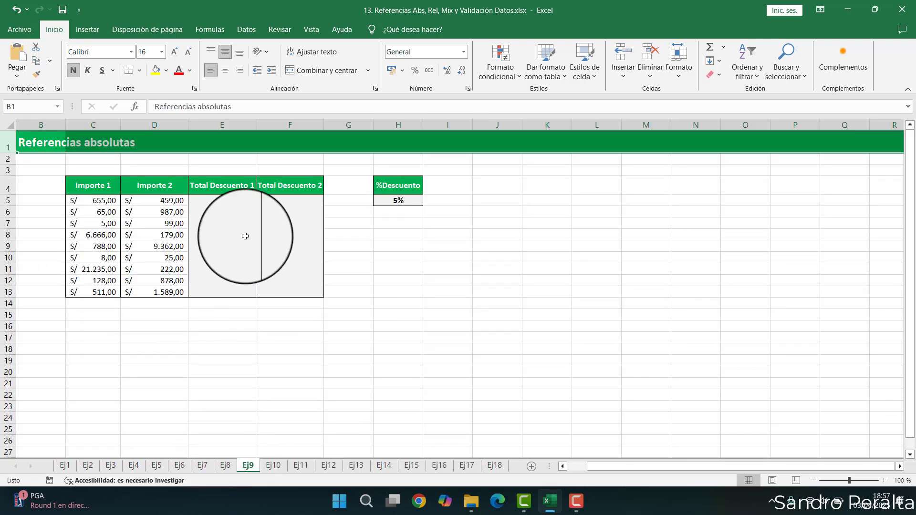
left_click(220, 202)
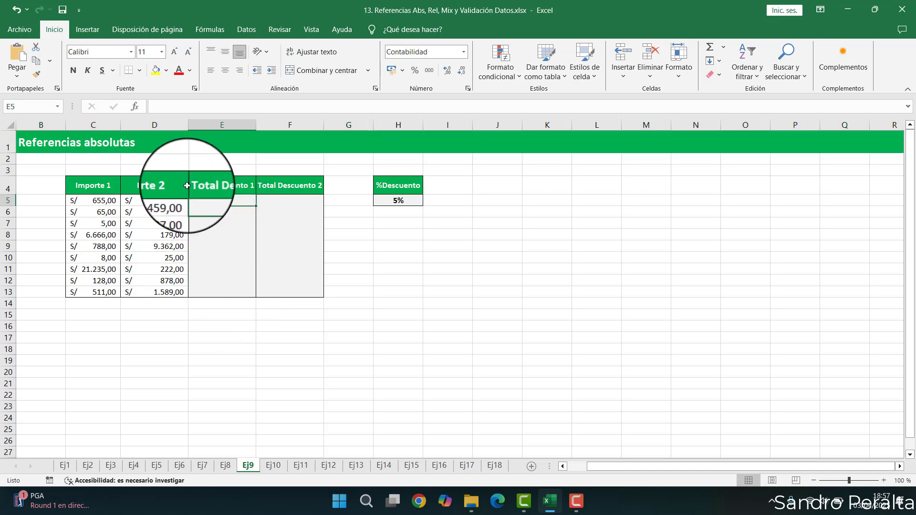
scroll(88, 188, "up", 4)
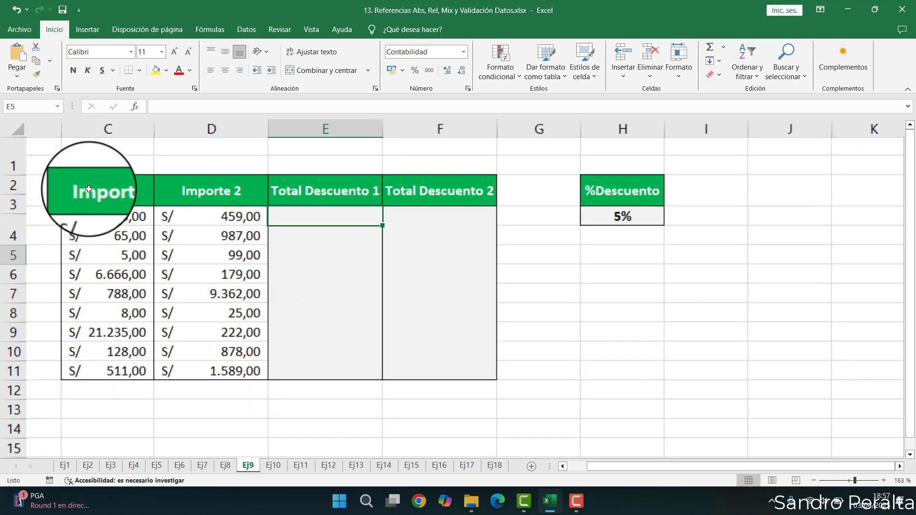
scroll(88, 189, "up", 2)
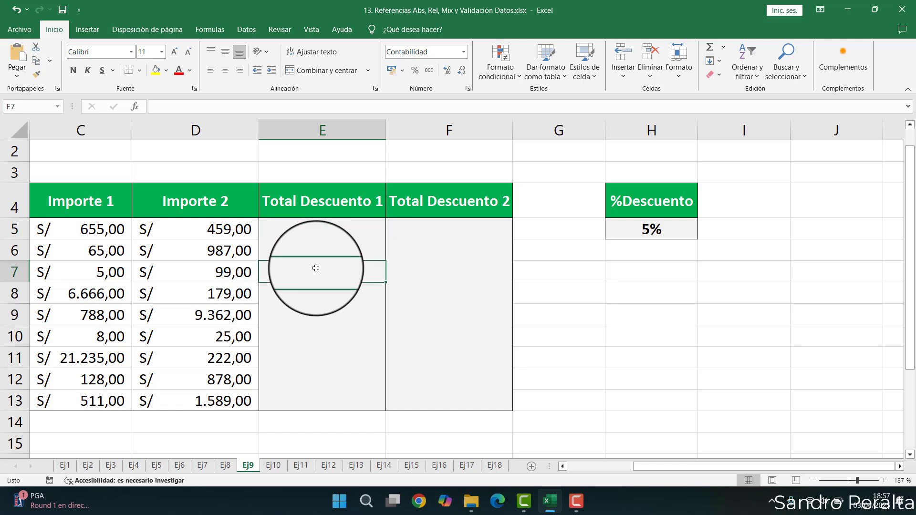
key("Left")
key("Left")
key("Left")
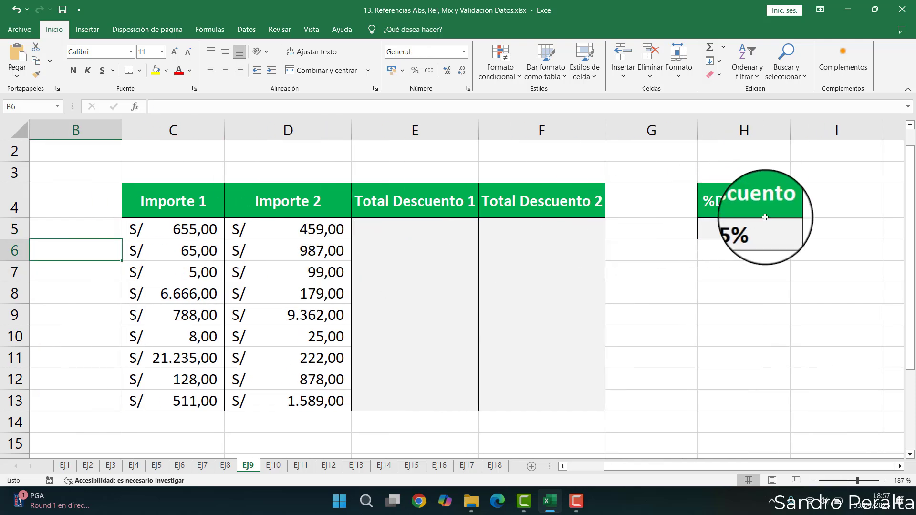
left_click(745, 224)
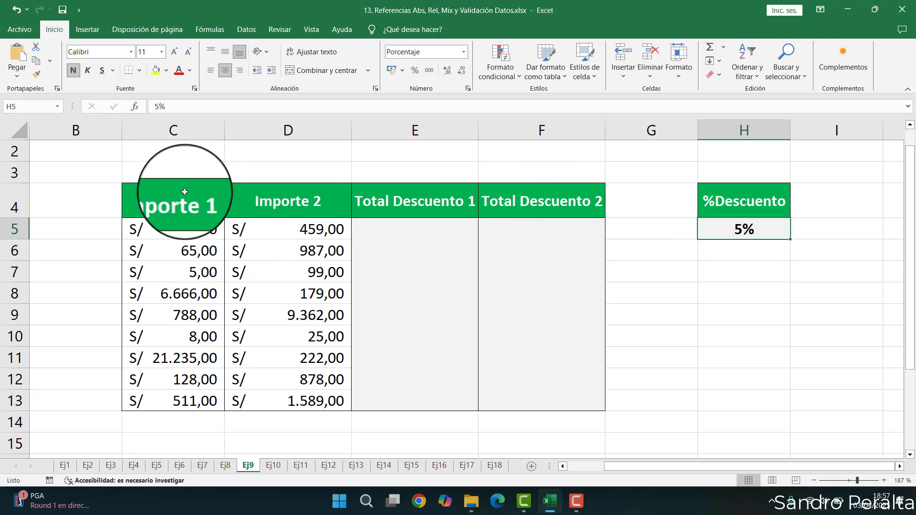
left_click(193, 205)
left_click(427, 206)
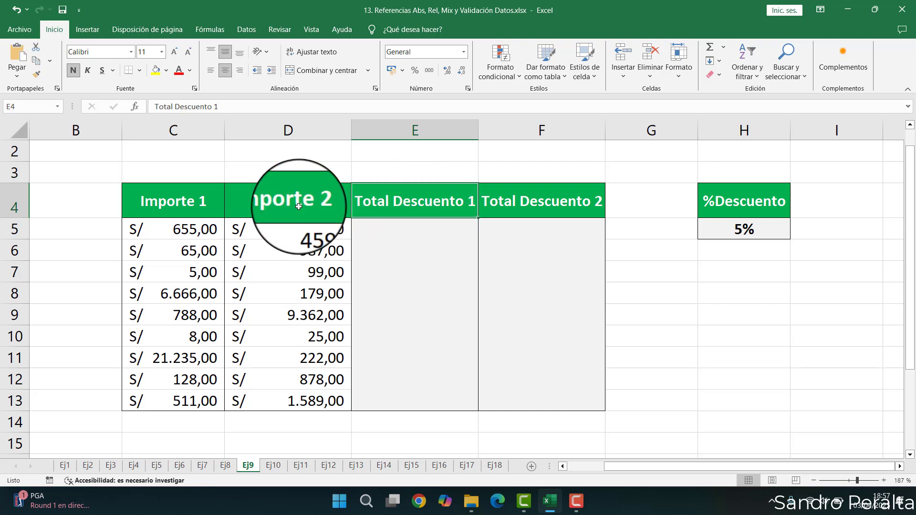
left_click(286, 196)
left_click(553, 195)
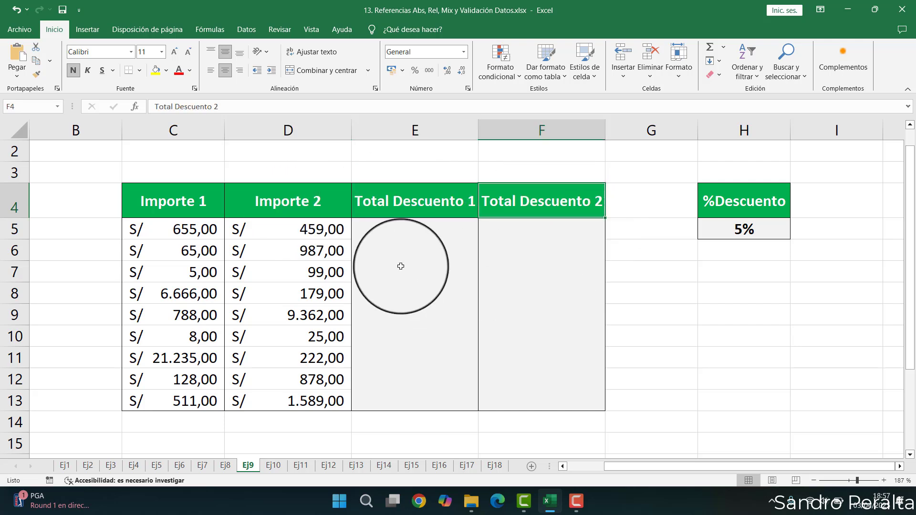
left_click(390, 233)
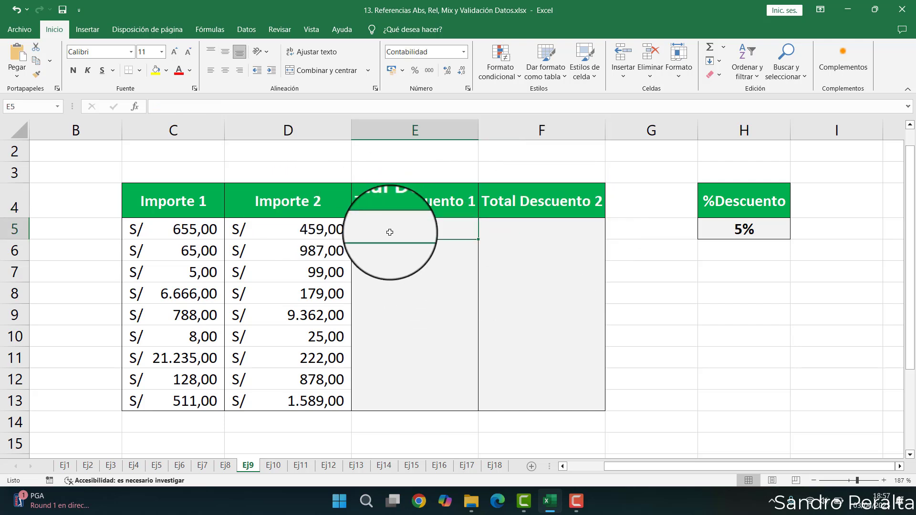
left_click(744, 230)
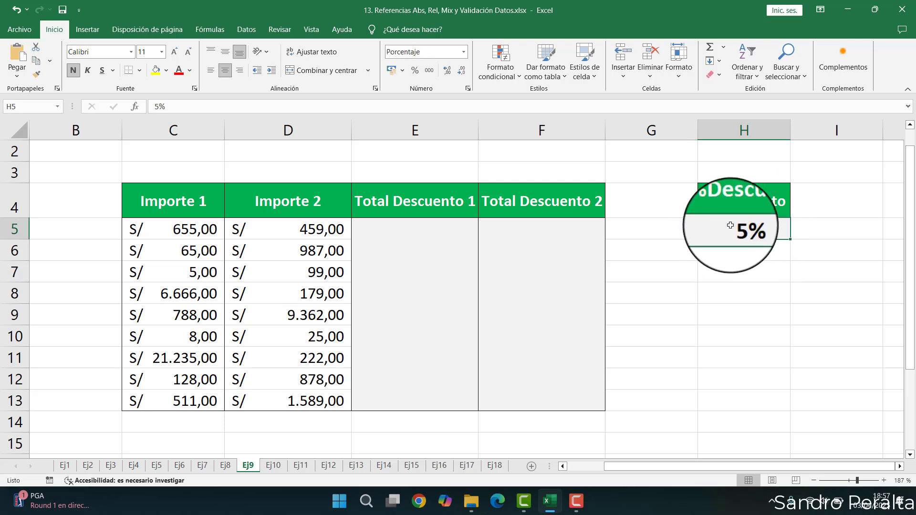
left_click(427, 223)
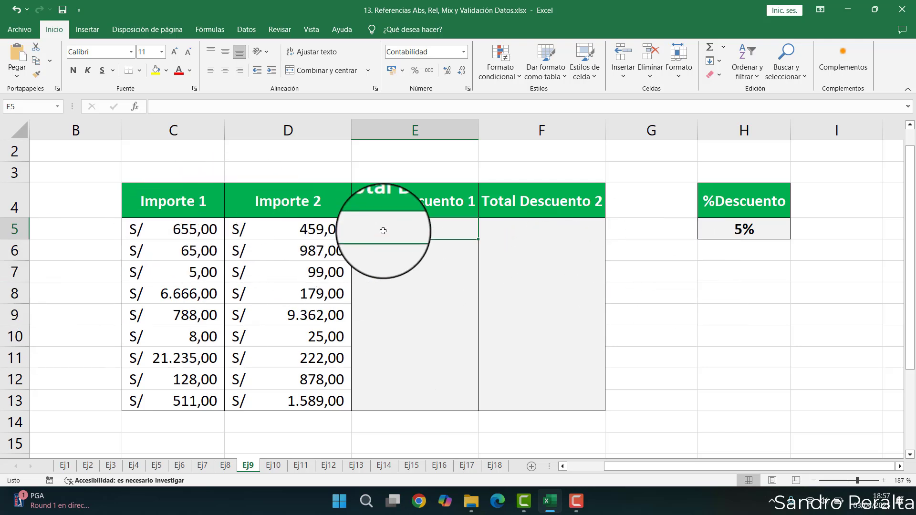
- Enter =C5*$H$5 in E5 for Total Descuento 1 and fill it down to E13
type("=")
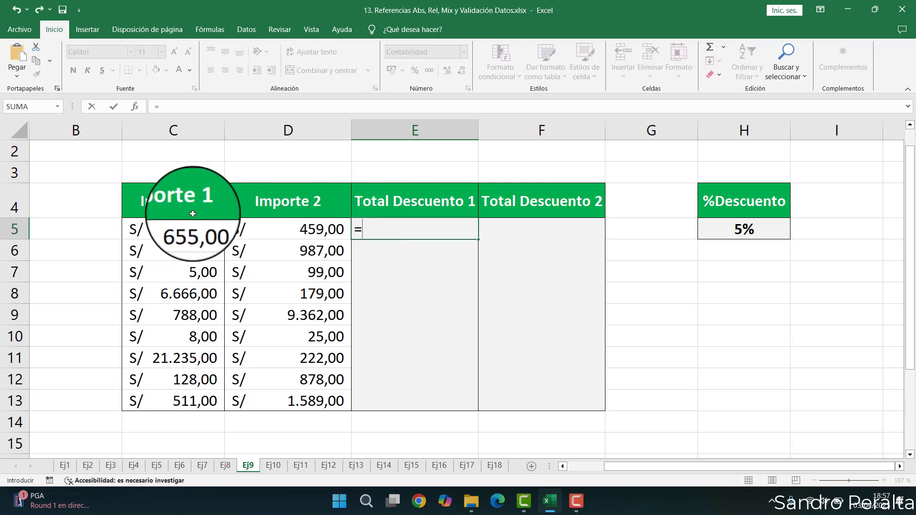
left_click(193, 226)
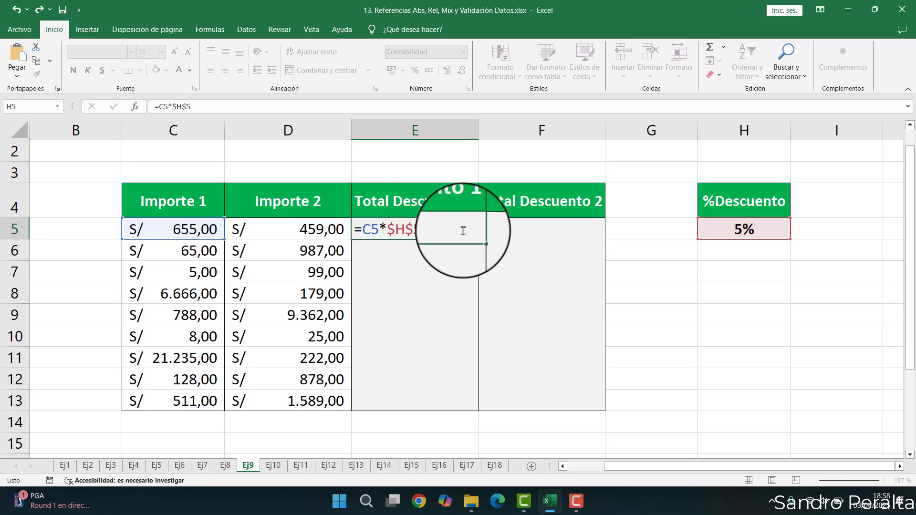
key("Return")
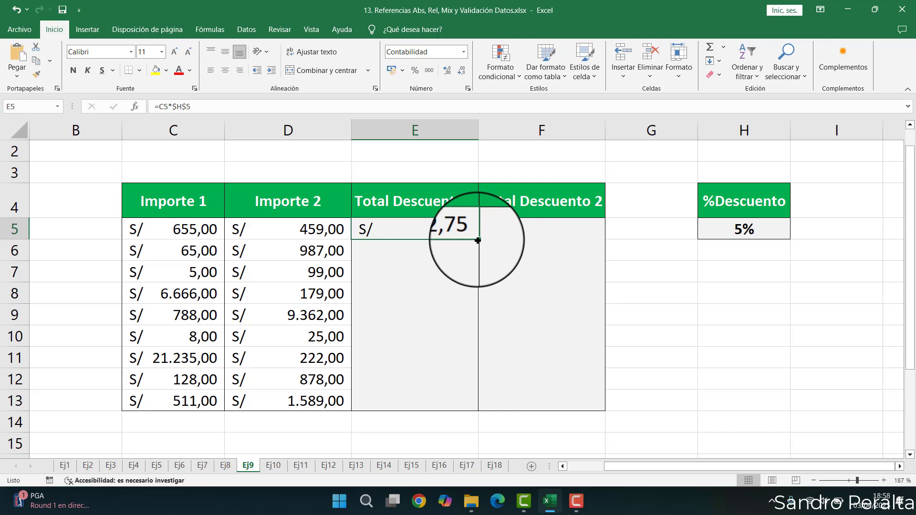
double_click(474, 237)
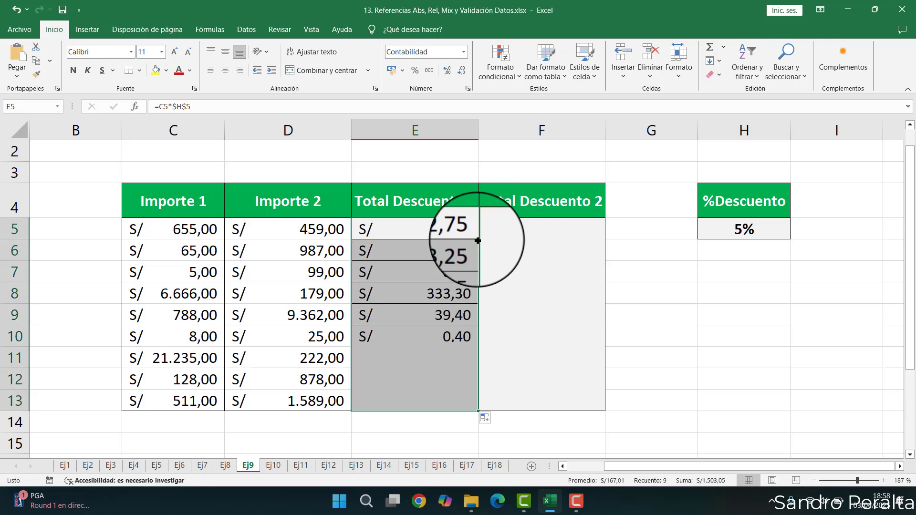
- Check the copied formula in E13
double_click(407, 400)
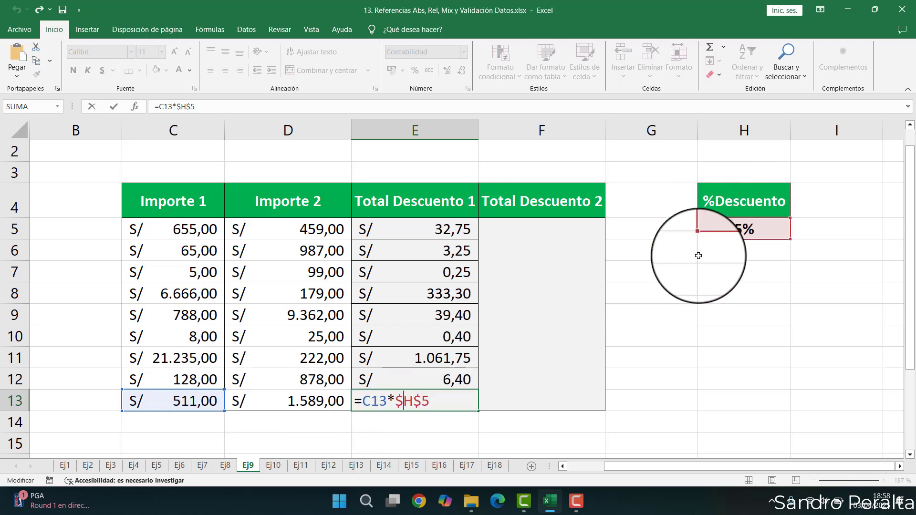
key("Return")
- Enter =D5*$H$5 in F5 for Total Descuento 2 and fill it down to F13
left_click(535, 227)
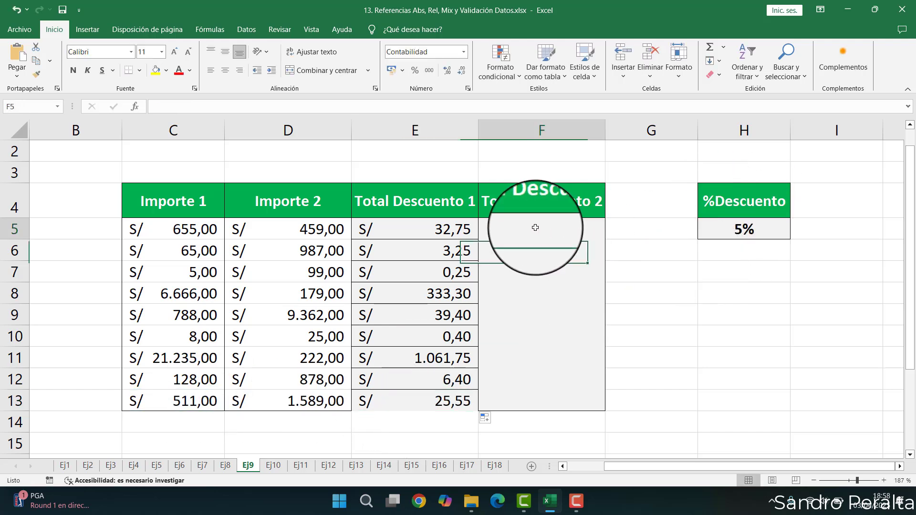
type("=")
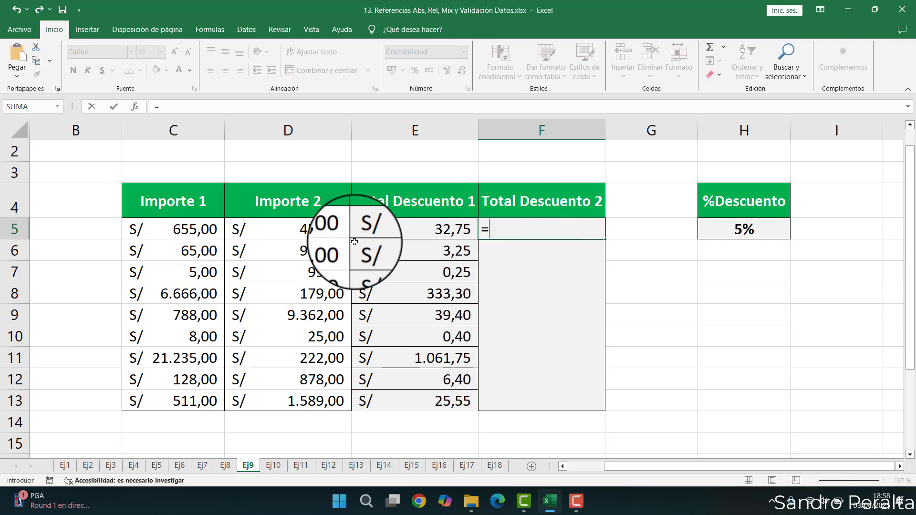
left_click(324, 229)
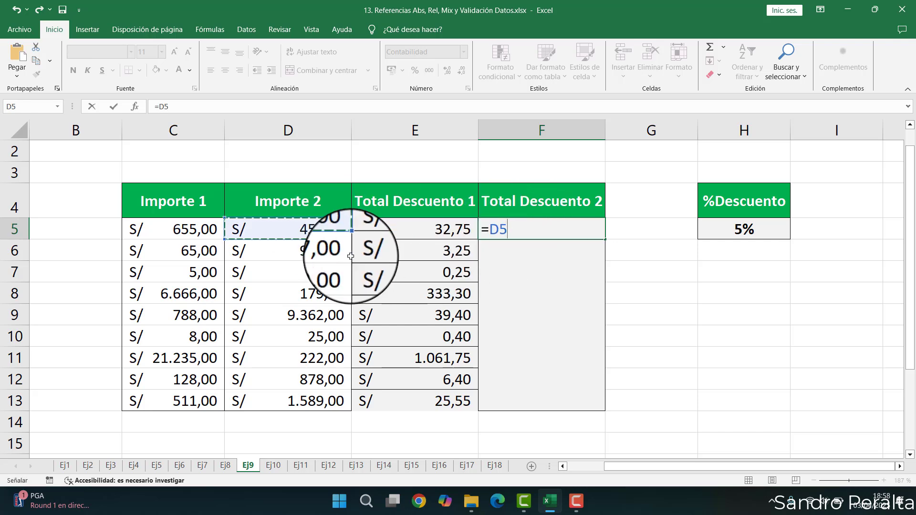
type("*")
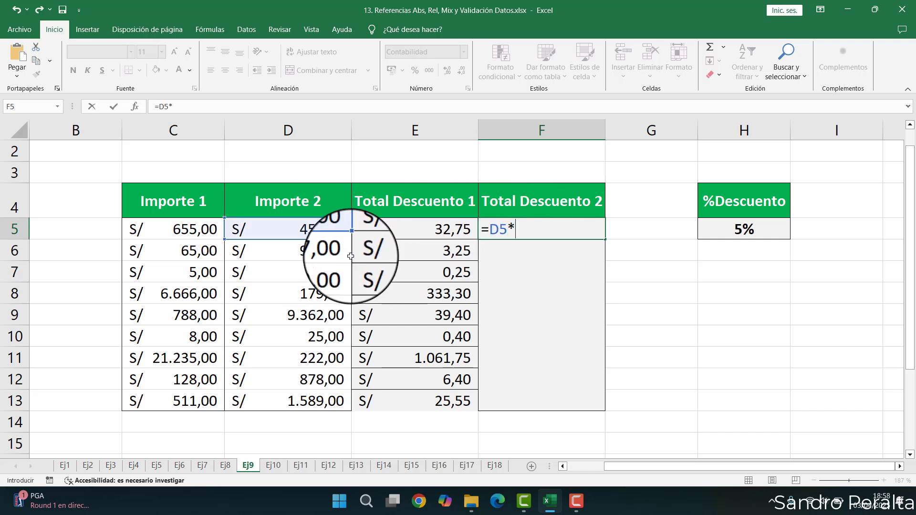
left_click(717, 231)
key("F5")
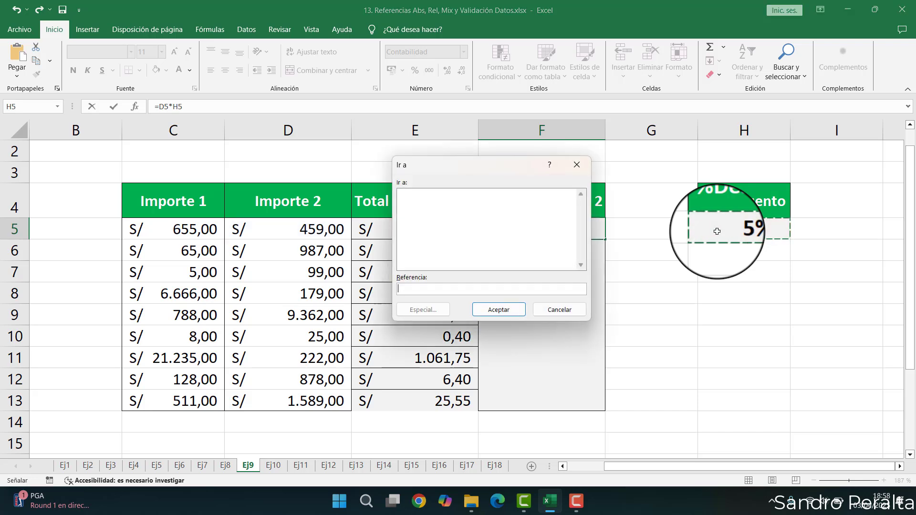
left_click(577, 163)
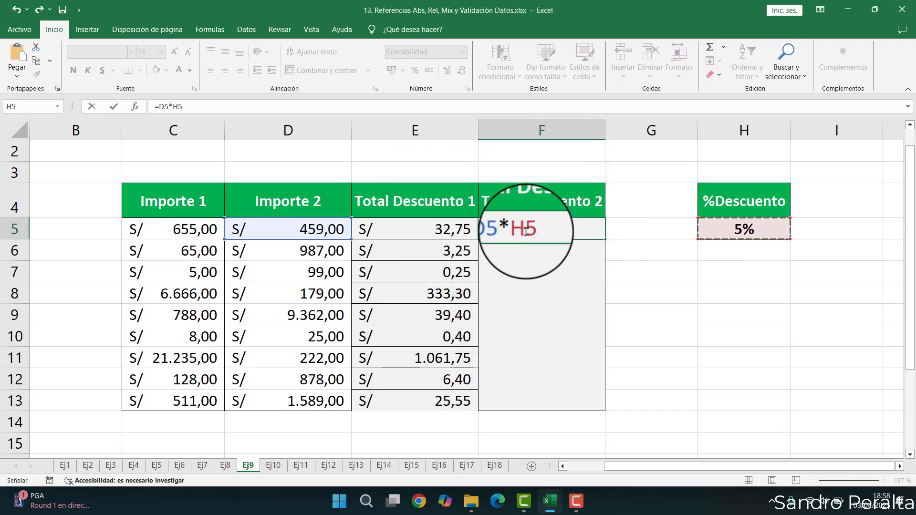
key("F4")
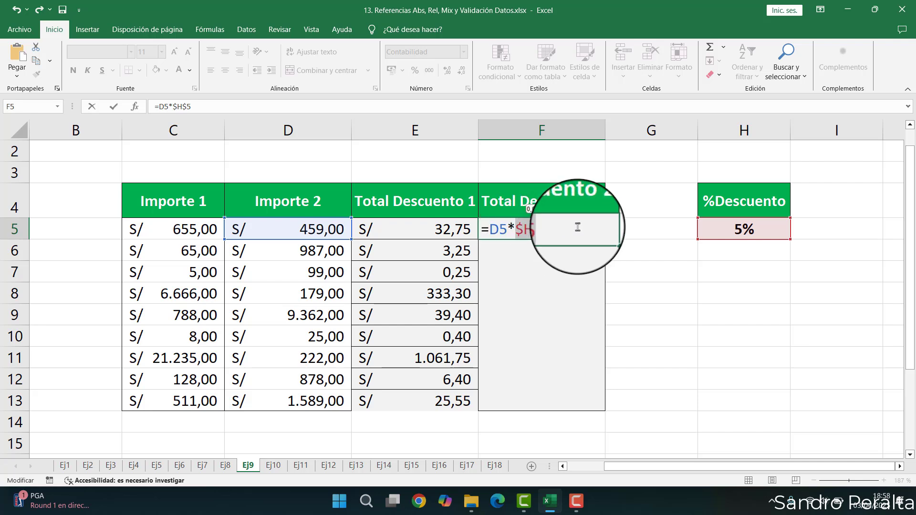
key("Right")
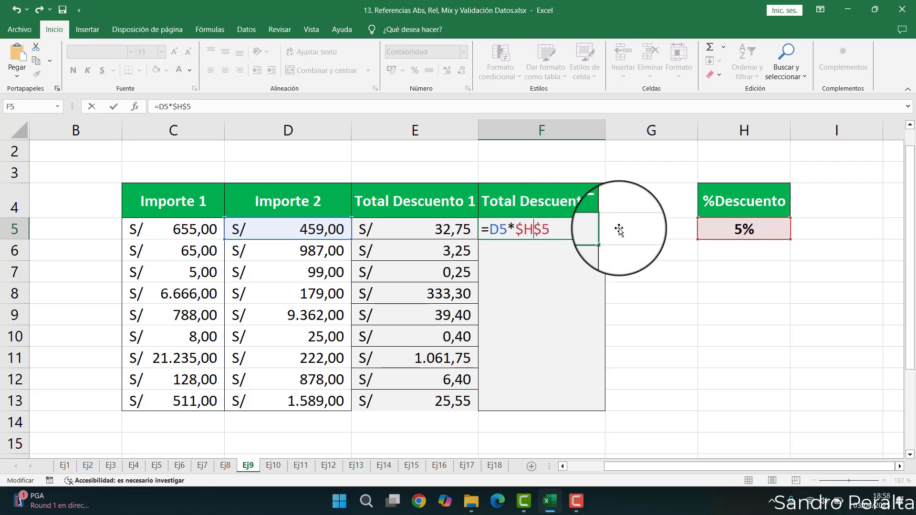
key("Return")
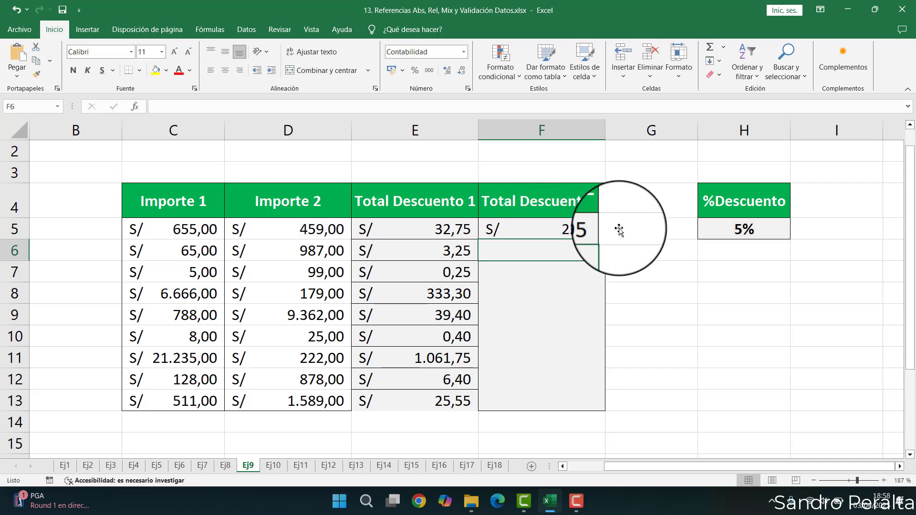
left_click(599, 232)
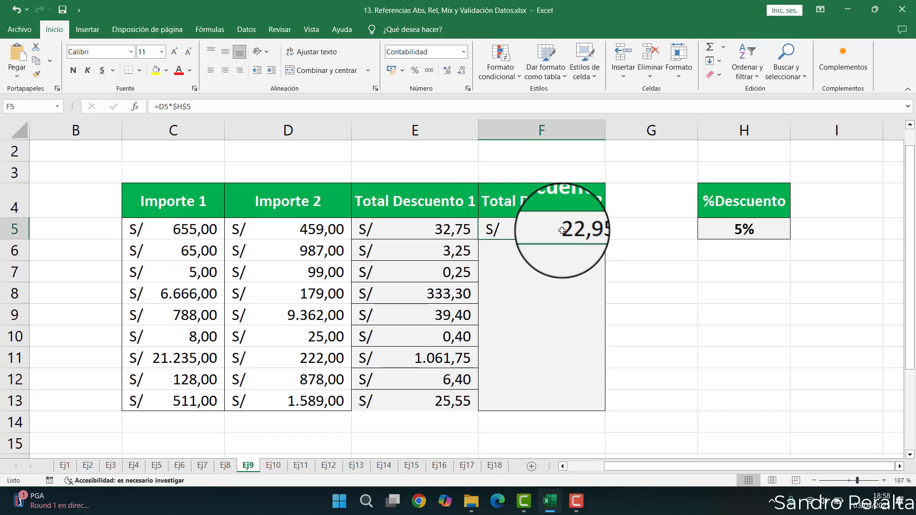
double_click(604, 242)
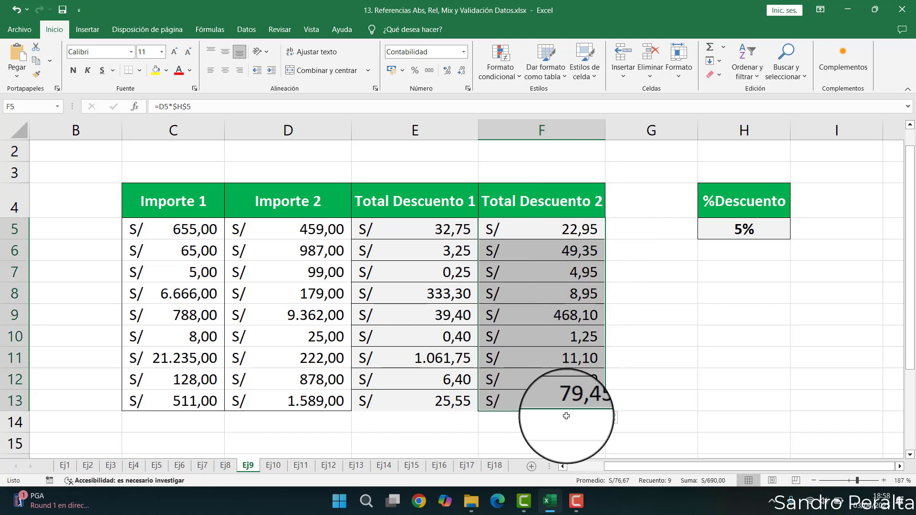
- Check the copied formula in F13
double_click(560, 398)
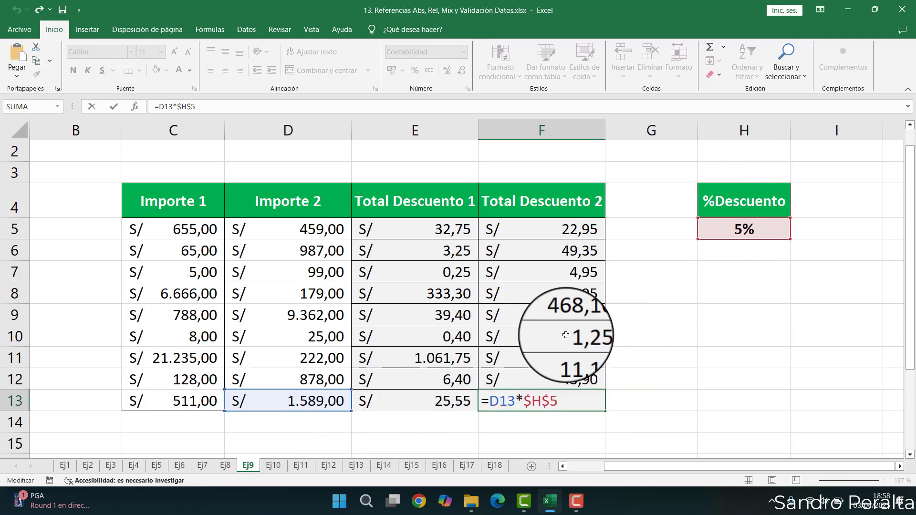
key("Escape")
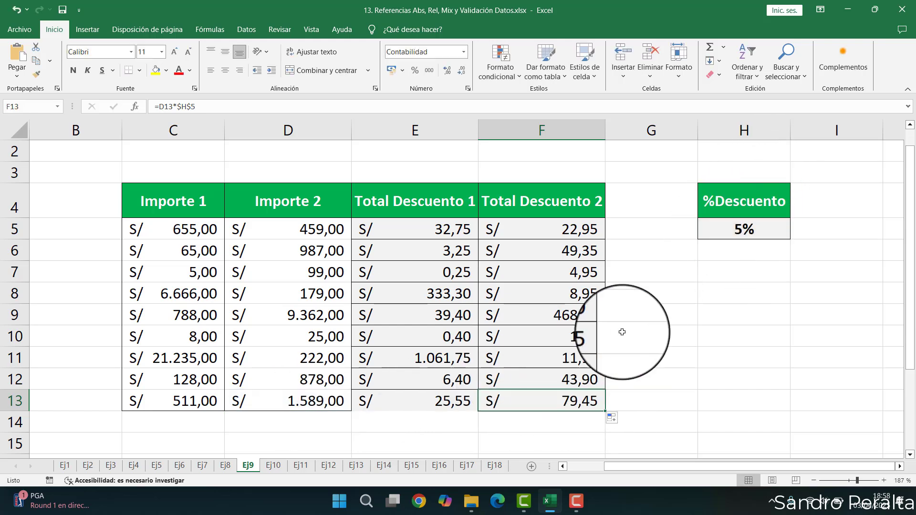
- Preview the exercise sheets Ej10 and Ej11, then return to sheet Ej9
left_click(268, 469)
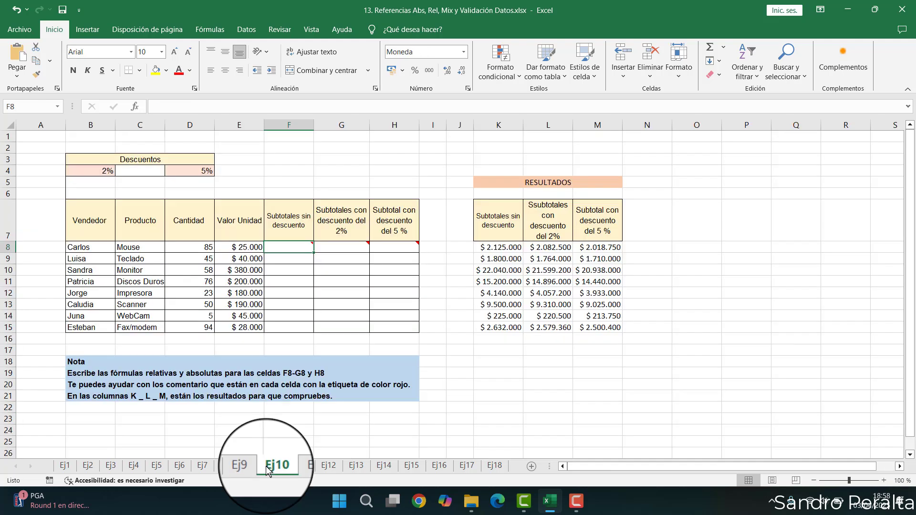
left_click(293, 467)
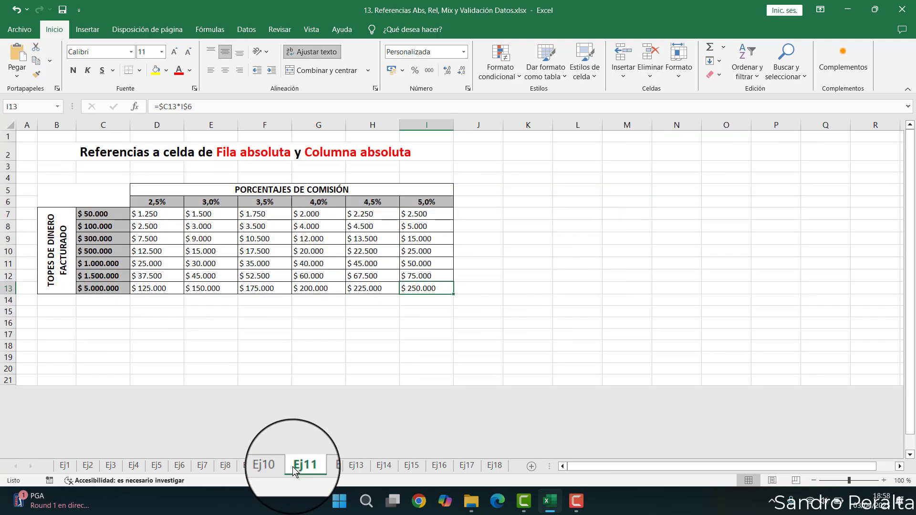
left_click(246, 468)
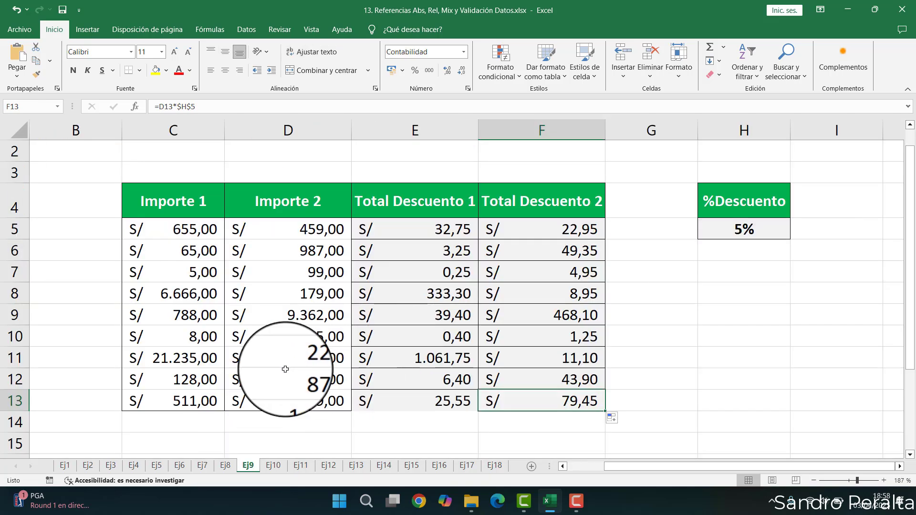